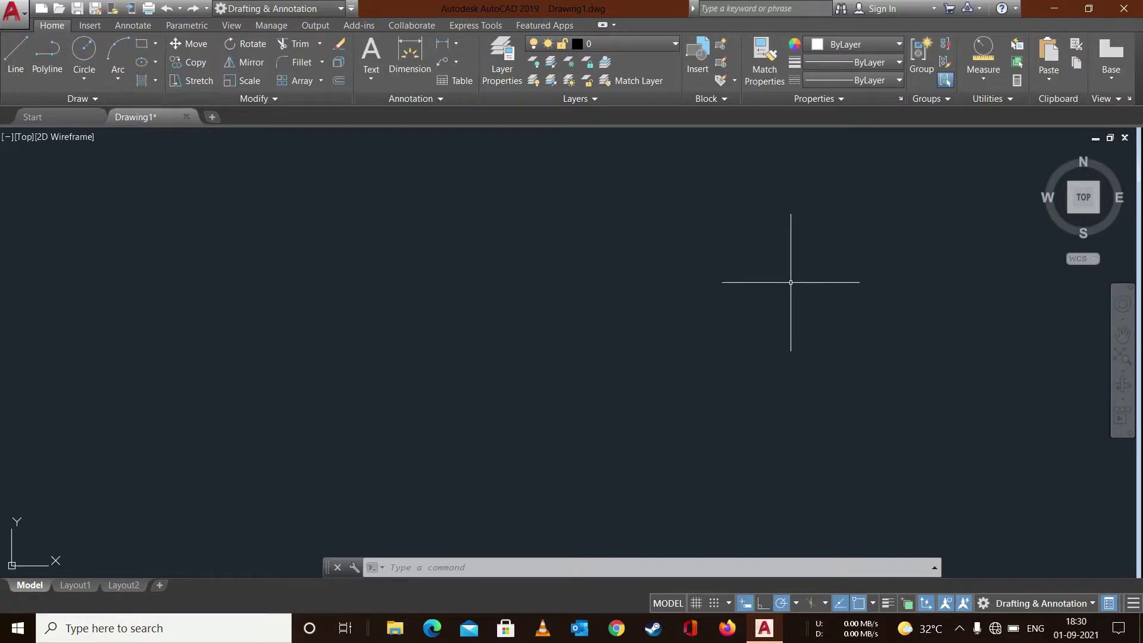
- Draw a long horizontal line across the lower left of the drawing
click(7, 64)
click(100, 389)
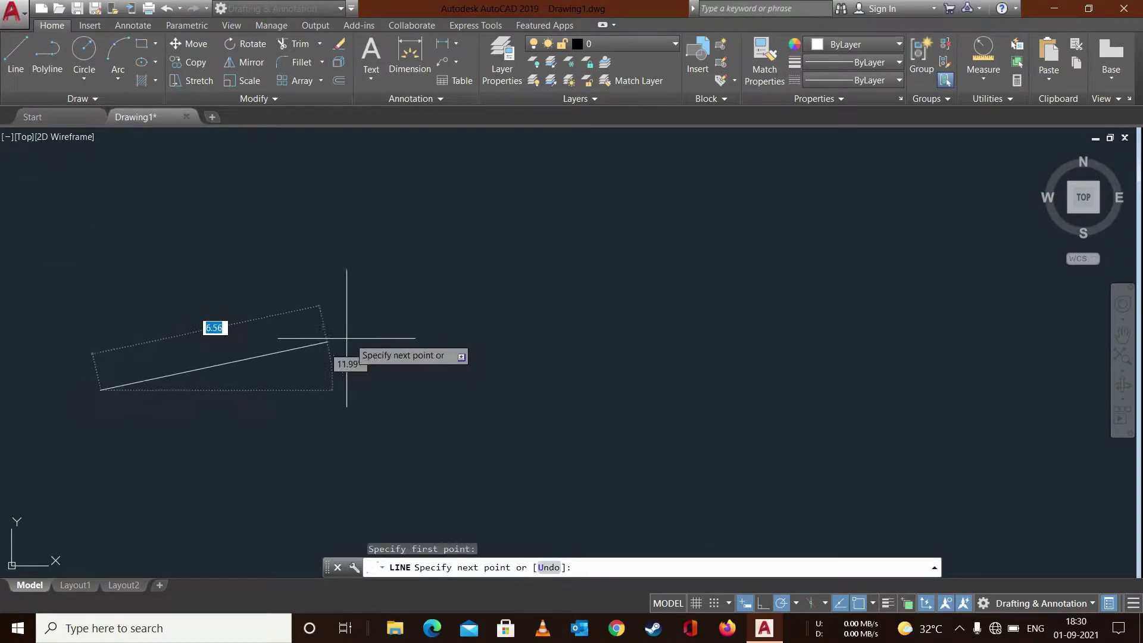
click(545, 389)
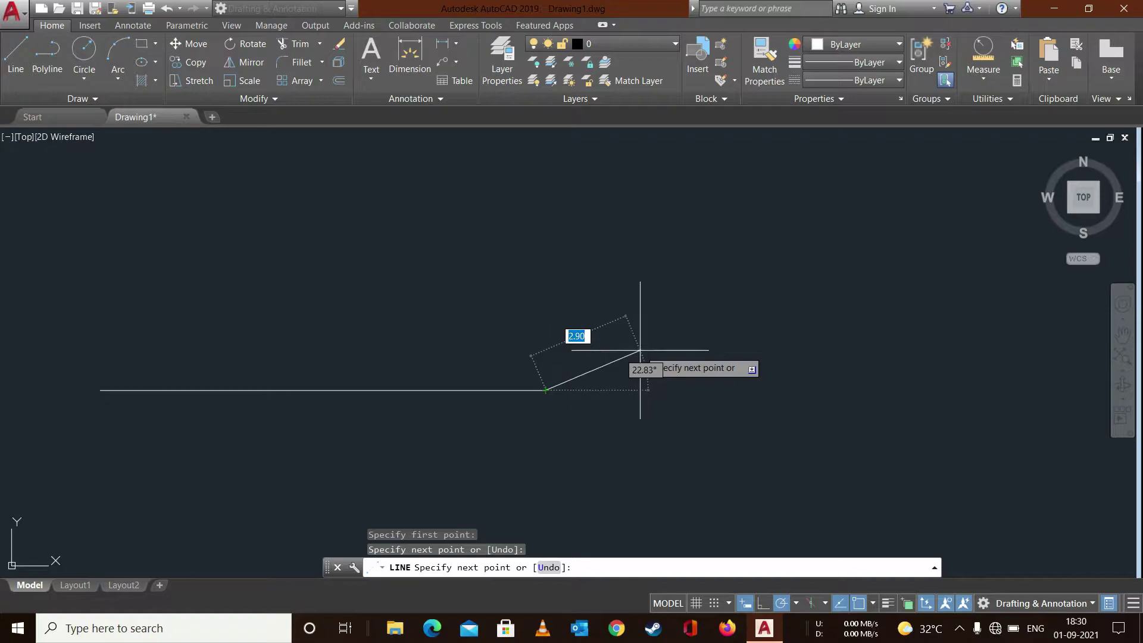
key(Escape)
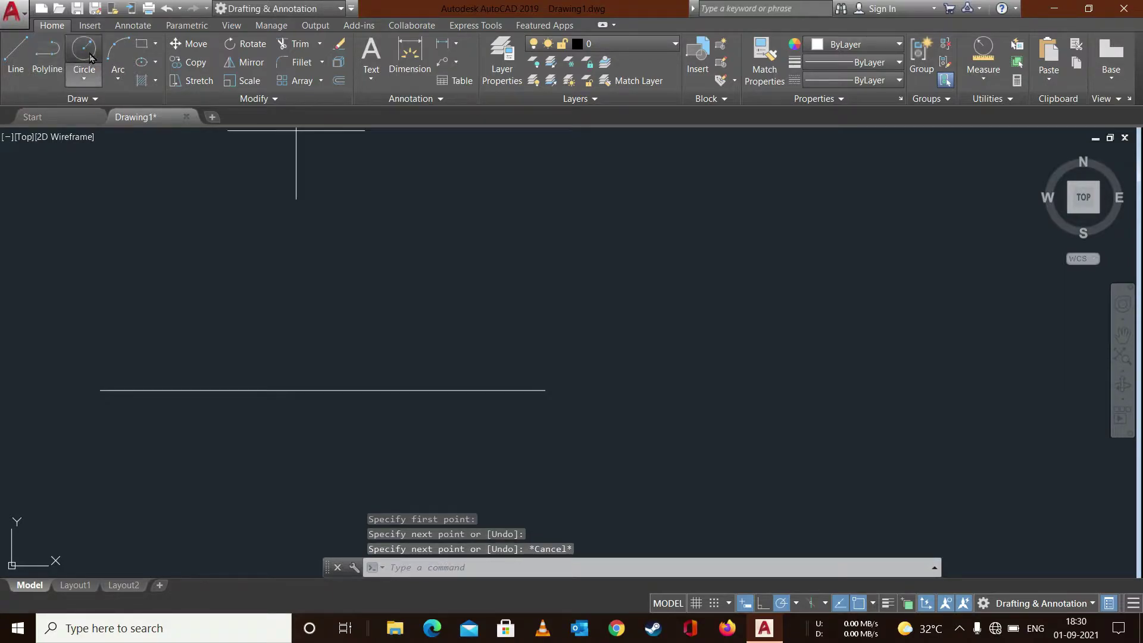
- Draw a circle above and to the right of the line
click(84, 51)
click(735, 231)
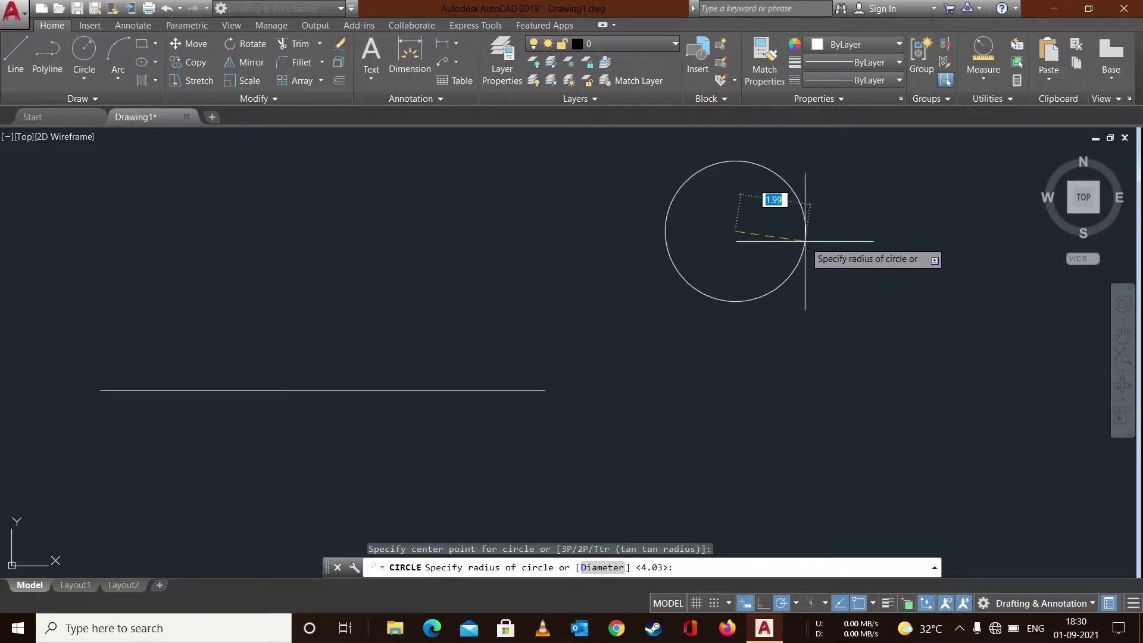
click(804, 241)
- Draw a 3-point arc below the circle
click(122, 52)
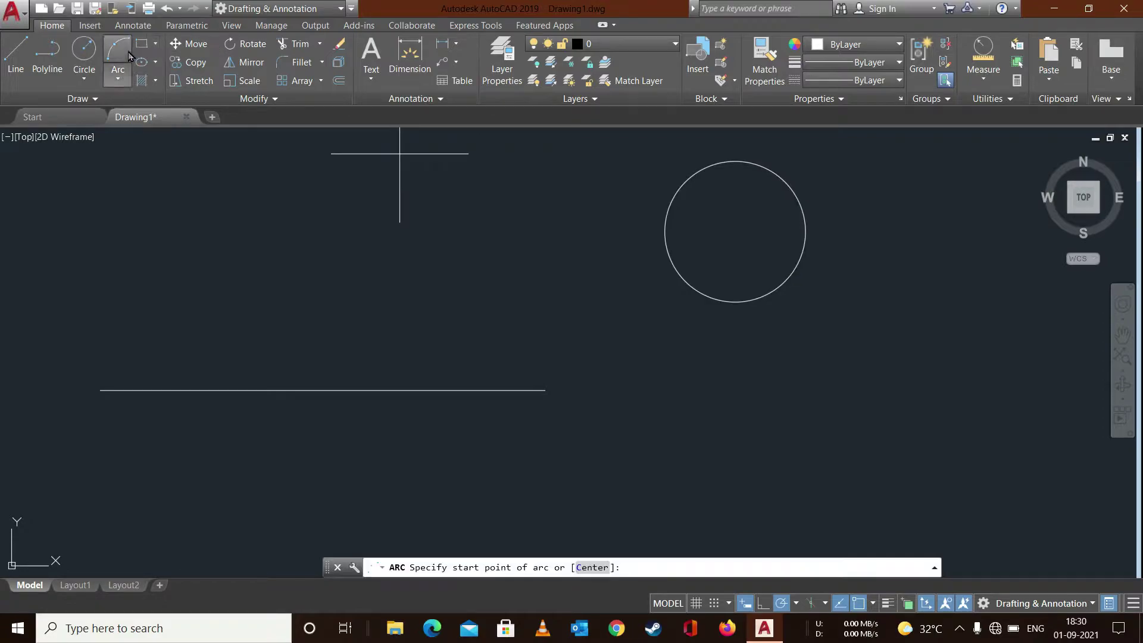
click(766, 344)
click(898, 394)
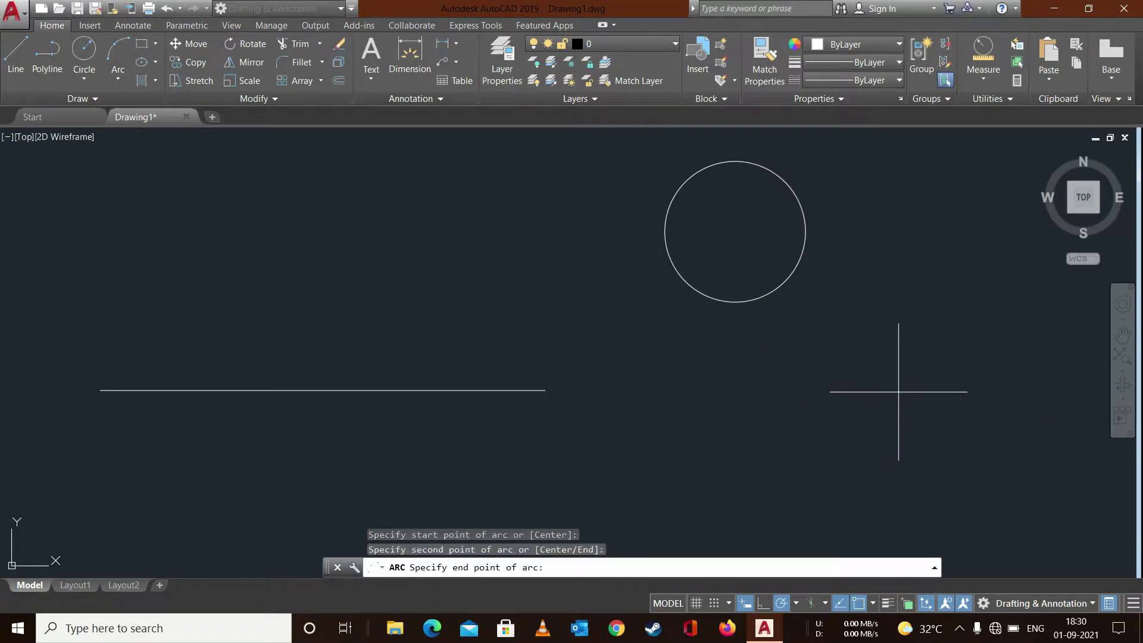
click(910, 478)
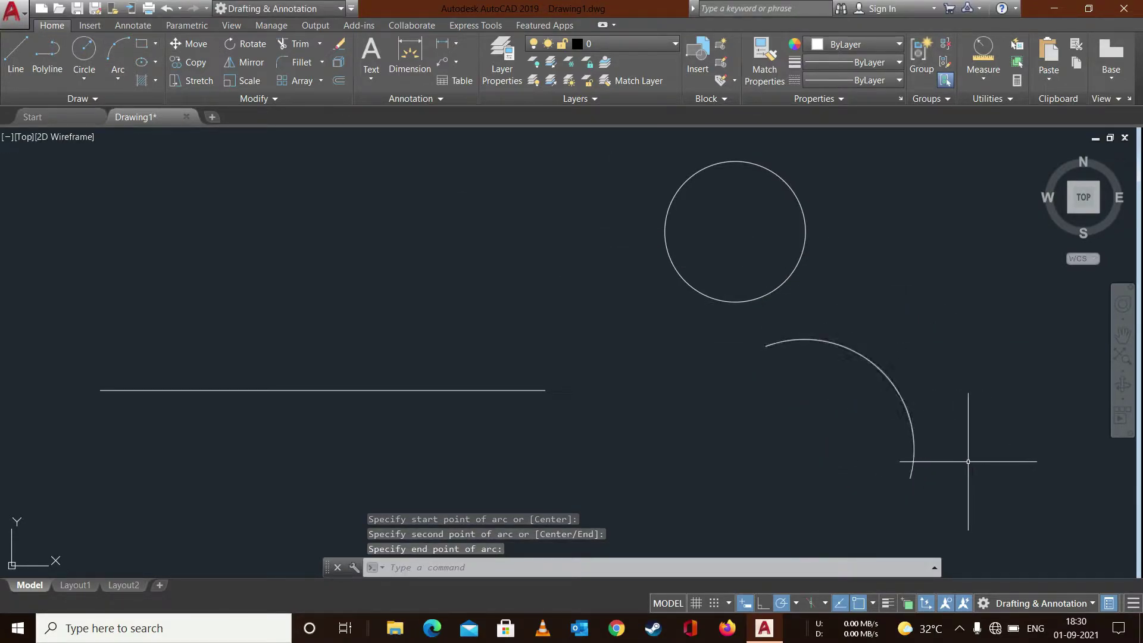
key(Escape)
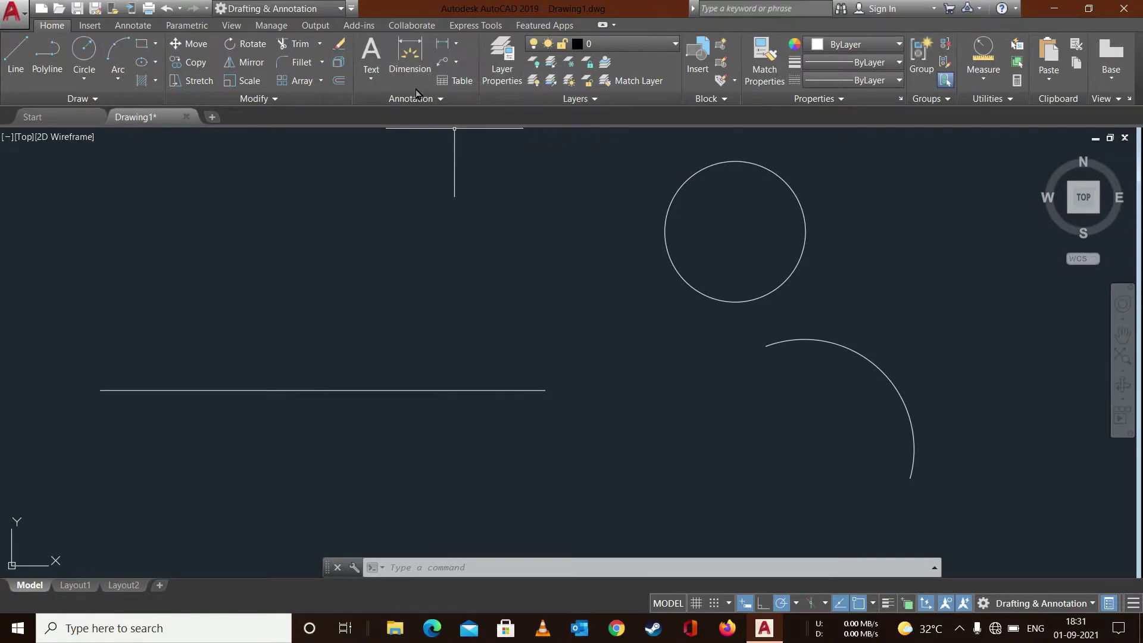
- Review the dimension types in the Dimension dropdown, then show the Annotate ribbon
click(456, 45)
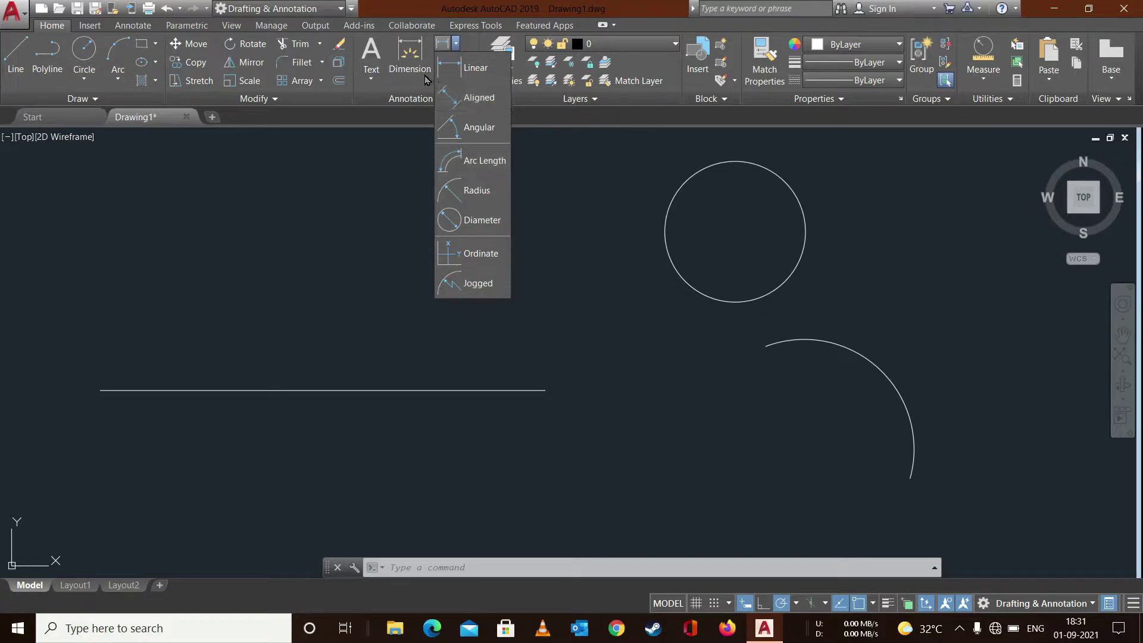
click(375, 225)
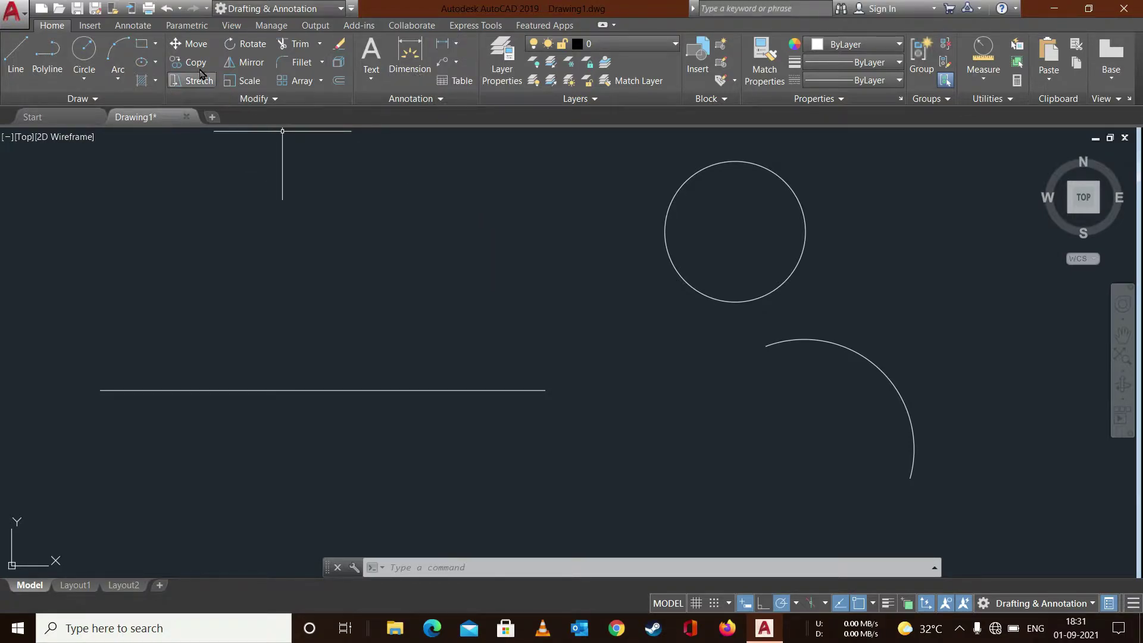
click(133, 26)
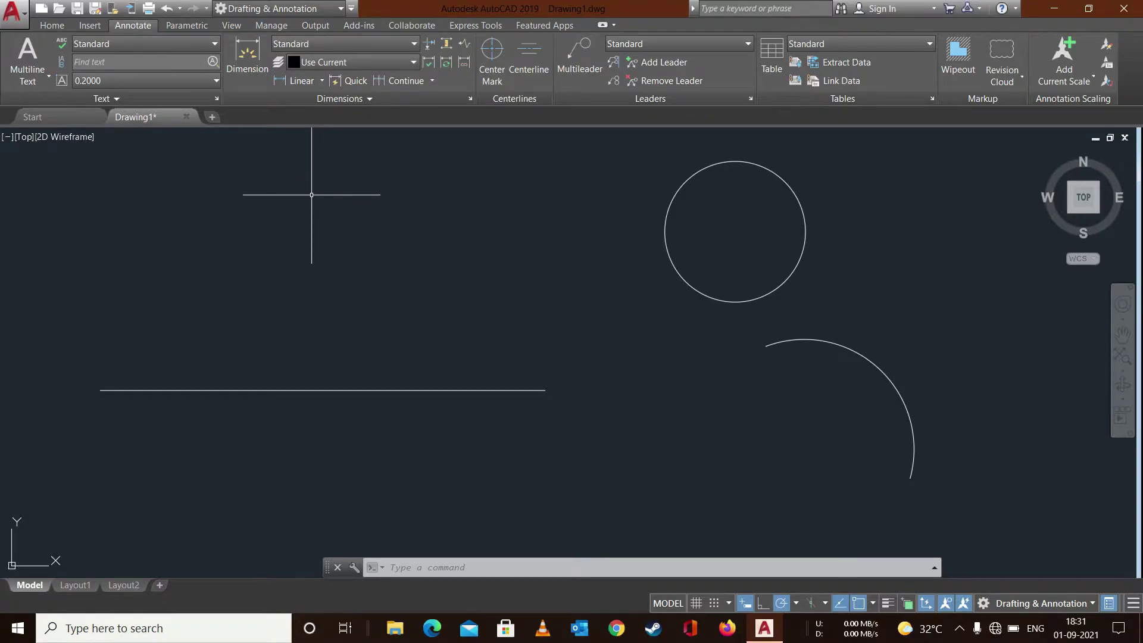
- Go back to the Home tab; start a linear dimension, then cancel it
click(52, 26)
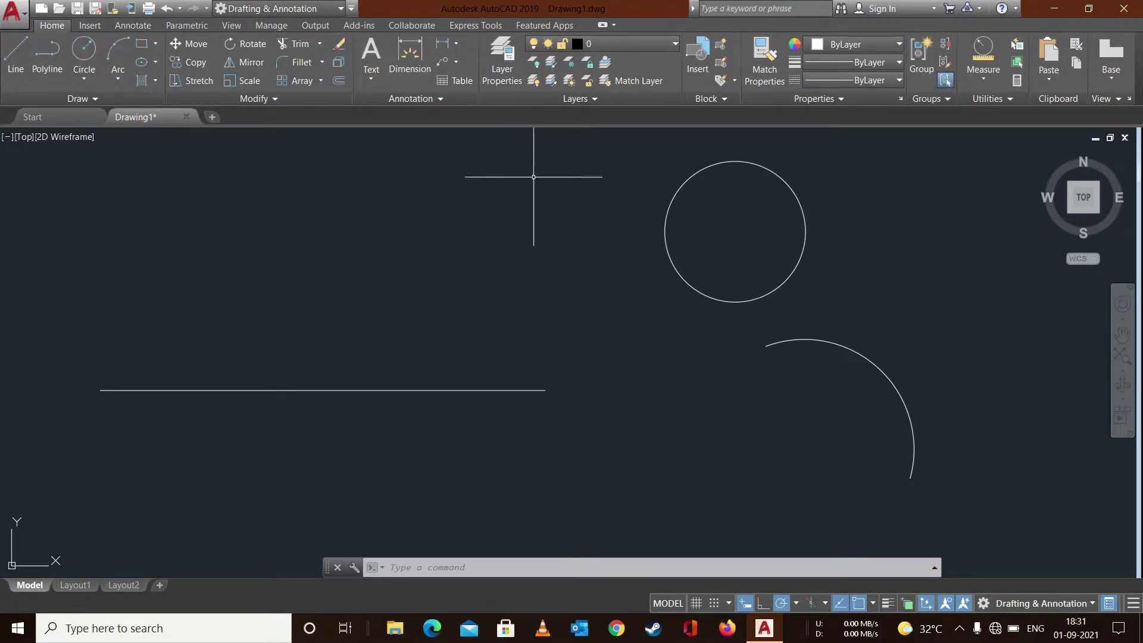
click(457, 47)
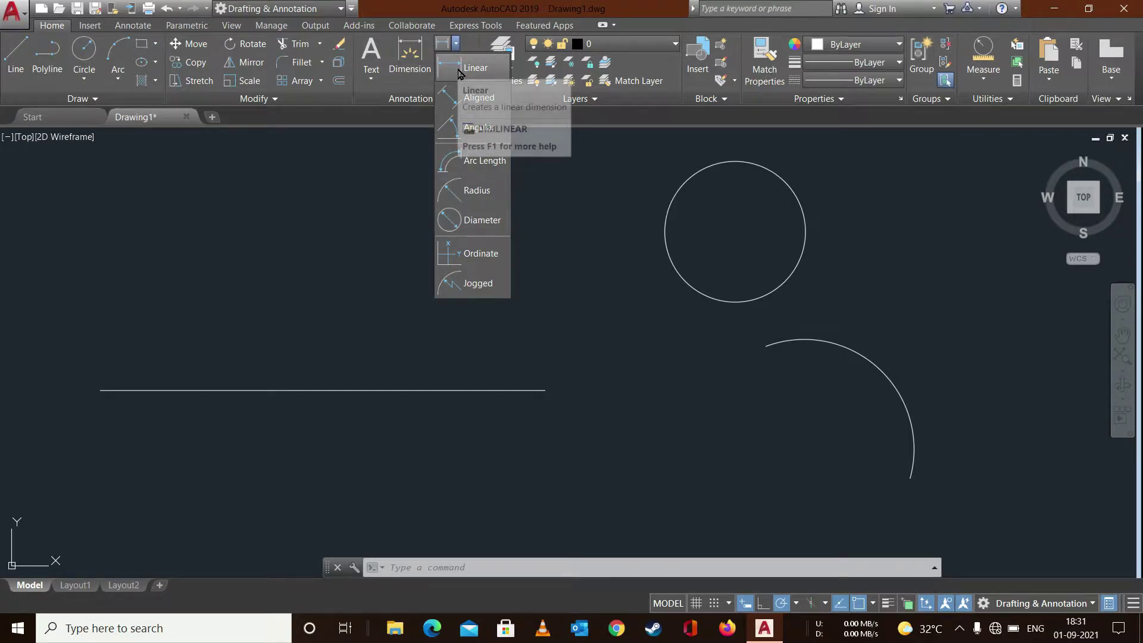
click(459, 69)
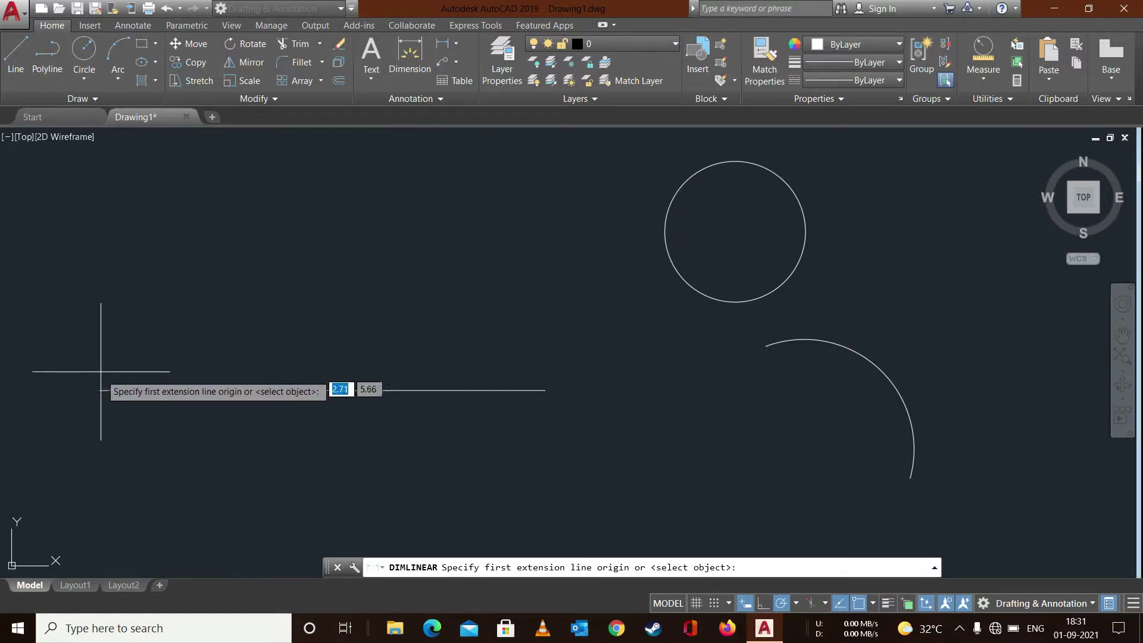
click(456, 45)
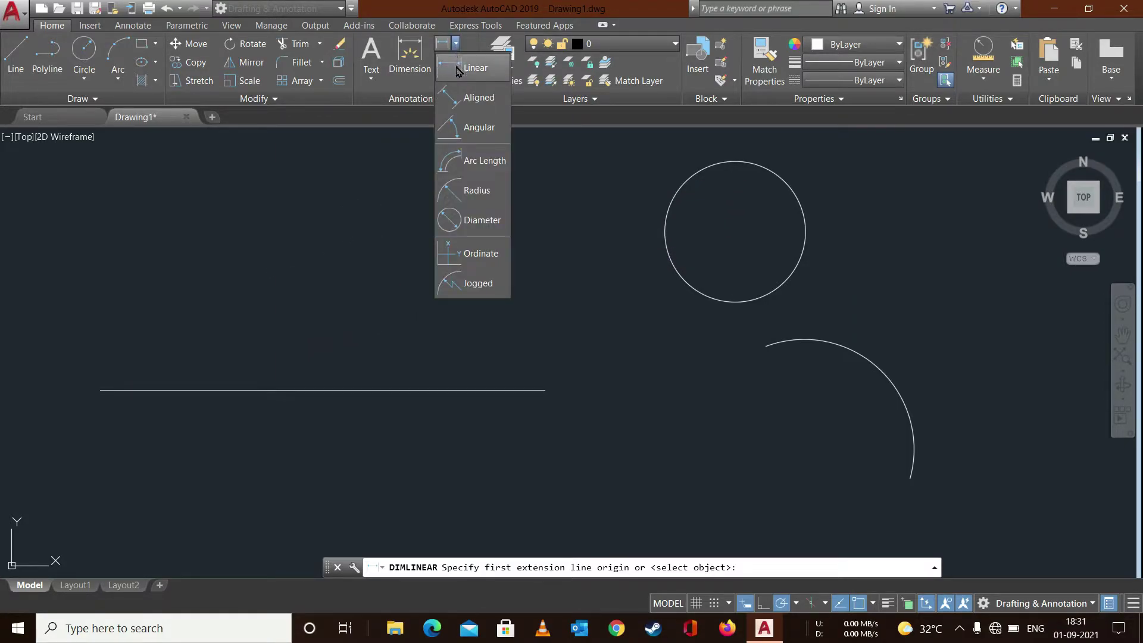
key(Escape)
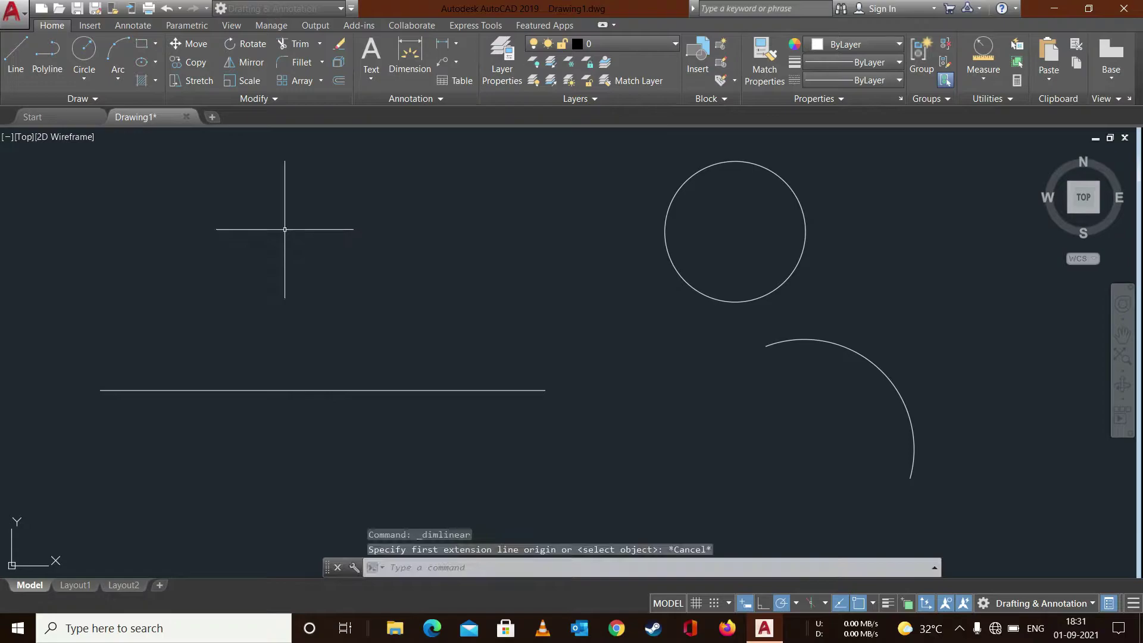
- Draw a crooked near-vertical line from the base line's left end, then erase it
click(22, 68)
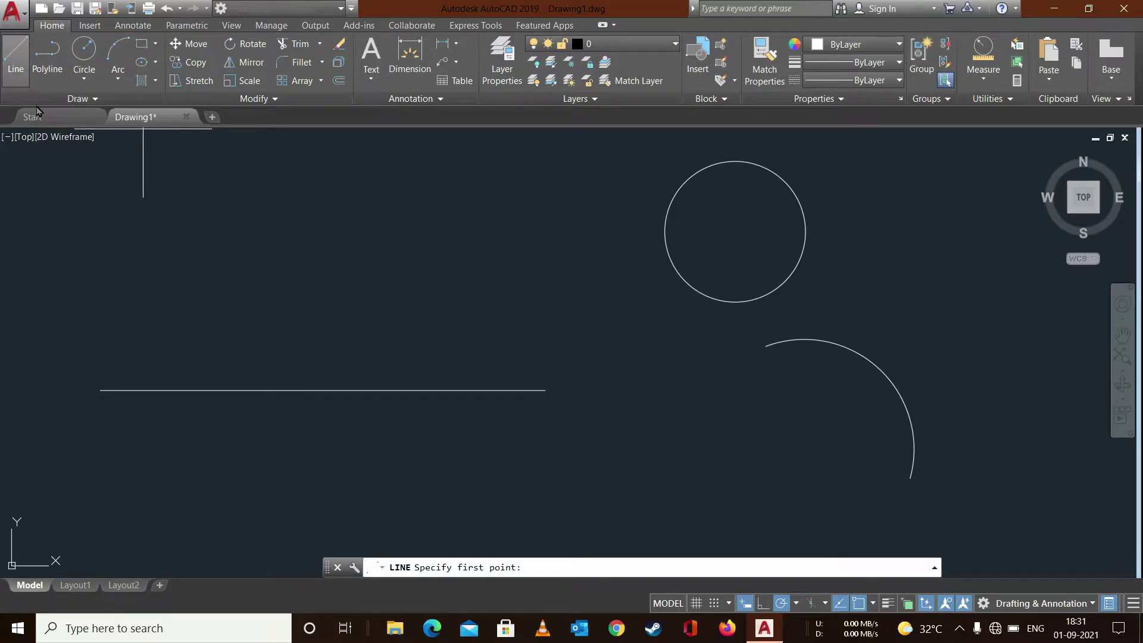
click(100, 390)
click(92, 217)
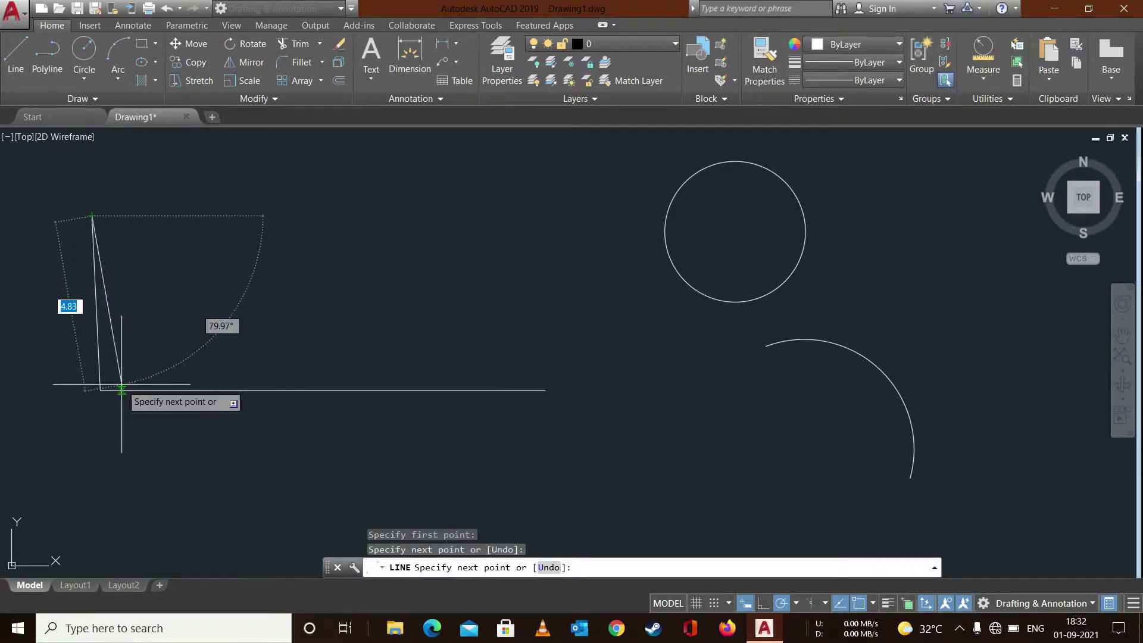
key(Escape)
click(98, 339)
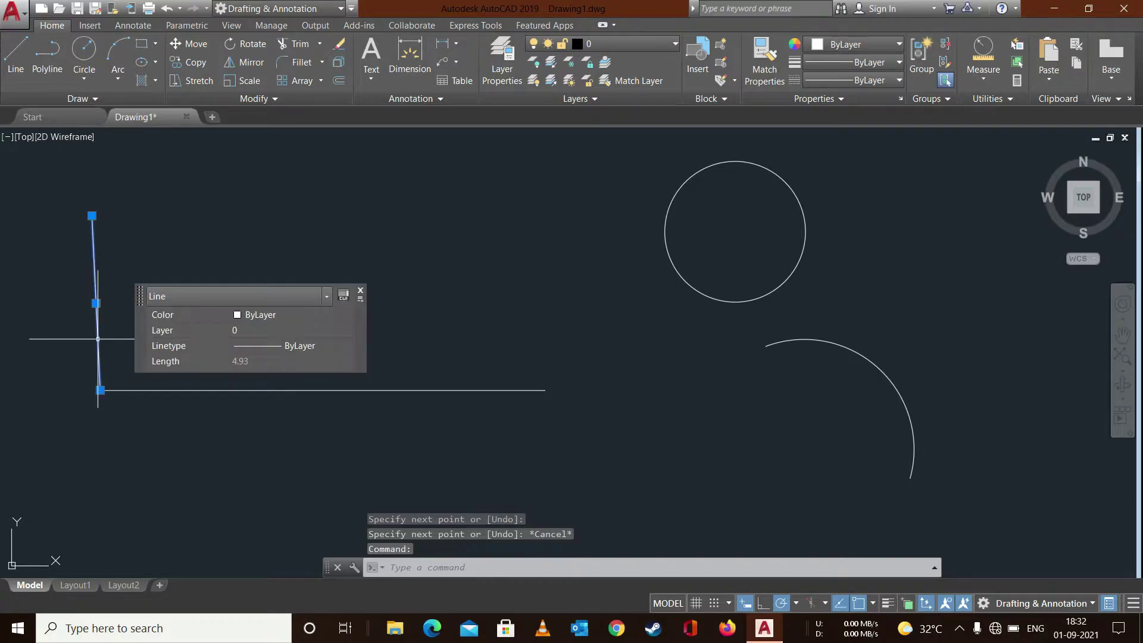
key(Delete)
- Draw a vertical side up from the left end, then a sloped side down-right
click(17, 56)
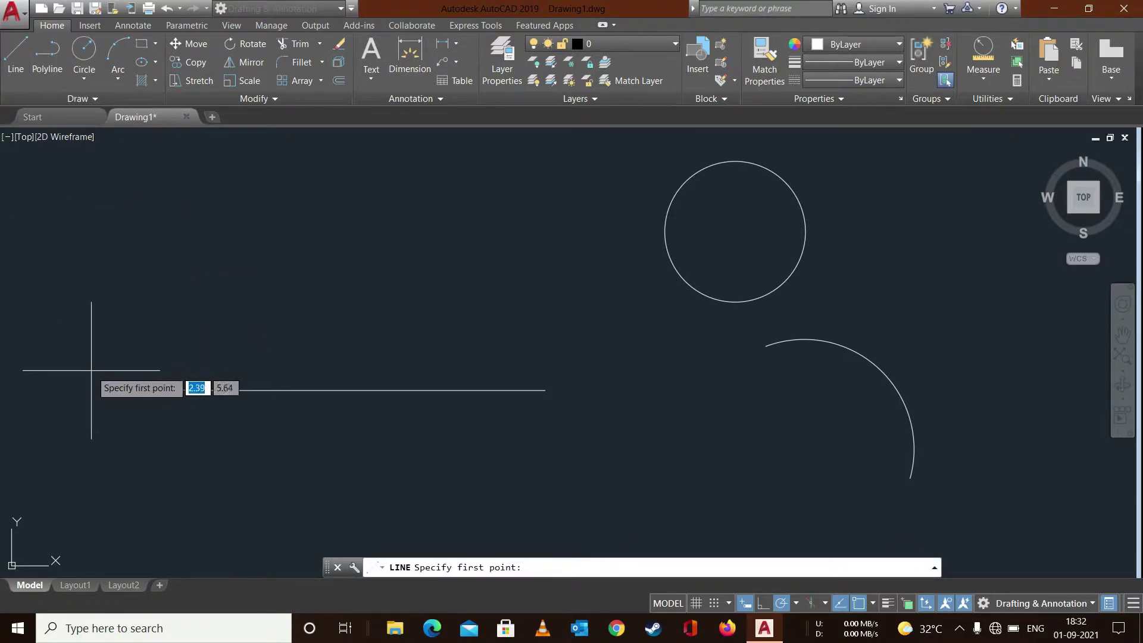
click(100, 390)
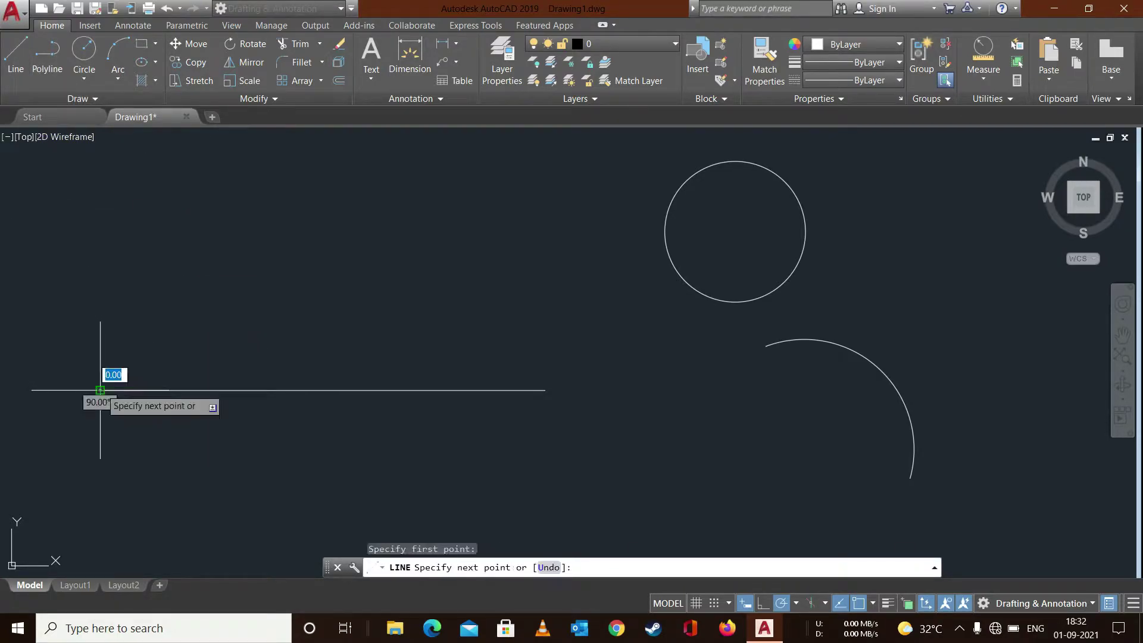
click(100, 189)
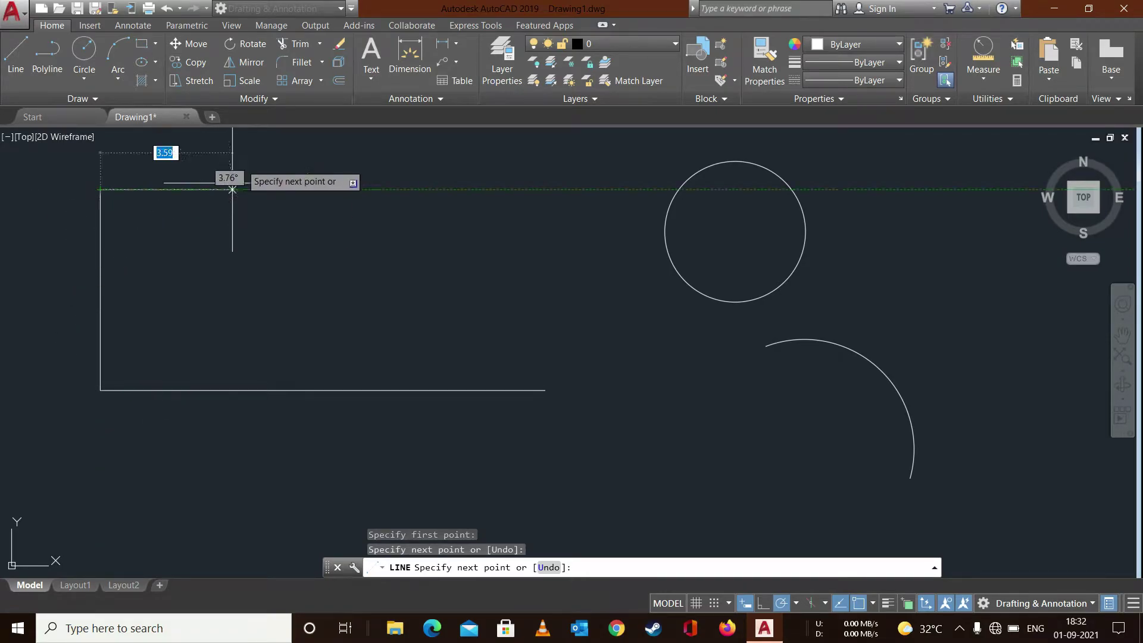
click(440, 305)
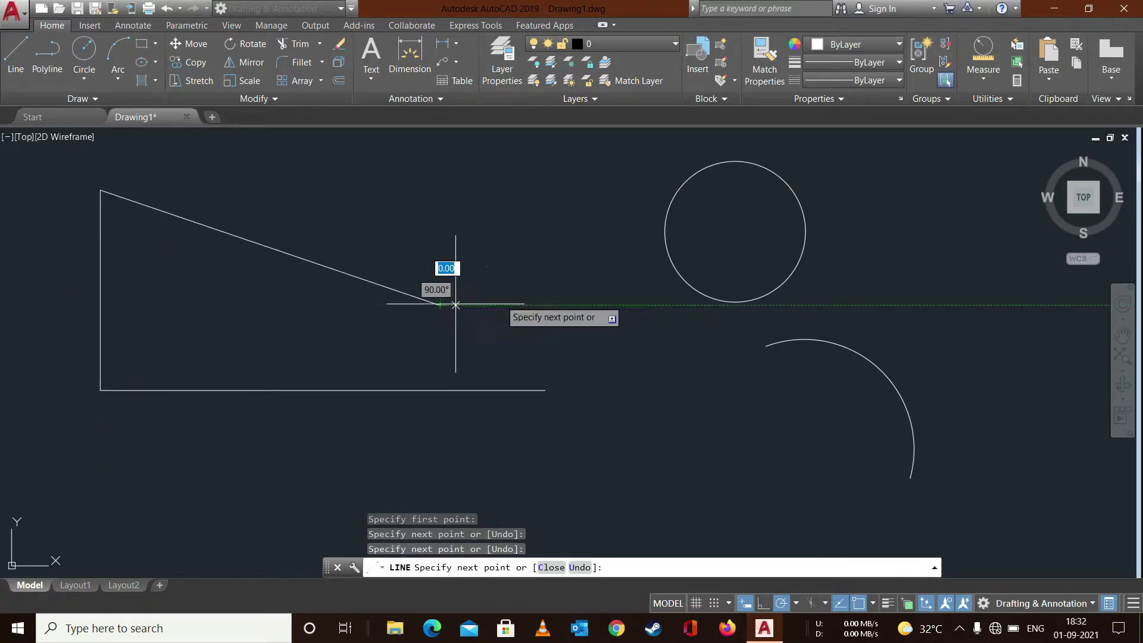
key(Escape)
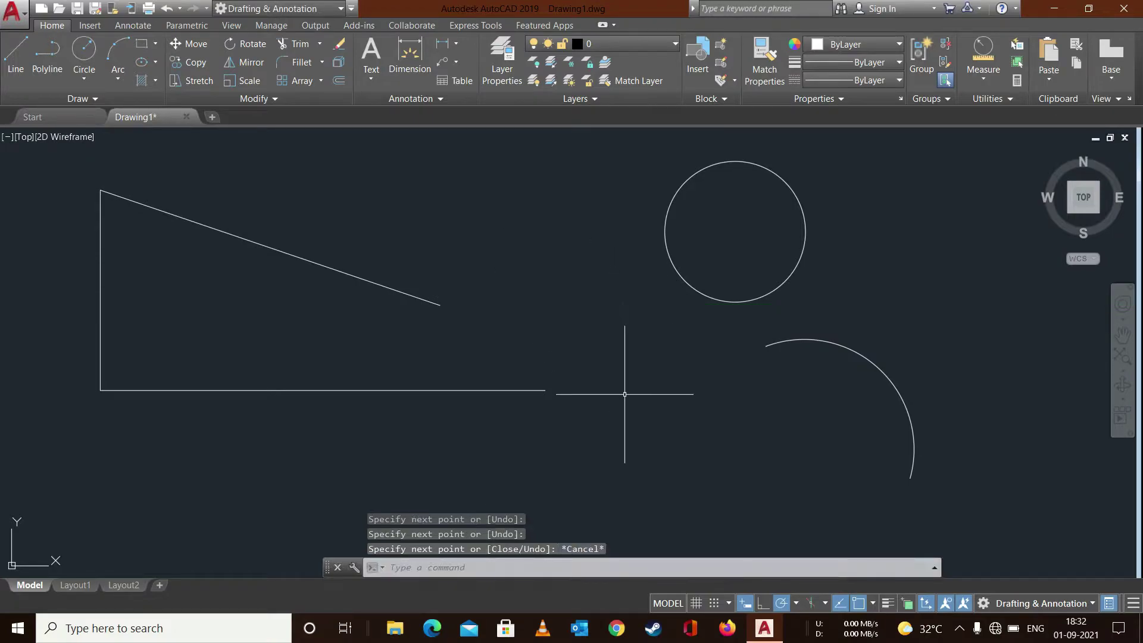
- Add a 12.5938 linear dimension below the horizontal base line
click(442, 43)
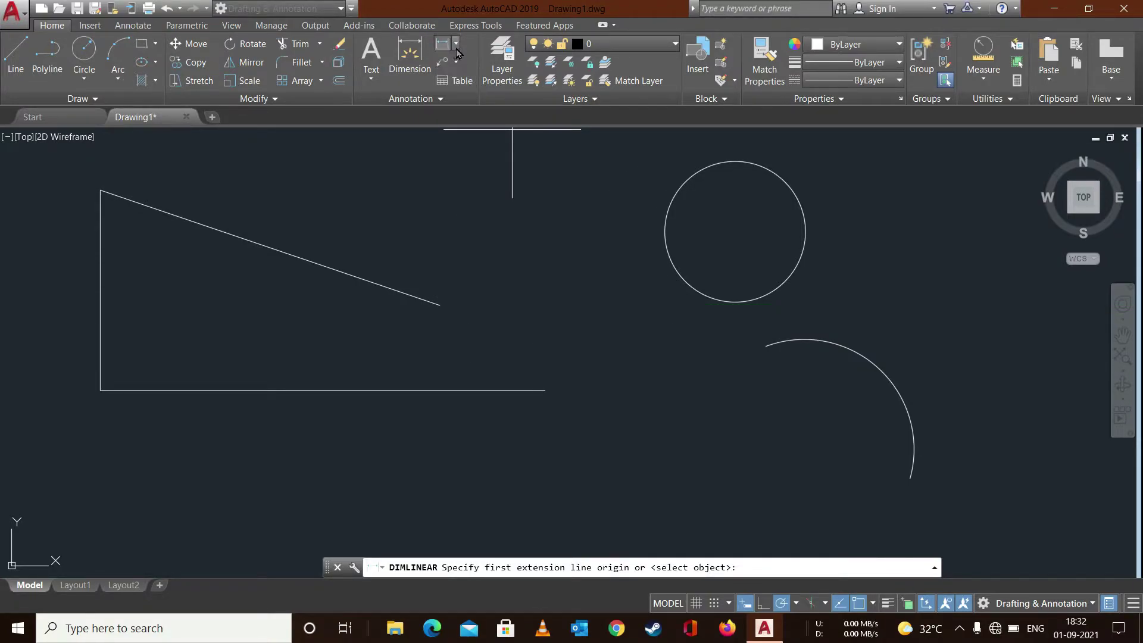
click(456, 44)
click(456, 45)
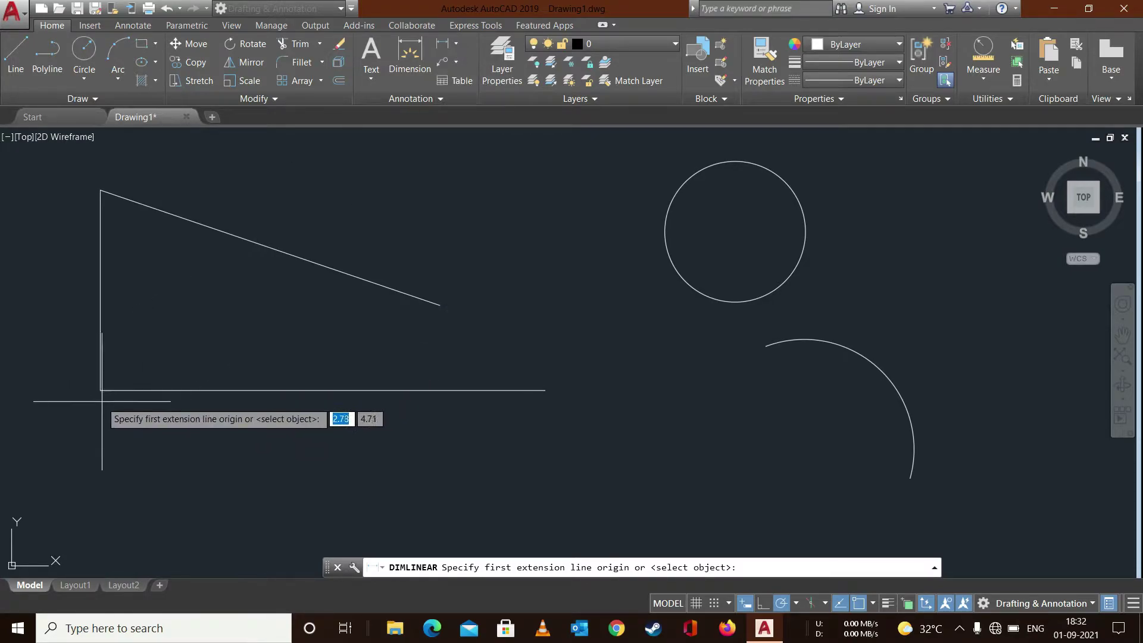
click(100, 390)
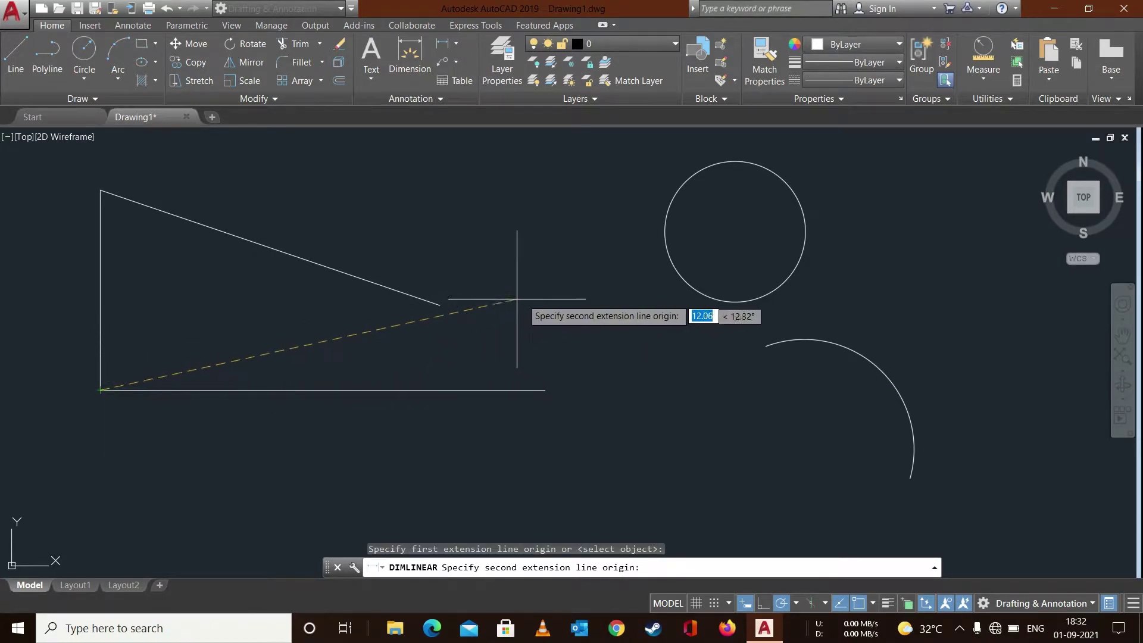
click(545, 390)
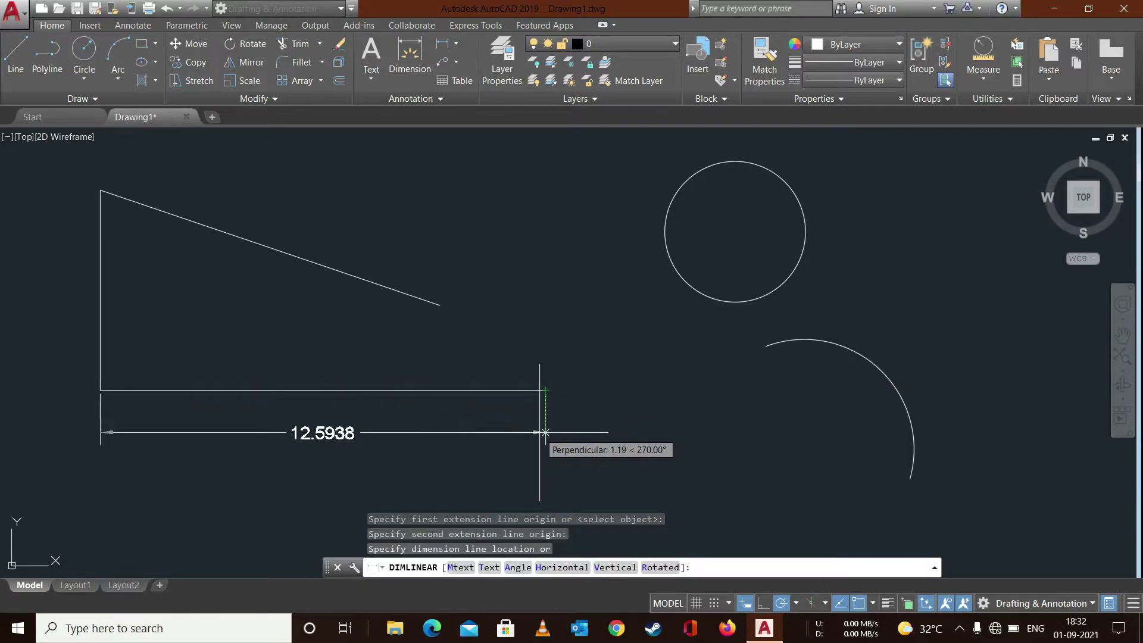
click(545, 432)
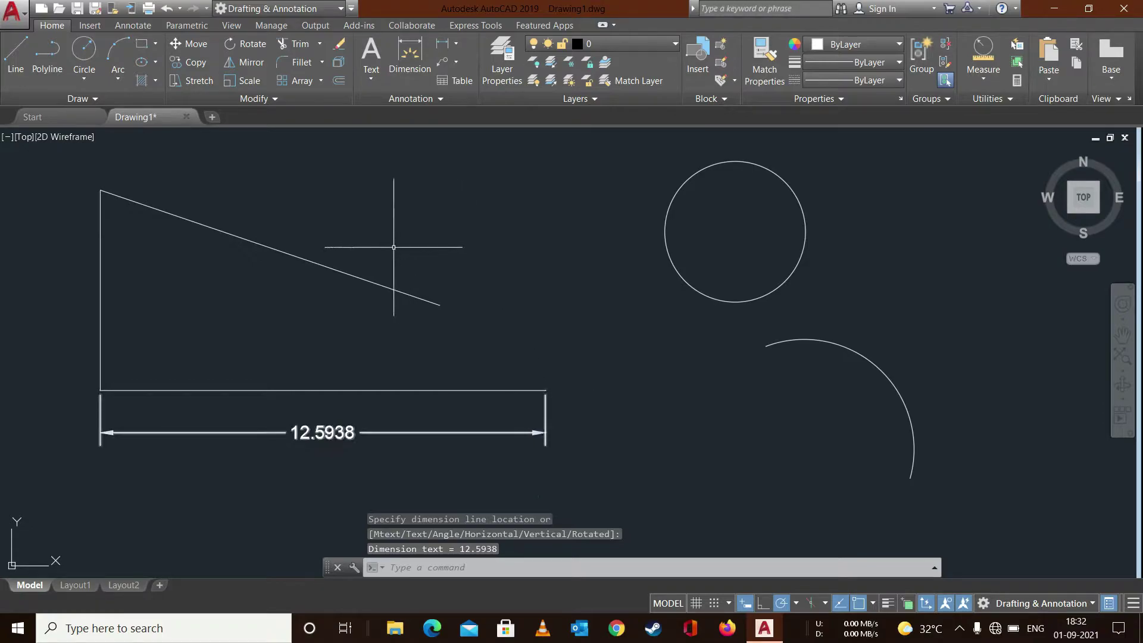
- Add linear dimensions 5.6694 left of the vertical side and 9.6137 above the triangle
click(443, 50)
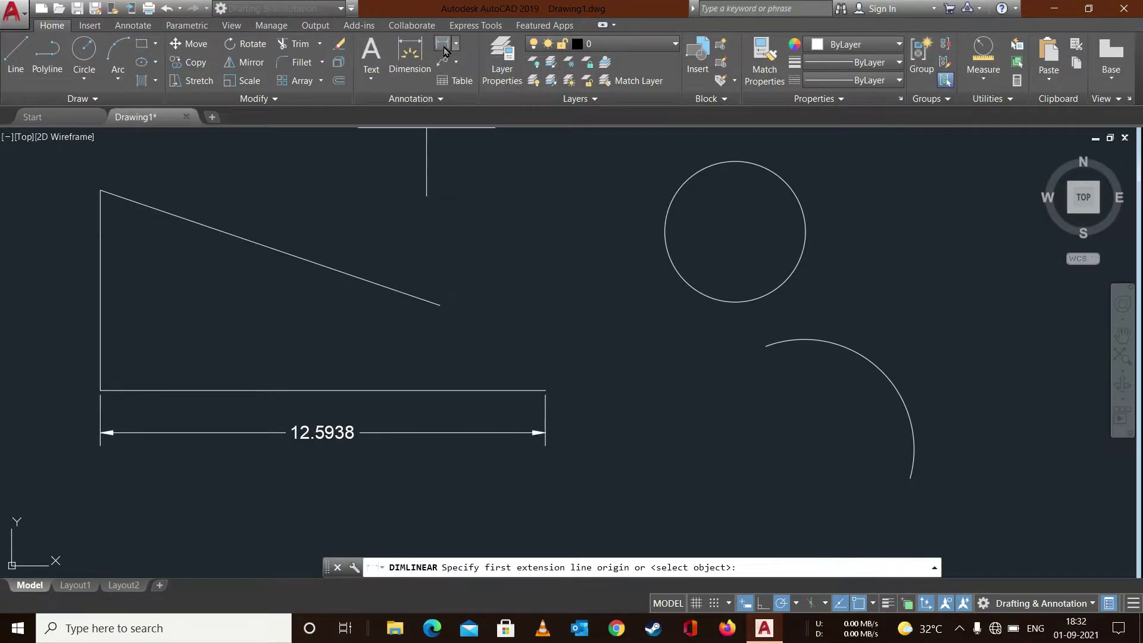
click(100, 389)
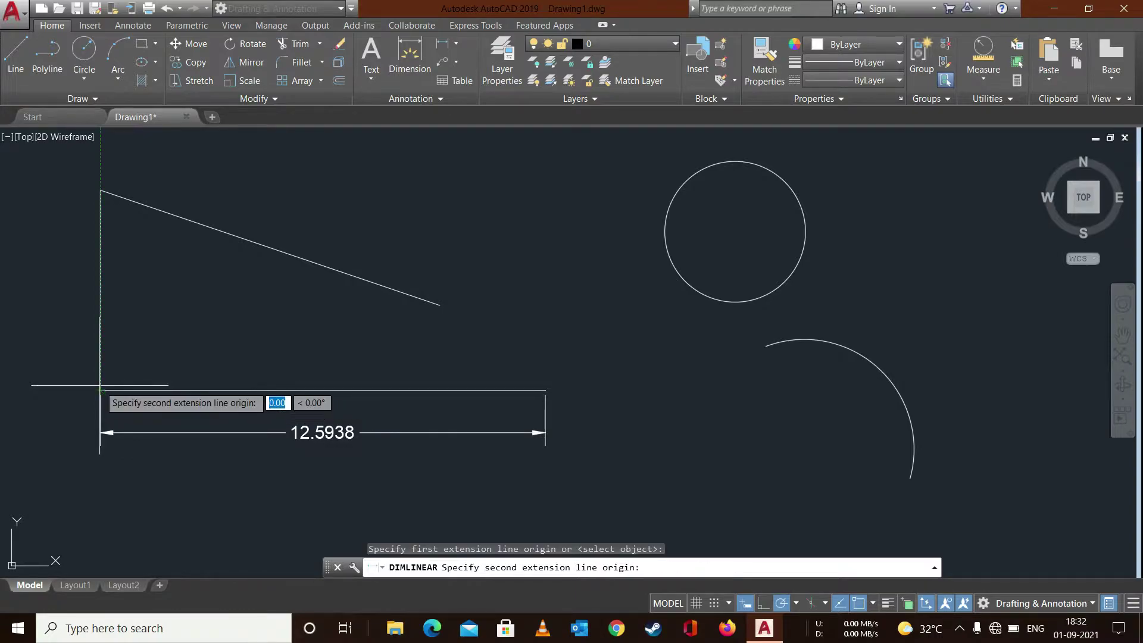
click(100, 189)
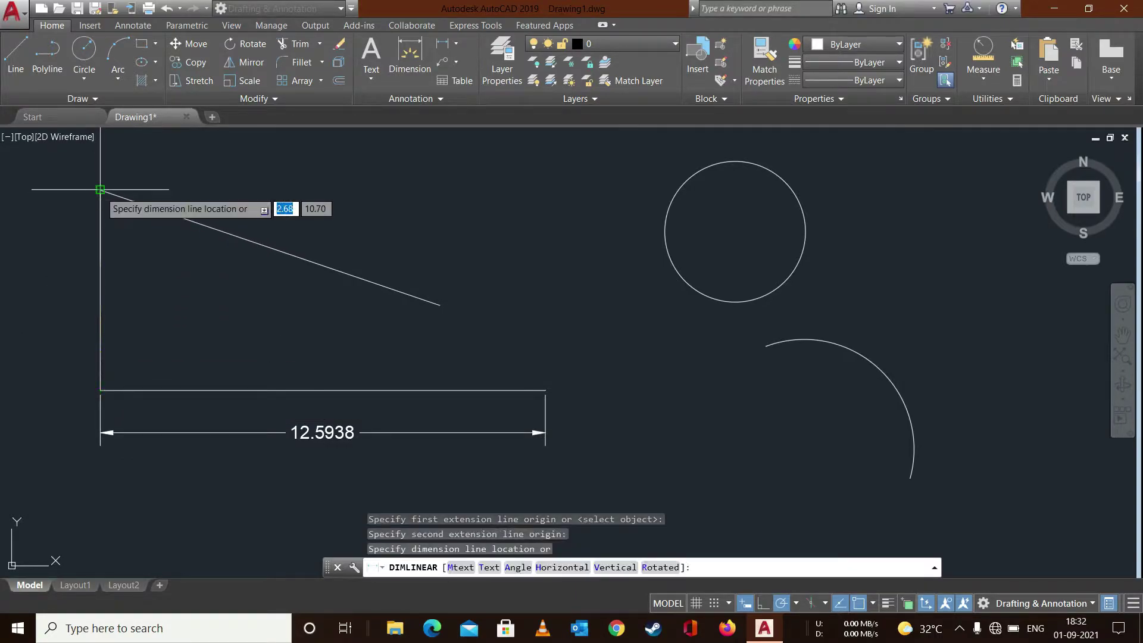
click(68, 196)
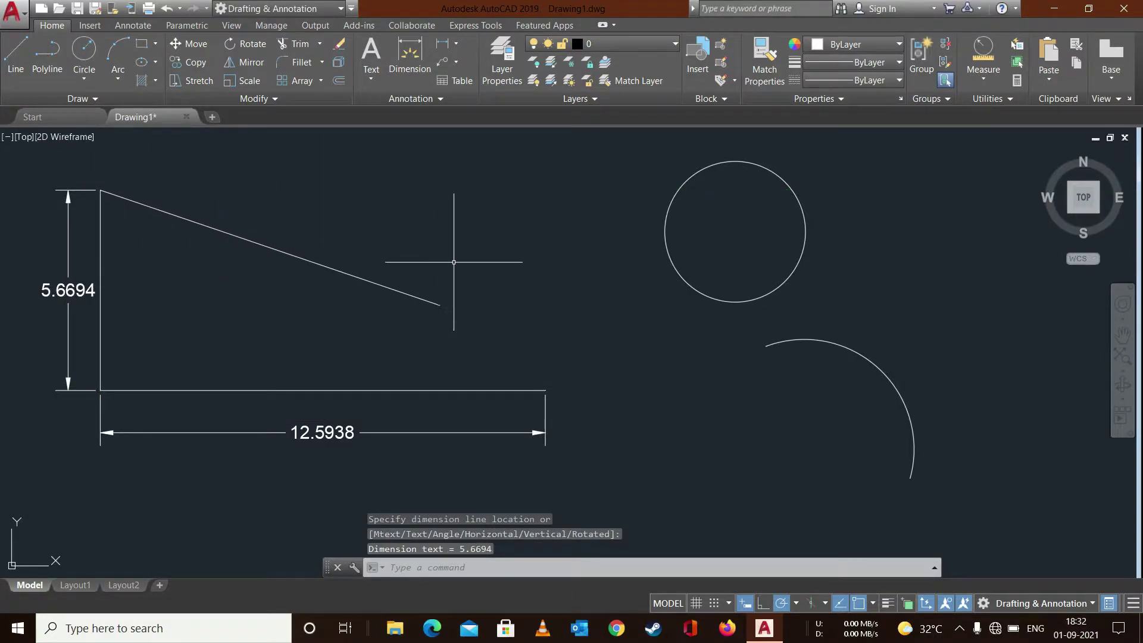
key(Return)
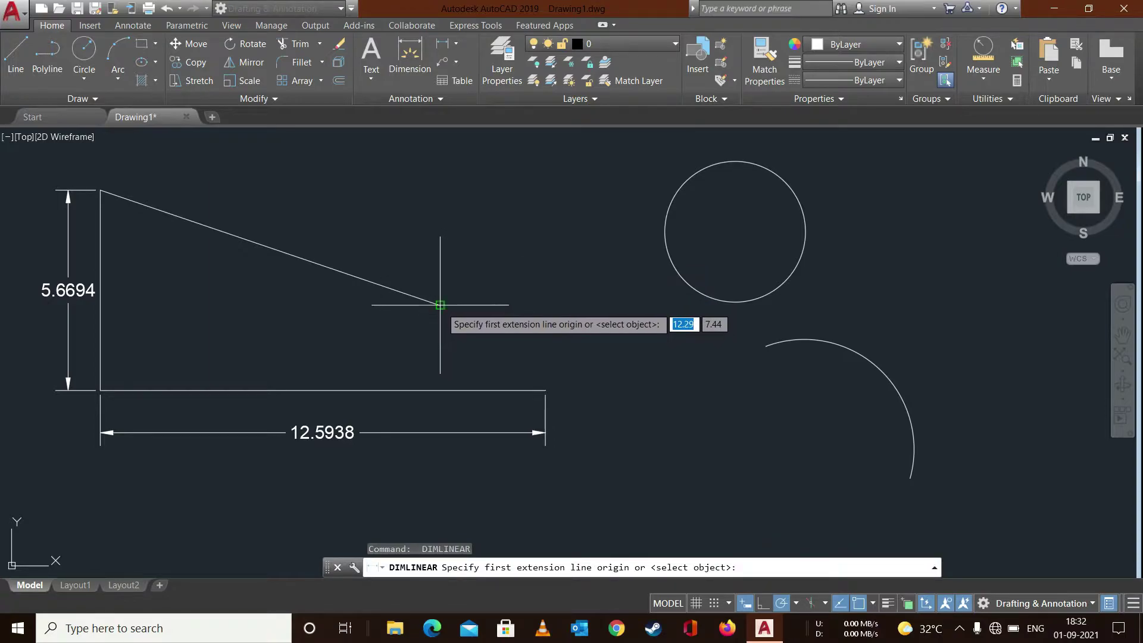
click(440, 304)
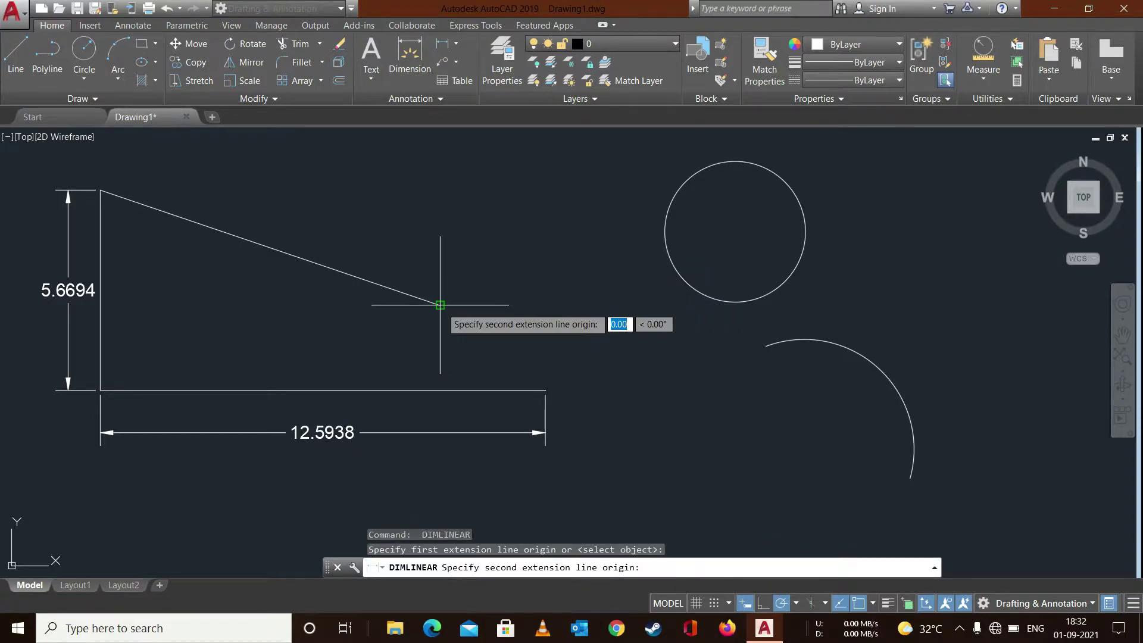
click(101, 190)
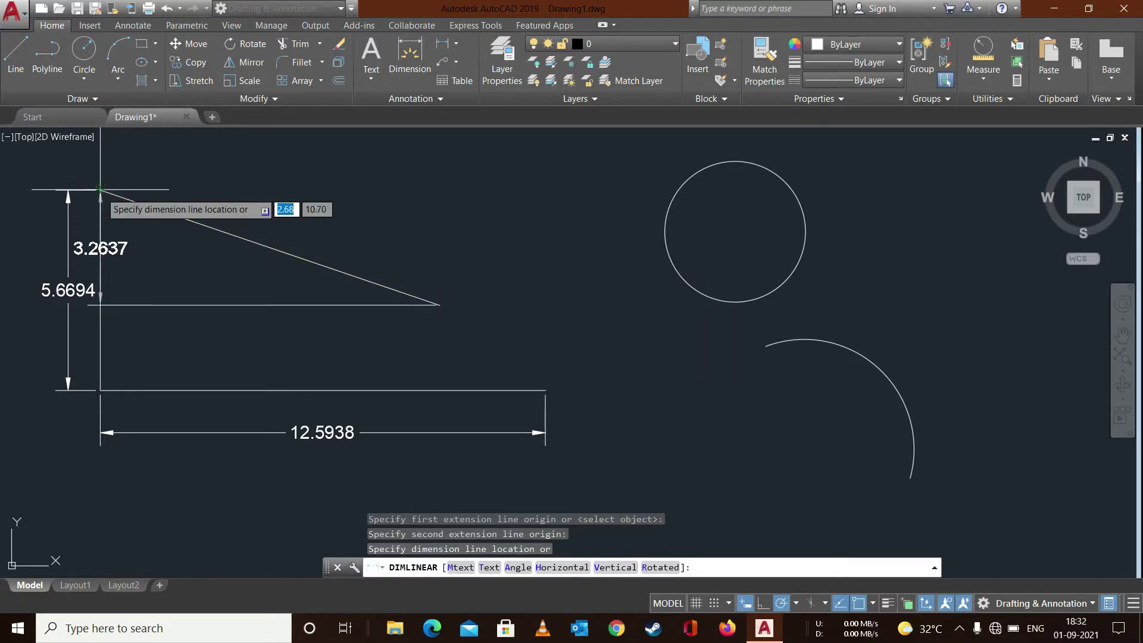
click(128, 157)
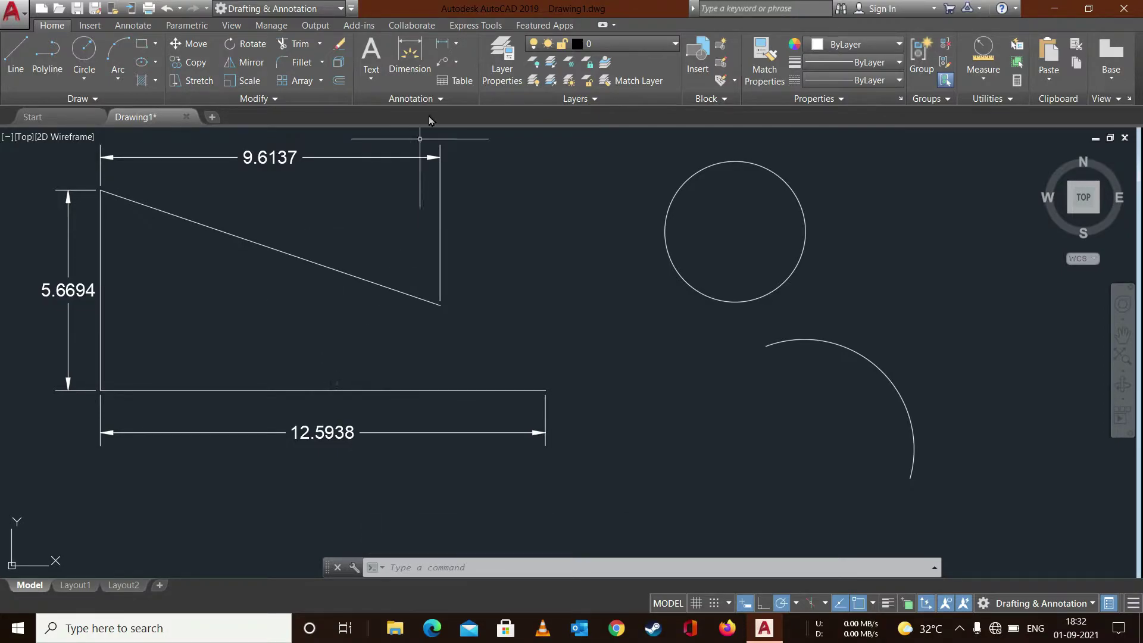
click(457, 46)
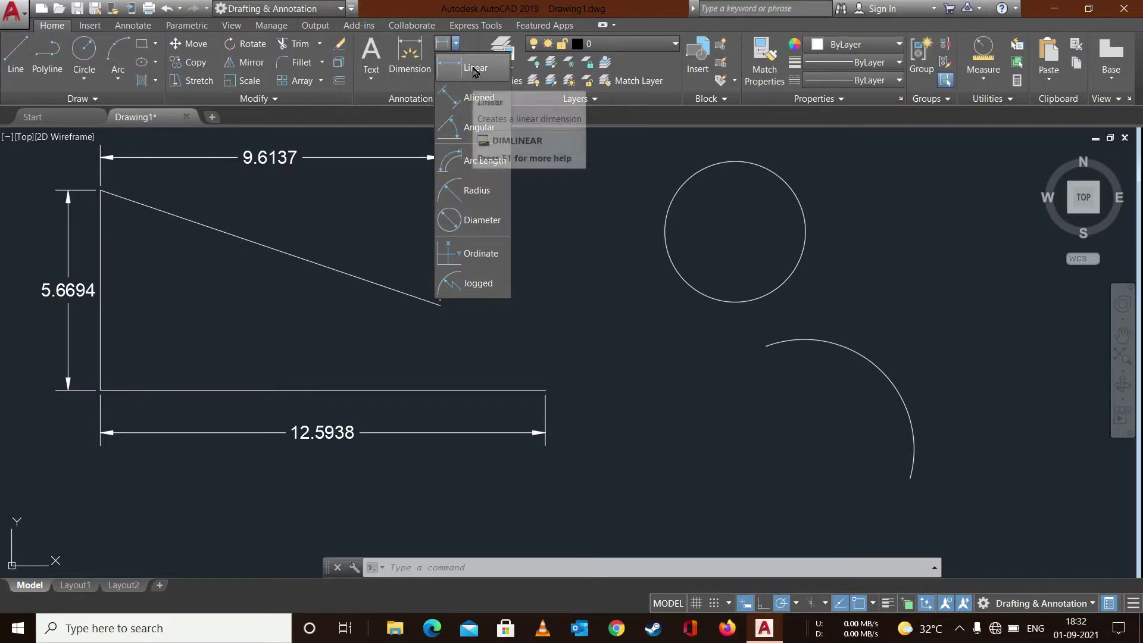
click(471, 102)
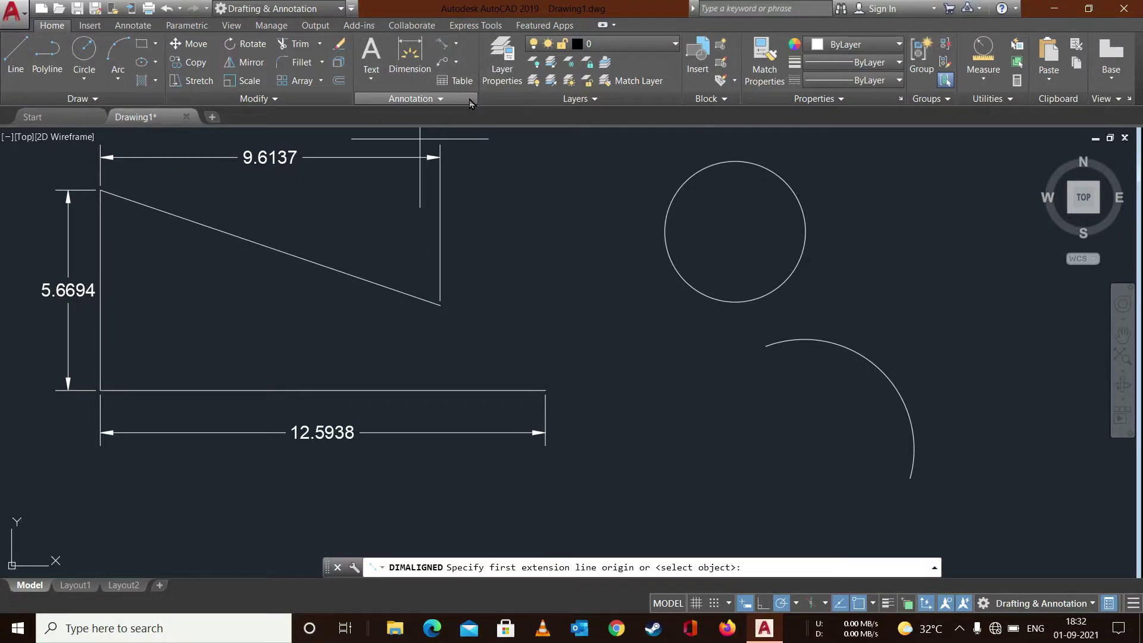
- Add a 10.1526 aligned dimension parallel to the triangle's sloped side
click(440, 305)
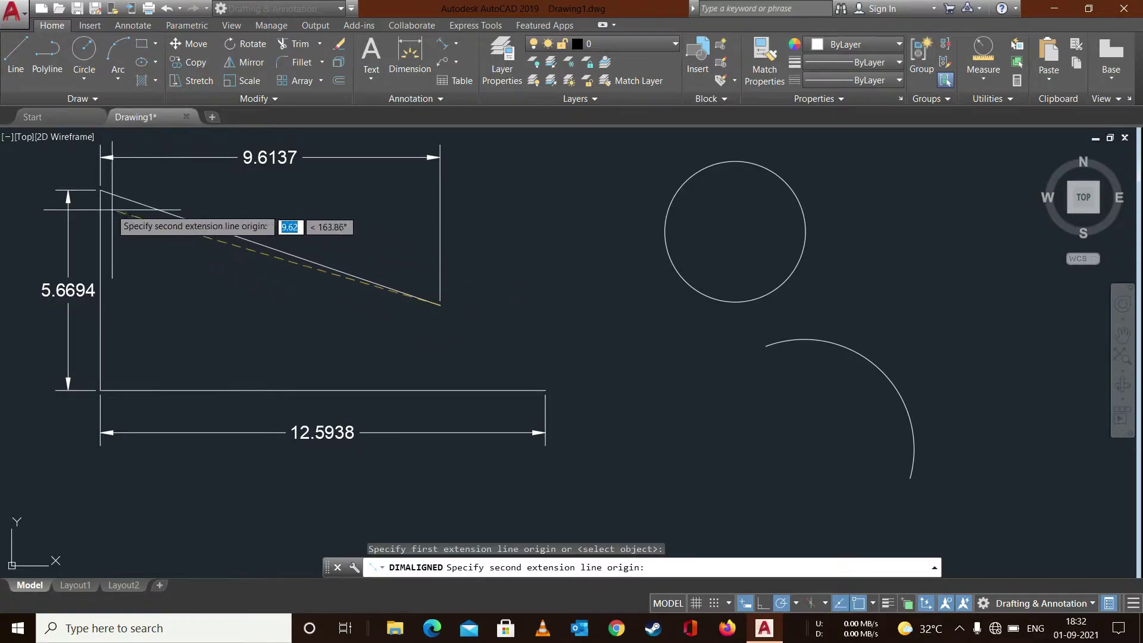
click(100, 191)
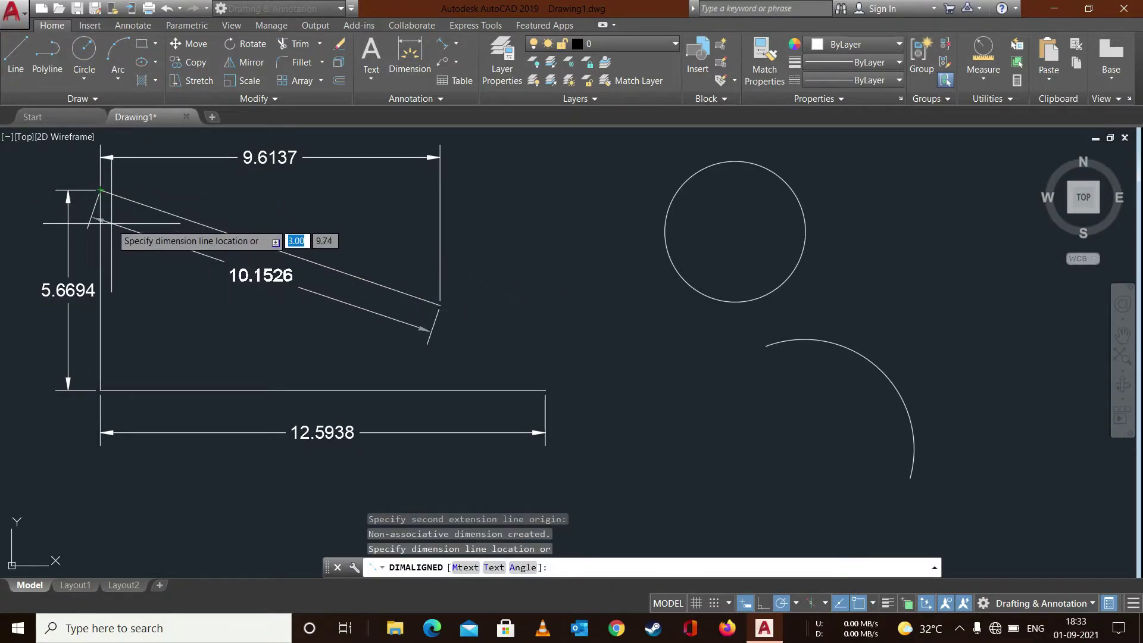
click(238, 267)
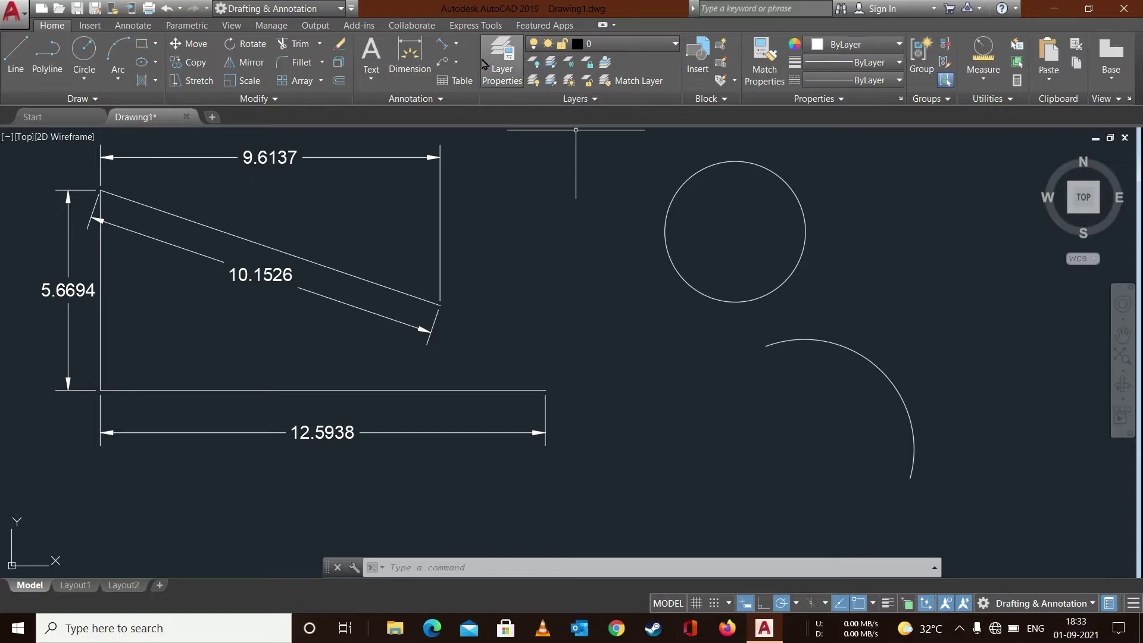
click(455, 44)
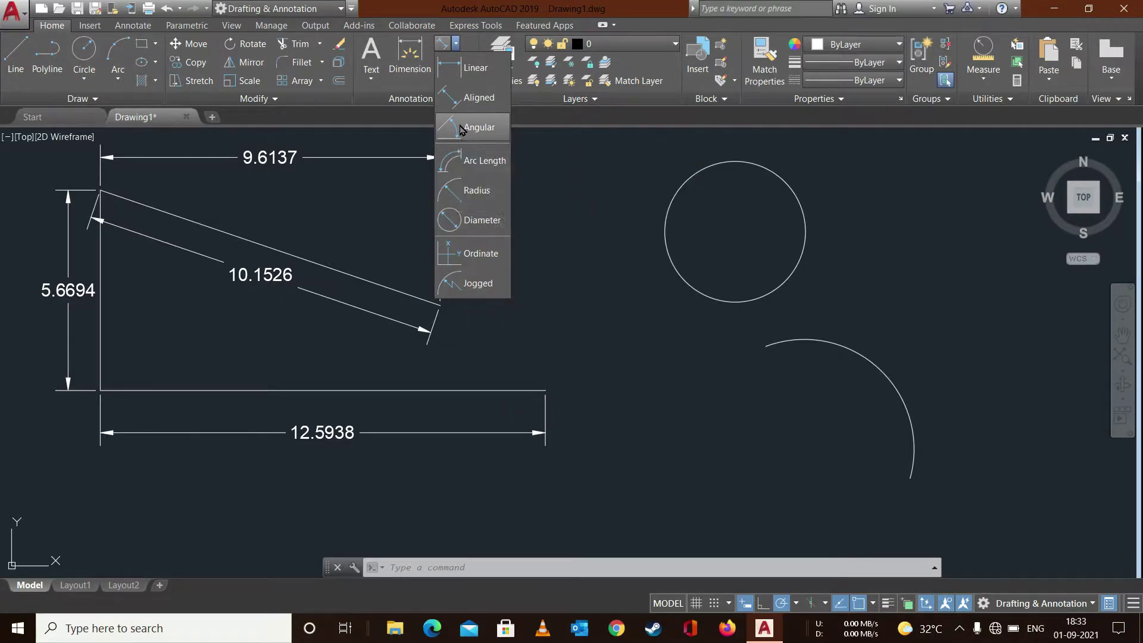
- Add a 90° angular dimension inside the triangle's right-angle corner
click(462, 128)
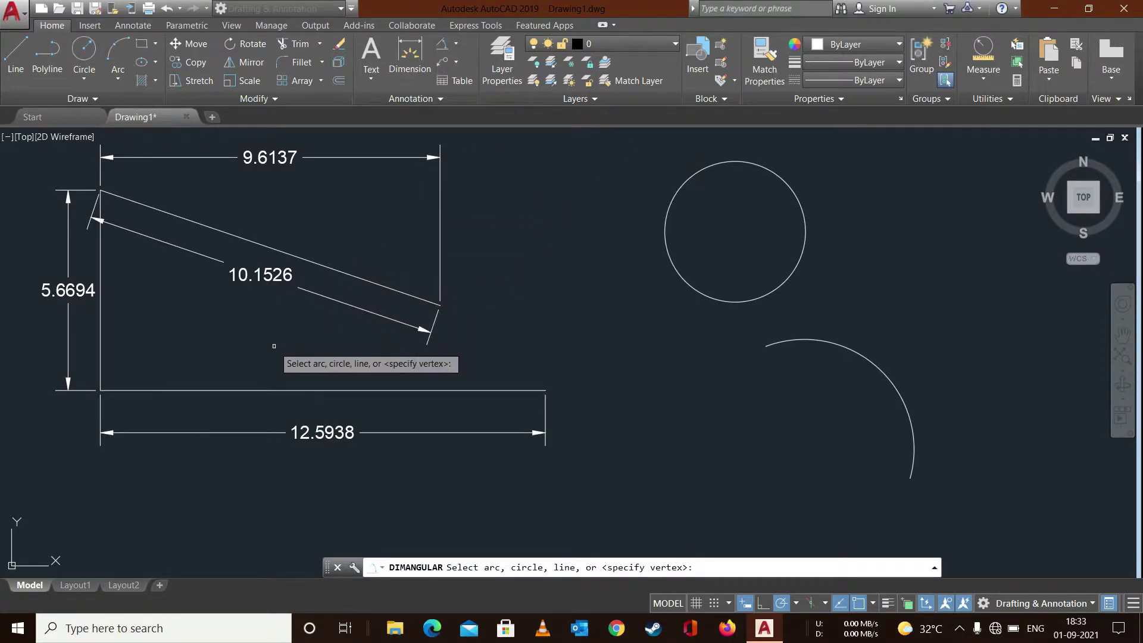
click(251, 384)
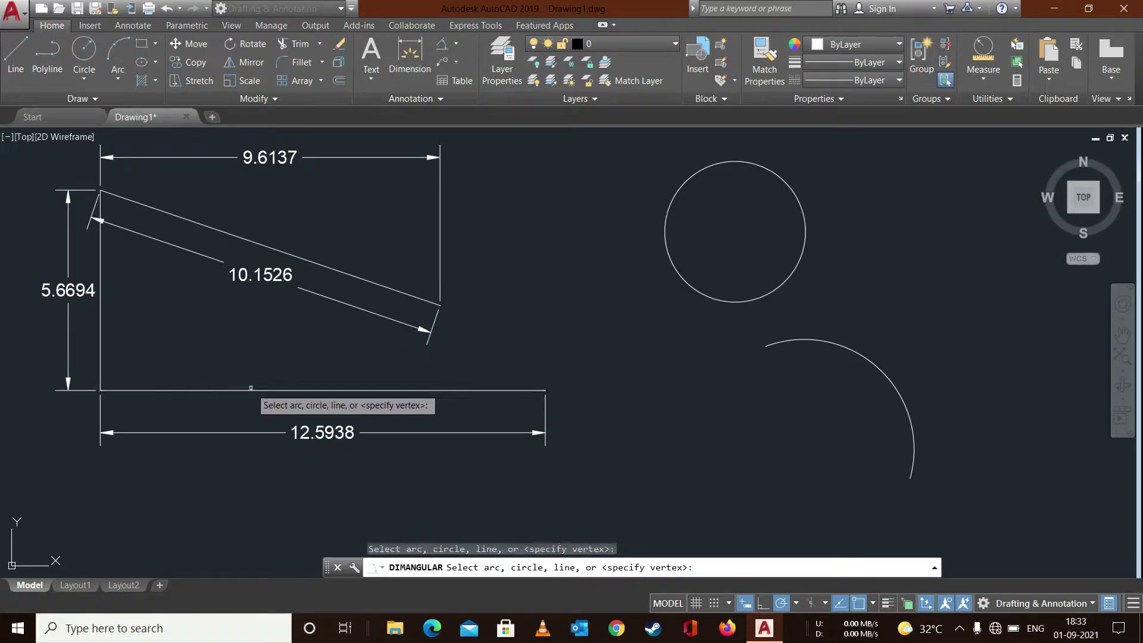
click(100, 342)
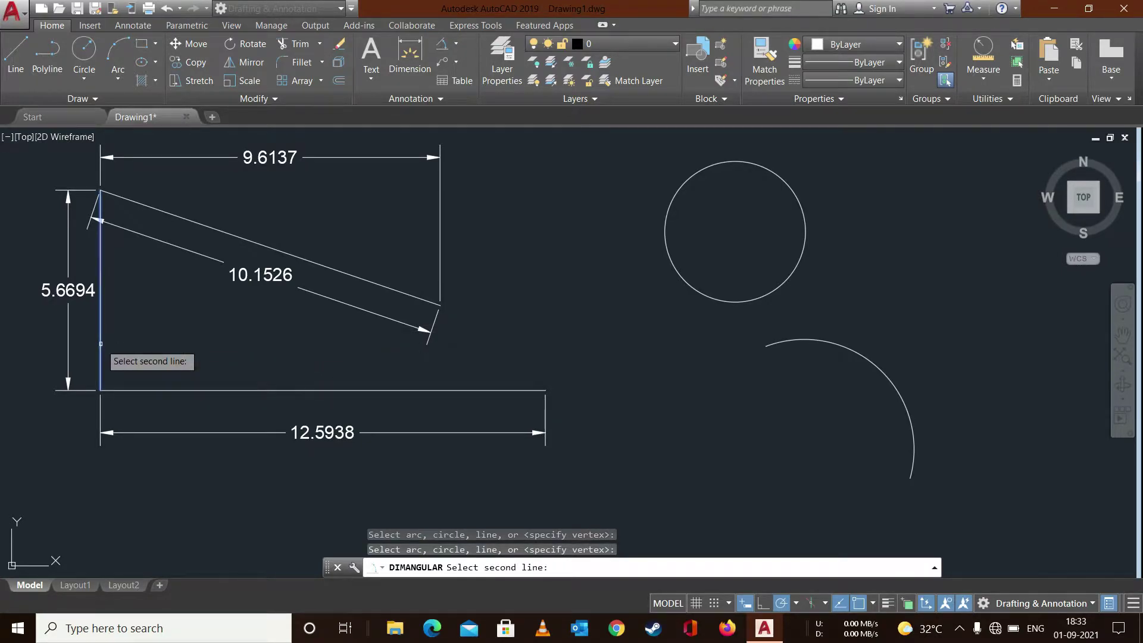
click(131, 389)
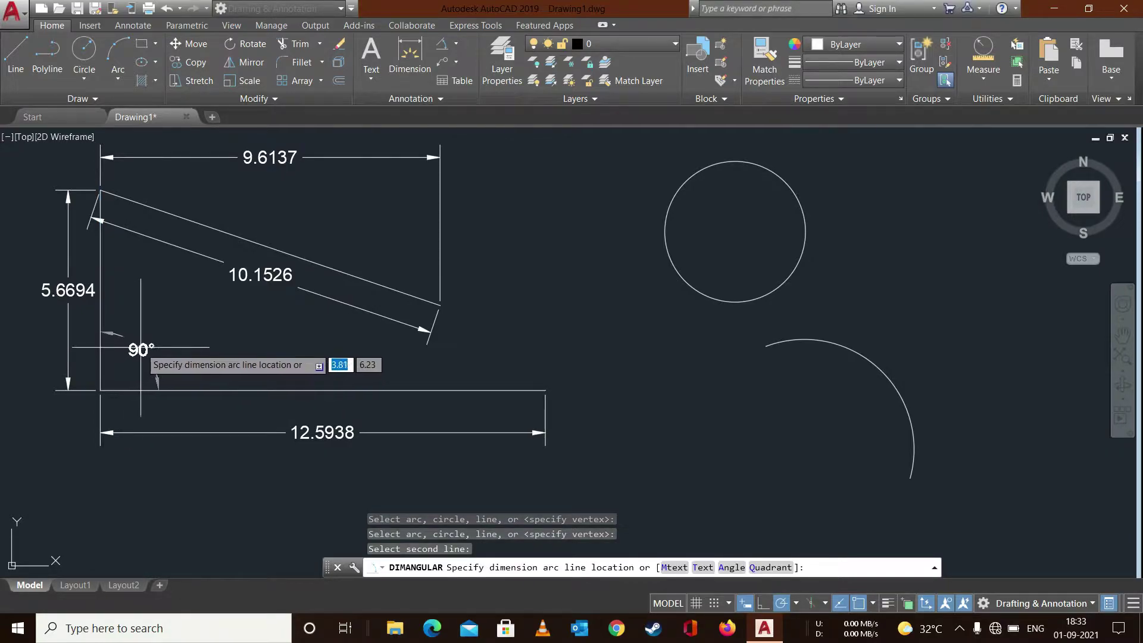
click(141, 348)
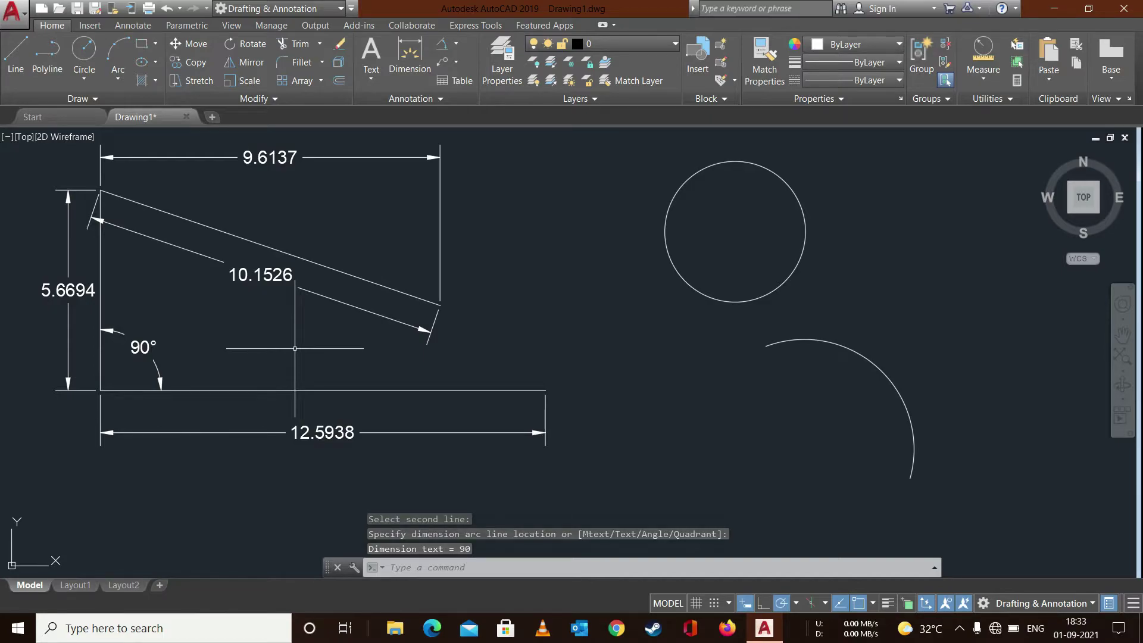
- Add a 6.8412 arc length dimension outside the arc
click(456, 43)
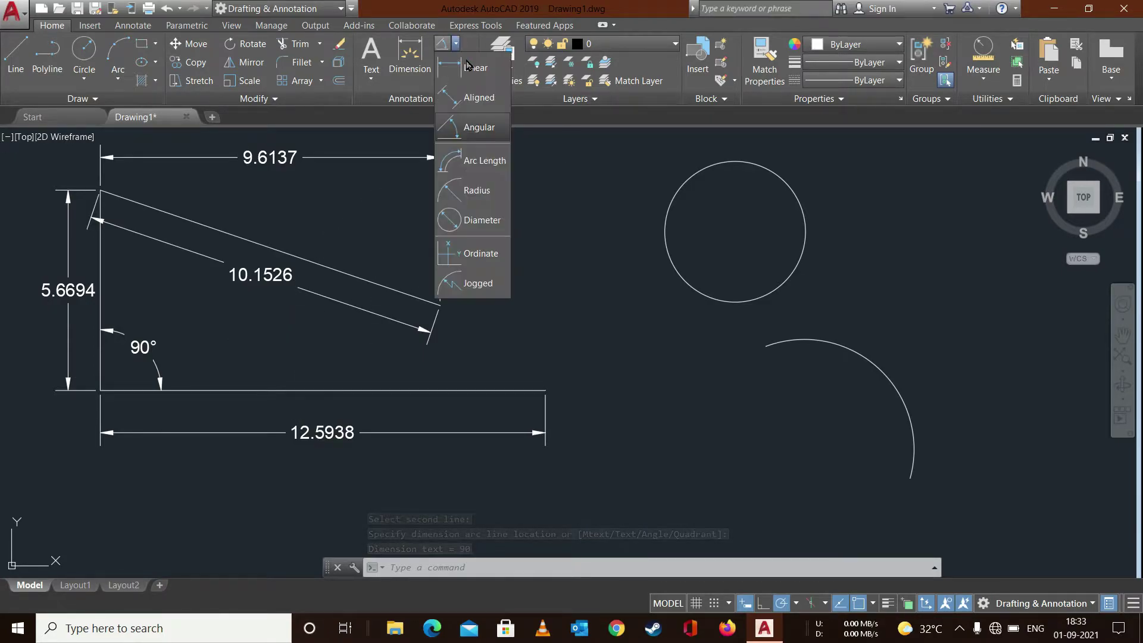
click(476, 165)
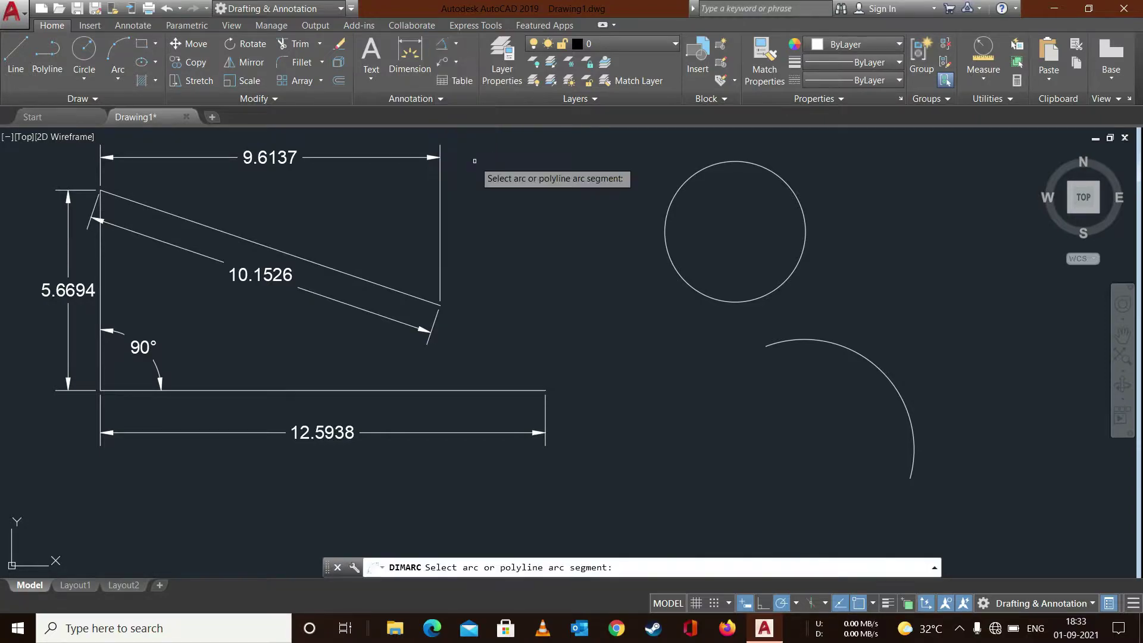
click(824, 340)
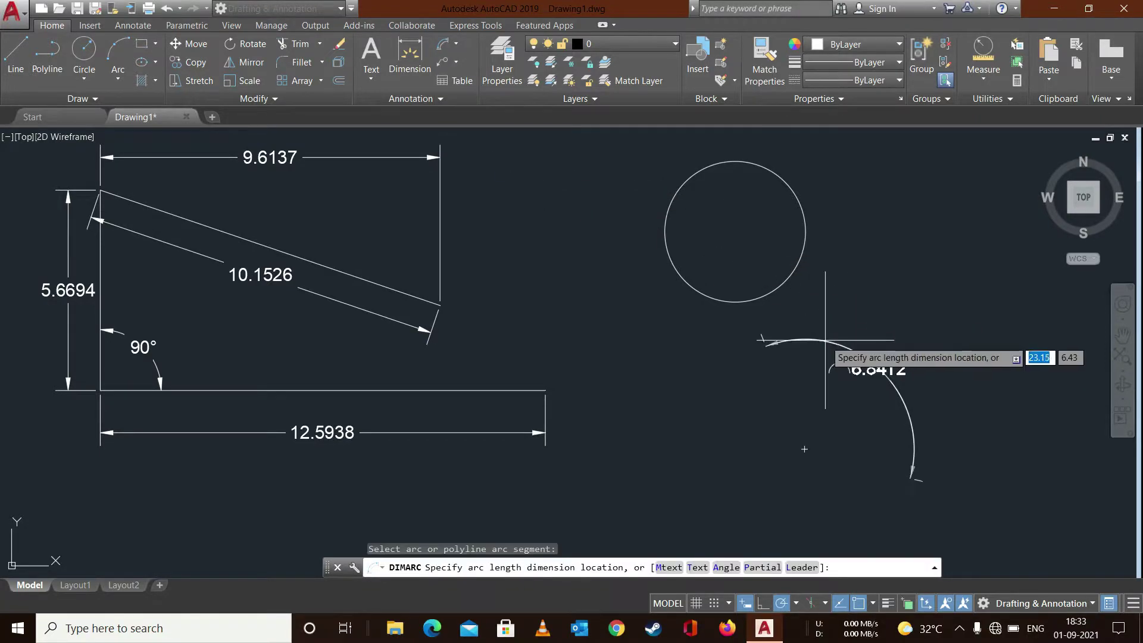
click(872, 335)
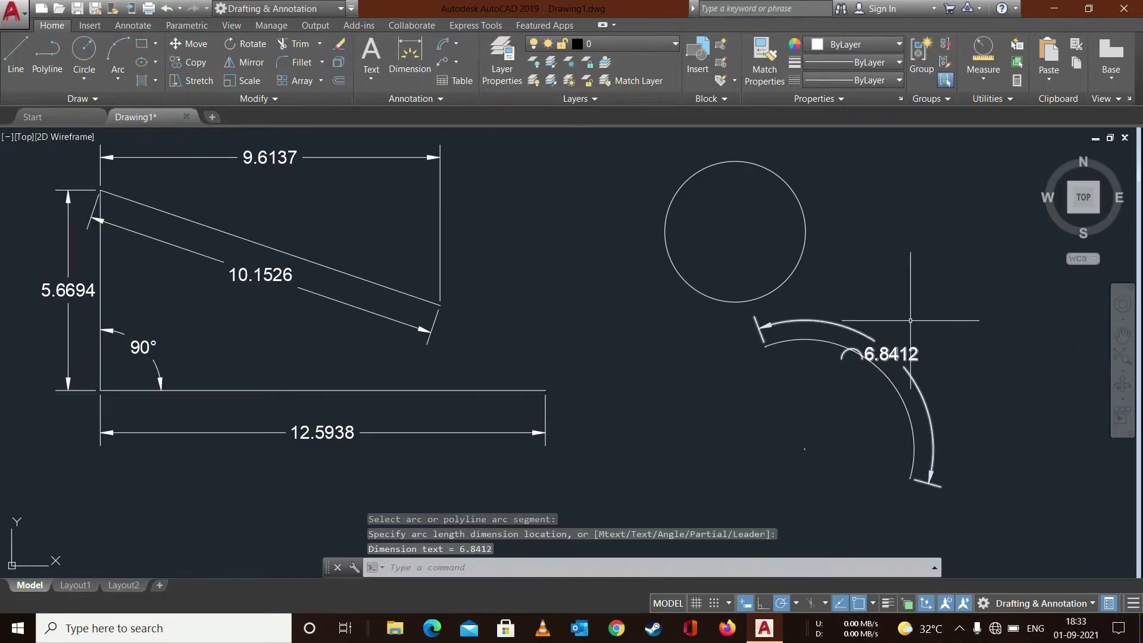
- Add radius dimensions R3.1057 on the arc and R1.9905 inside the circle
click(457, 46)
click(481, 192)
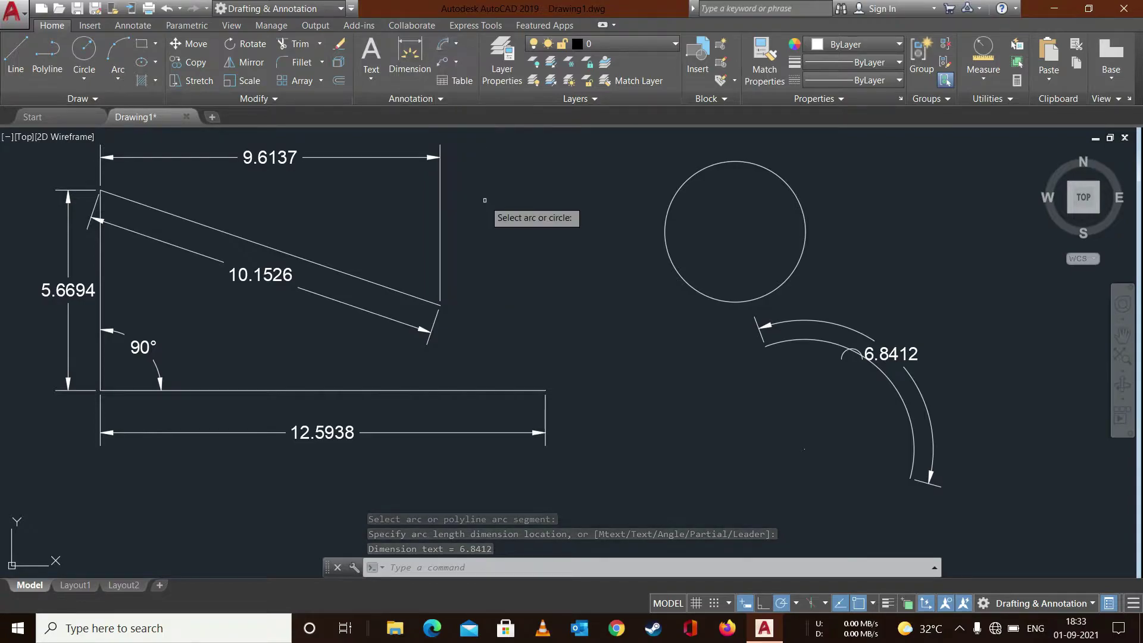
click(819, 341)
click(817, 393)
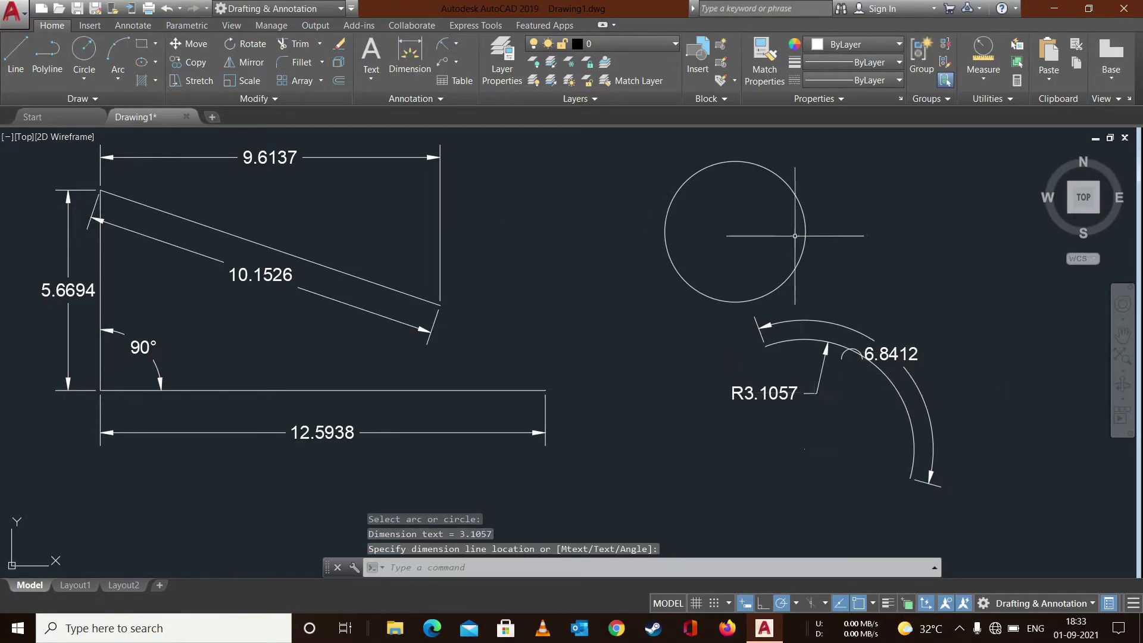
click(782, 180)
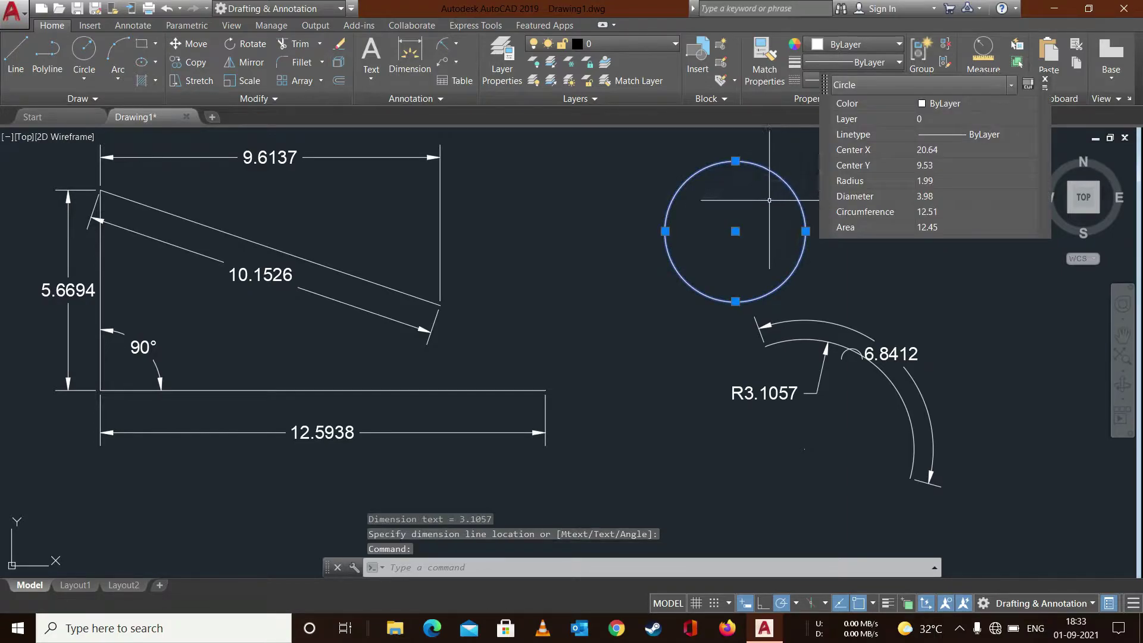
key(Escape)
key(Return)
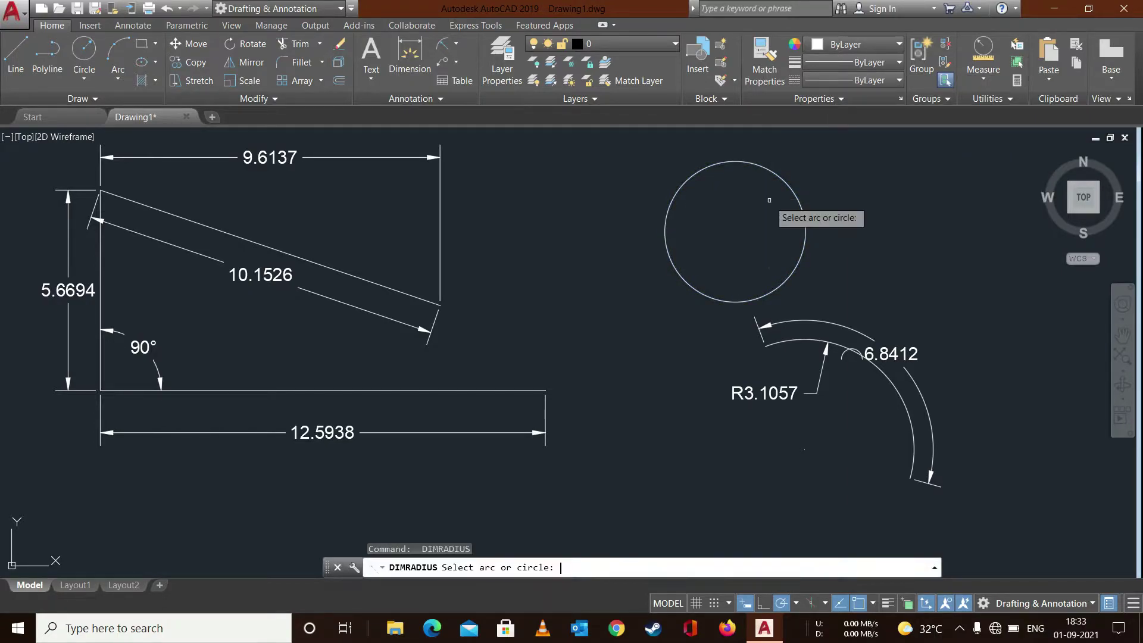
click(784, 182)
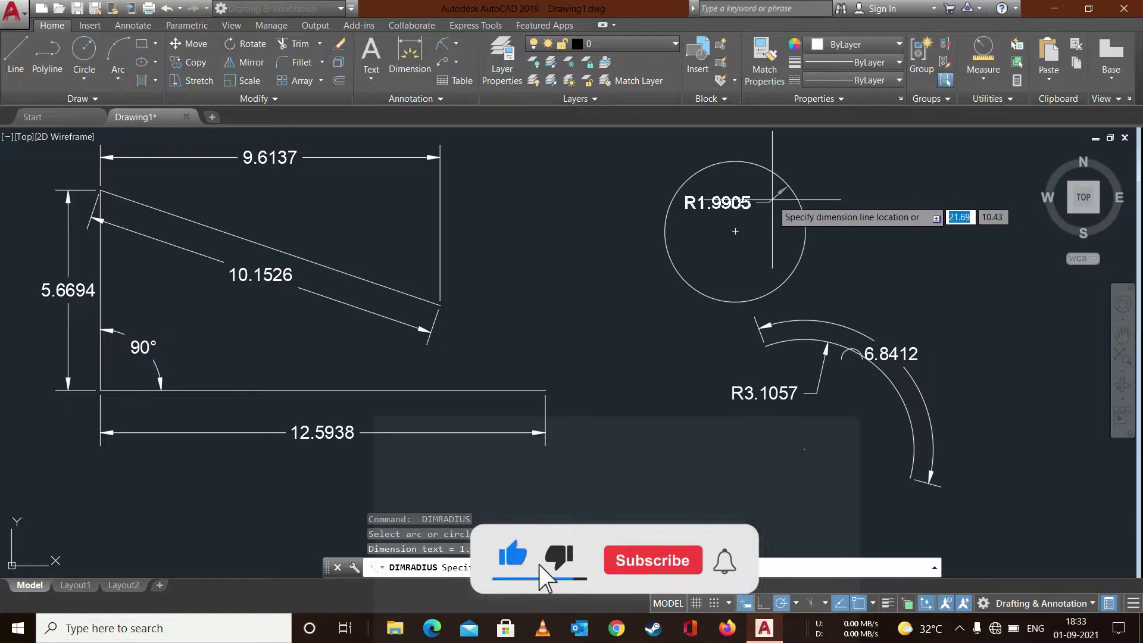
click(781, 223)
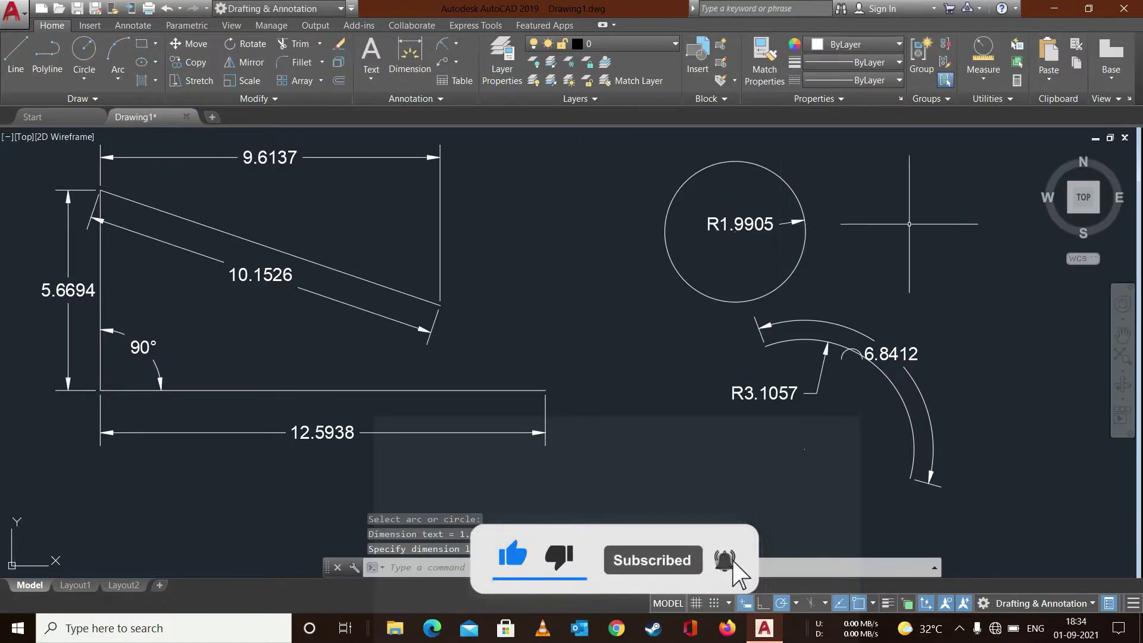
- Add a Ø3.9811 diameter dimension beside the circle
click(457, 47)
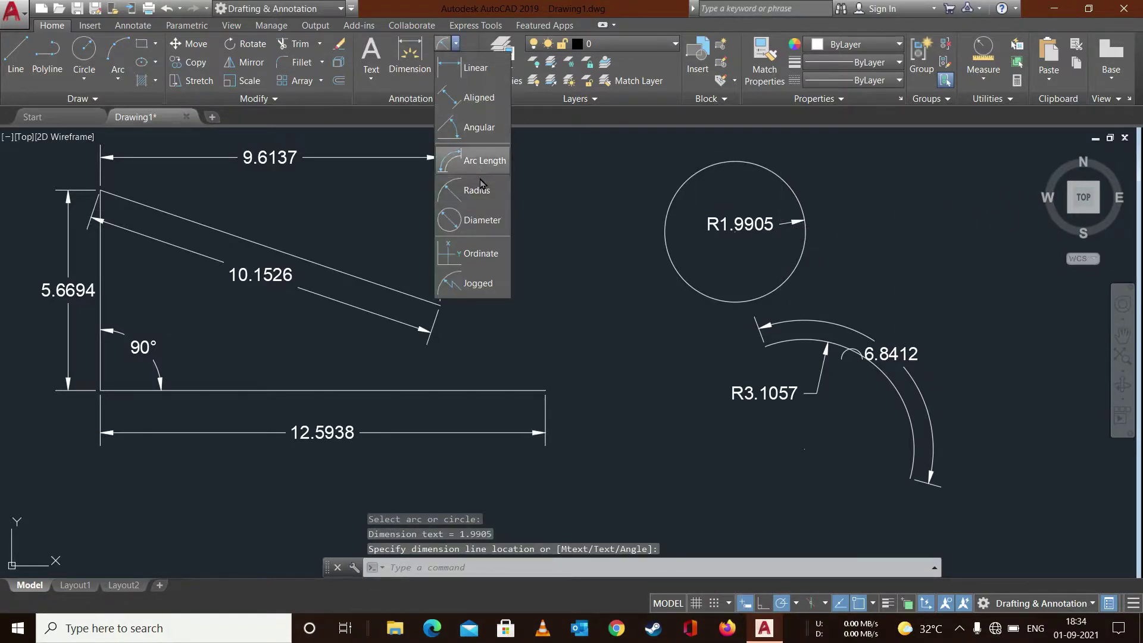
click(477, 216)
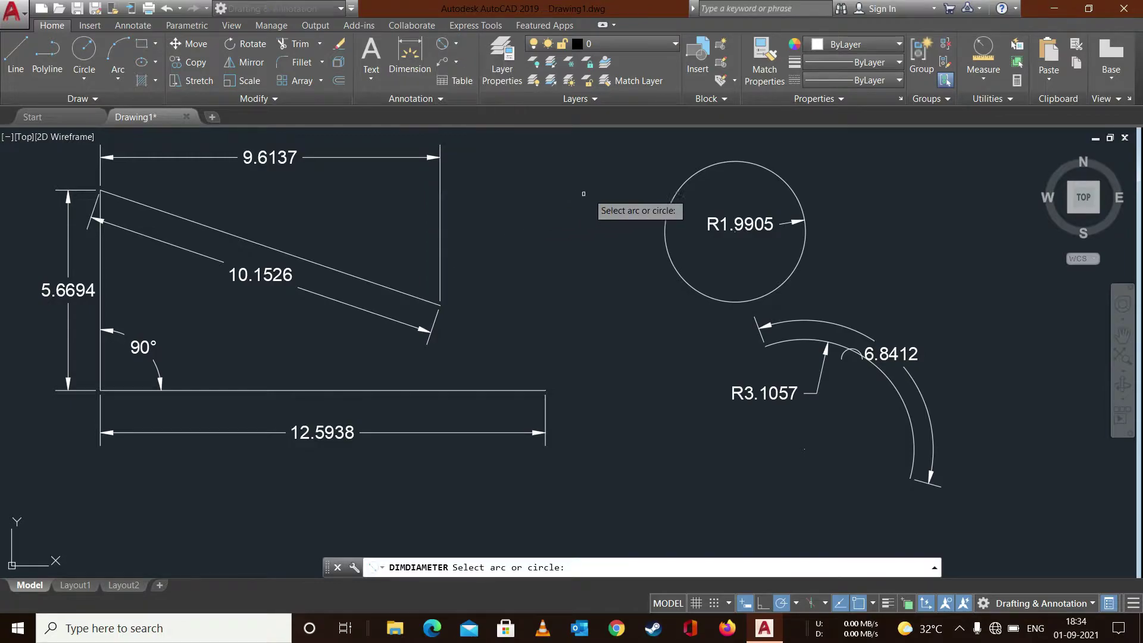
click(703, 164)
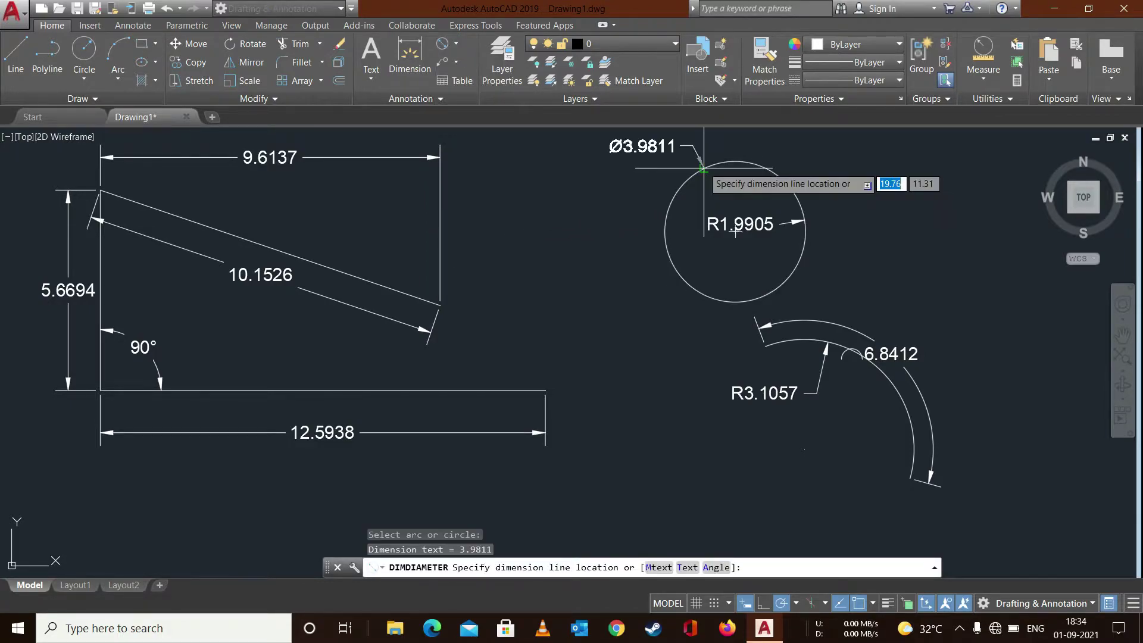
click(651, 199)
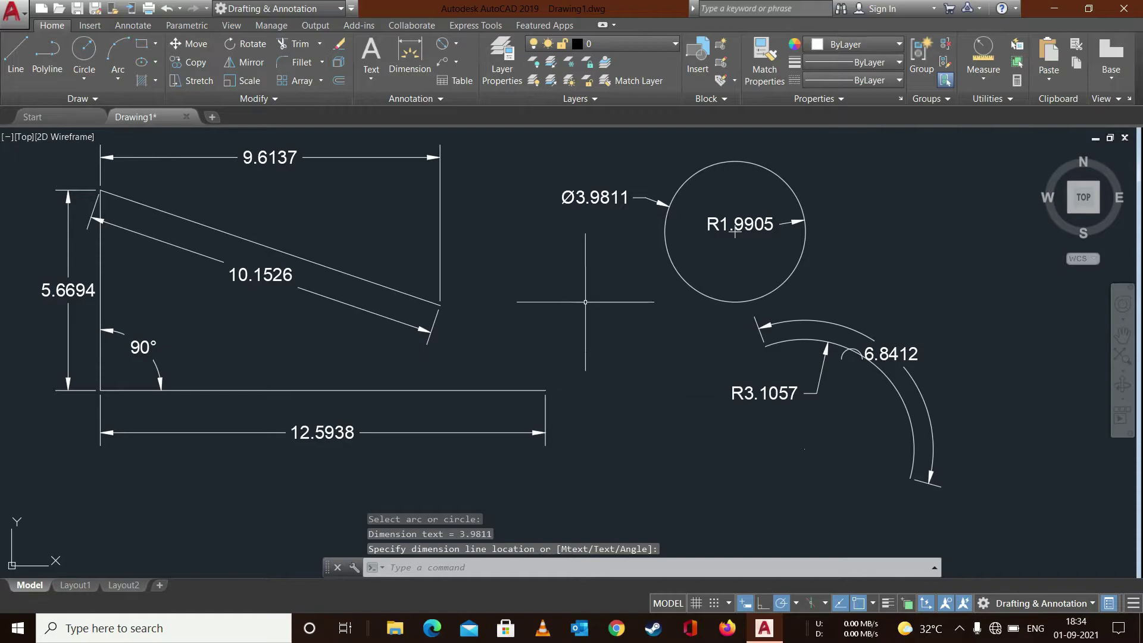
click(456, 46)
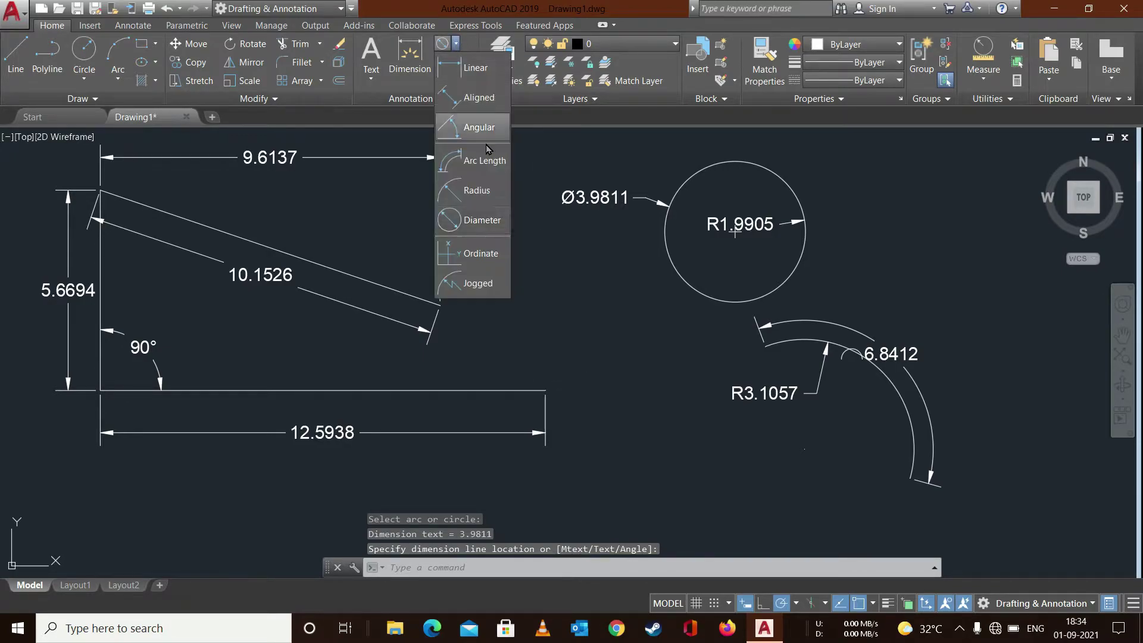
- Add ordinate dimensions 5.0335 and 15.2722 at the base line's right end
click(482, 253)
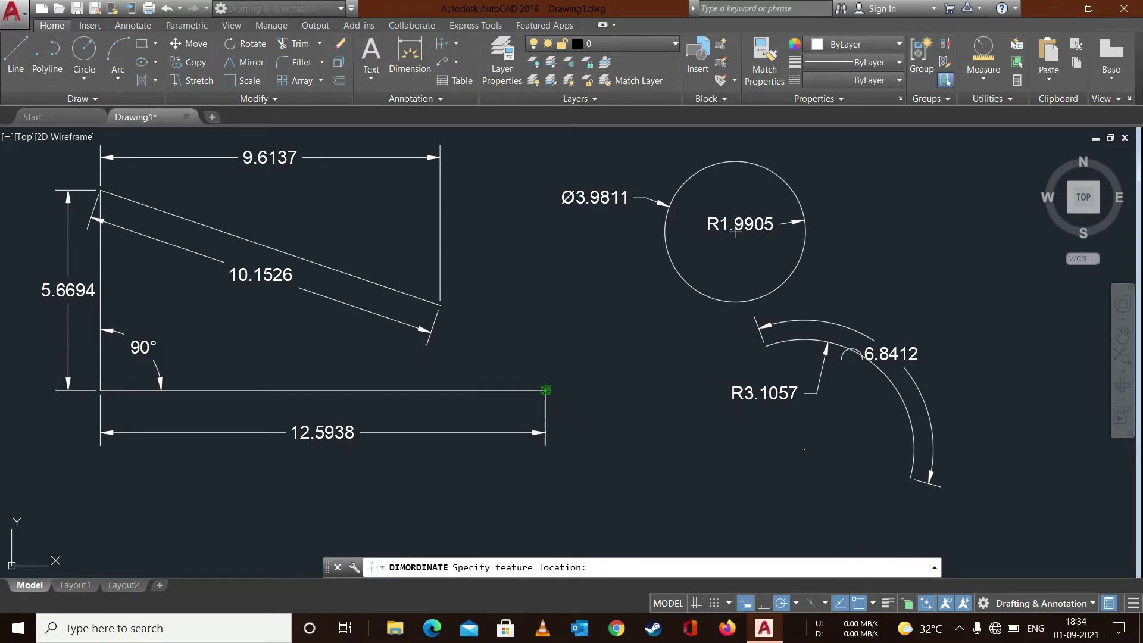
click(545, 389)
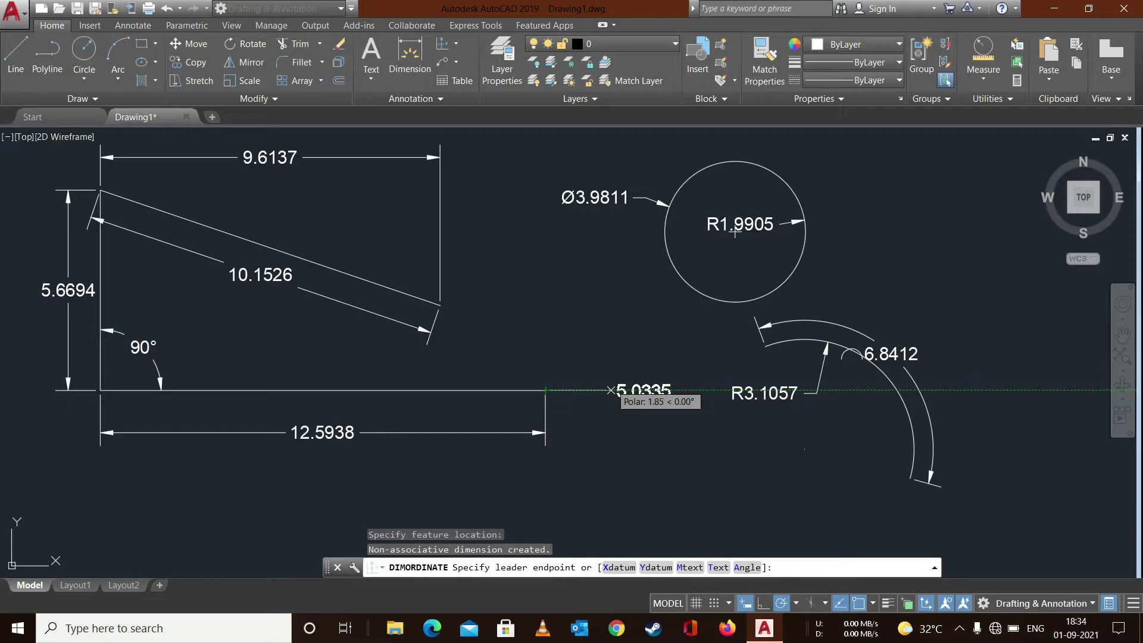
click(611, 389)
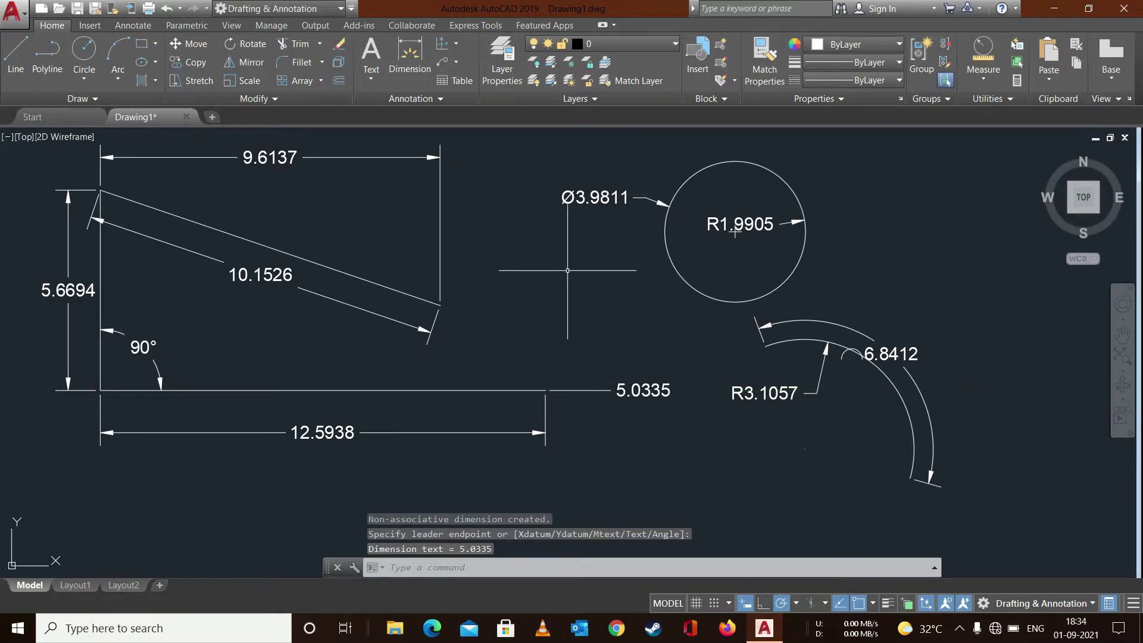
key(Return)
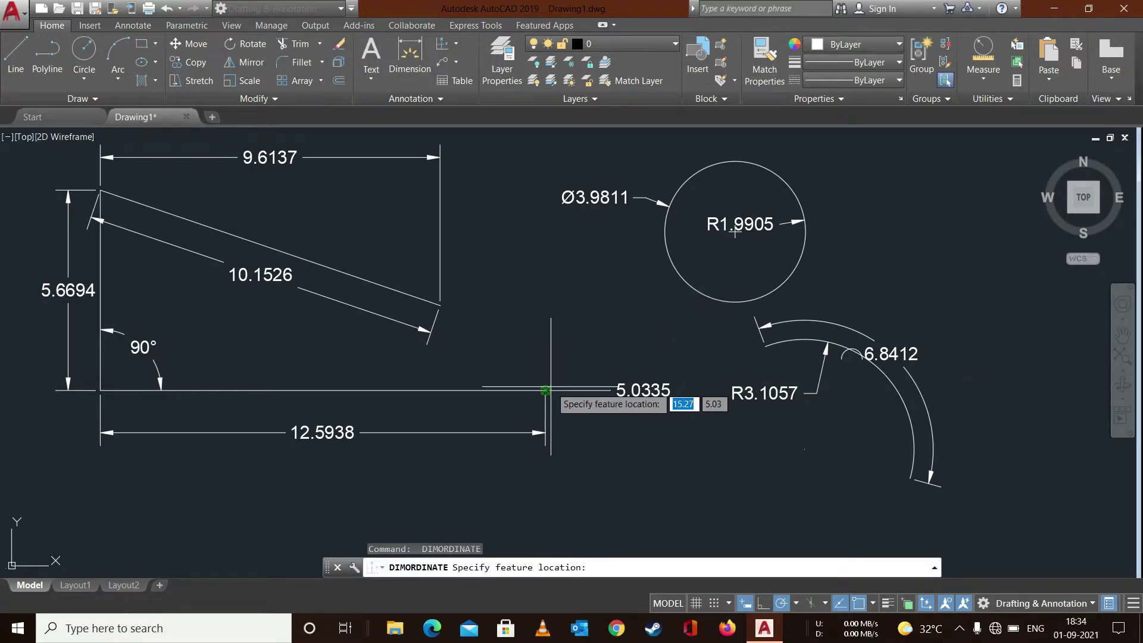
click(547, 389)
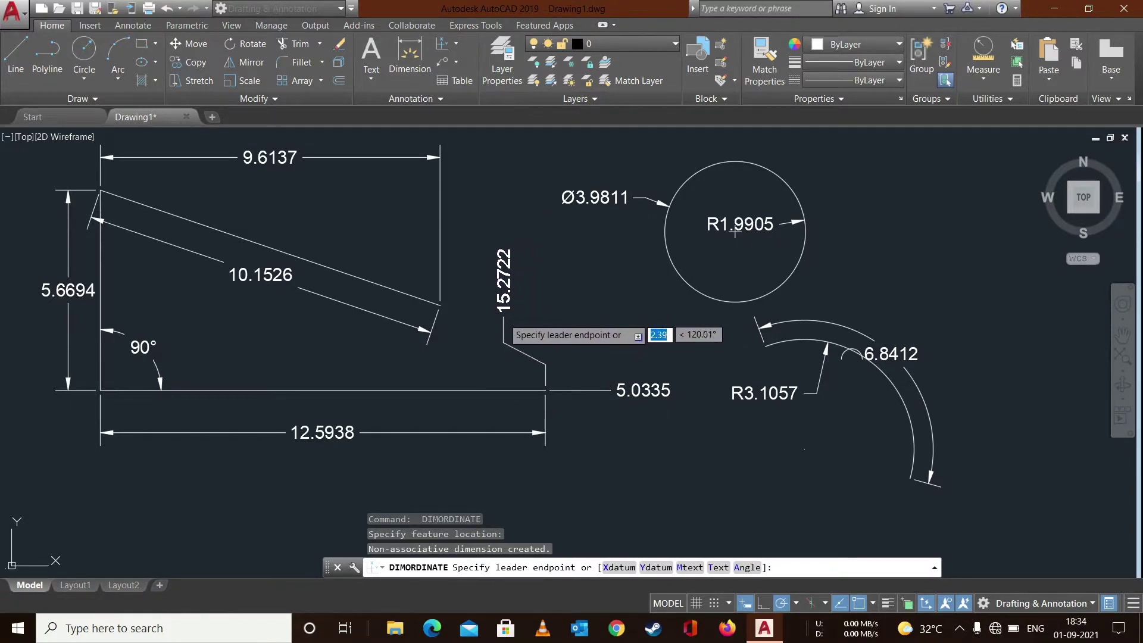
click(503, 318)
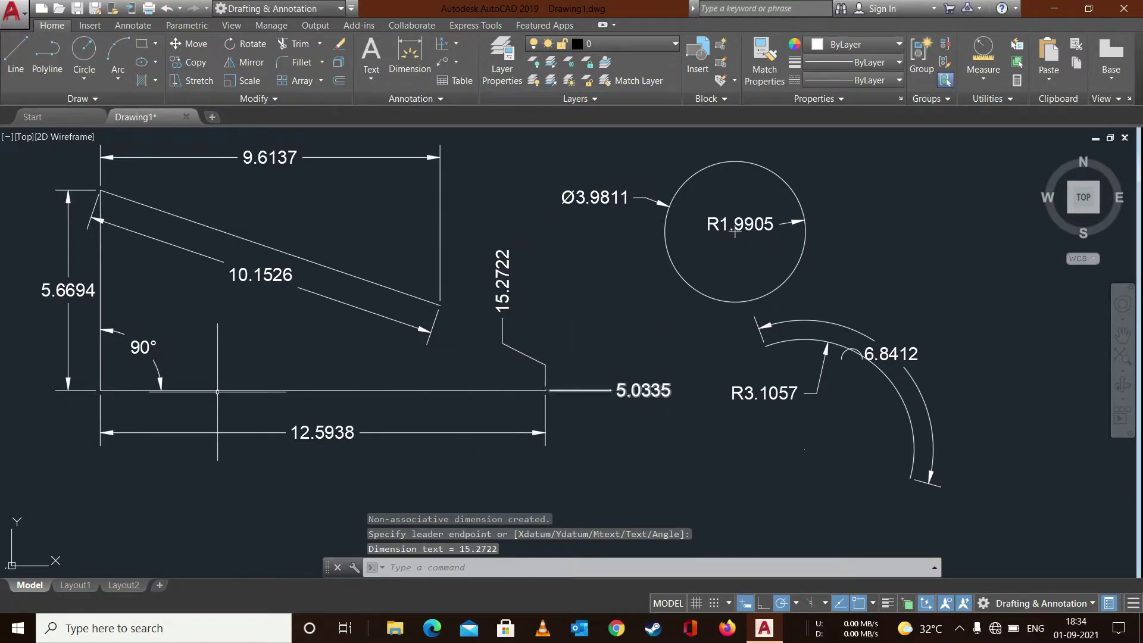
- Add ordinate dimensions 5.0335 and 2.6784 at the triangle's bottom-left corner
key(Return)
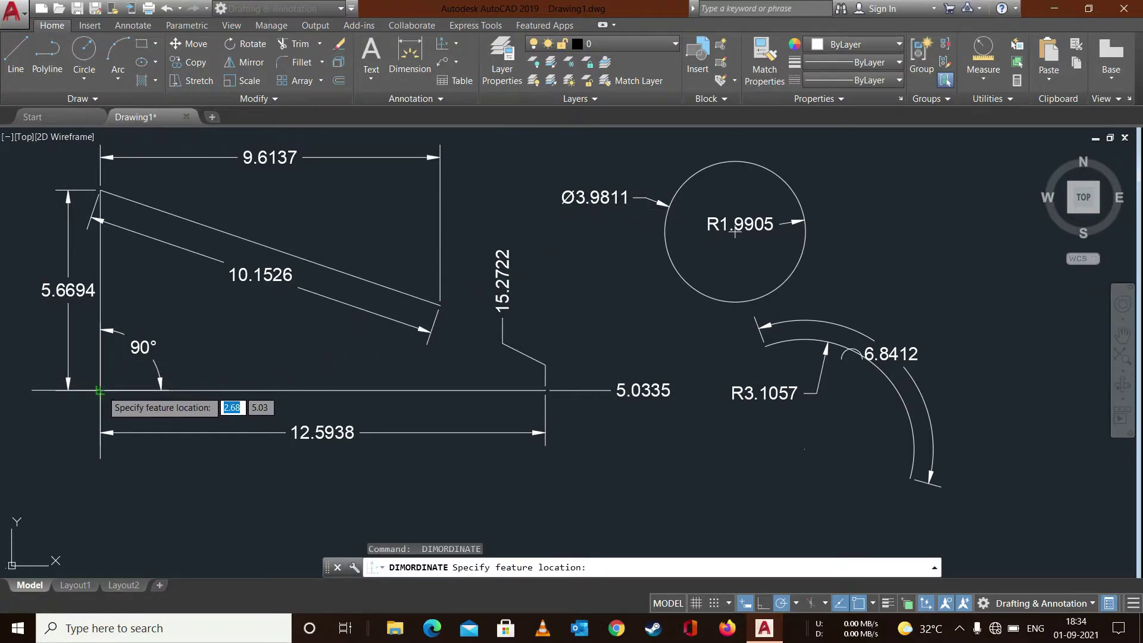
click(99, 390)
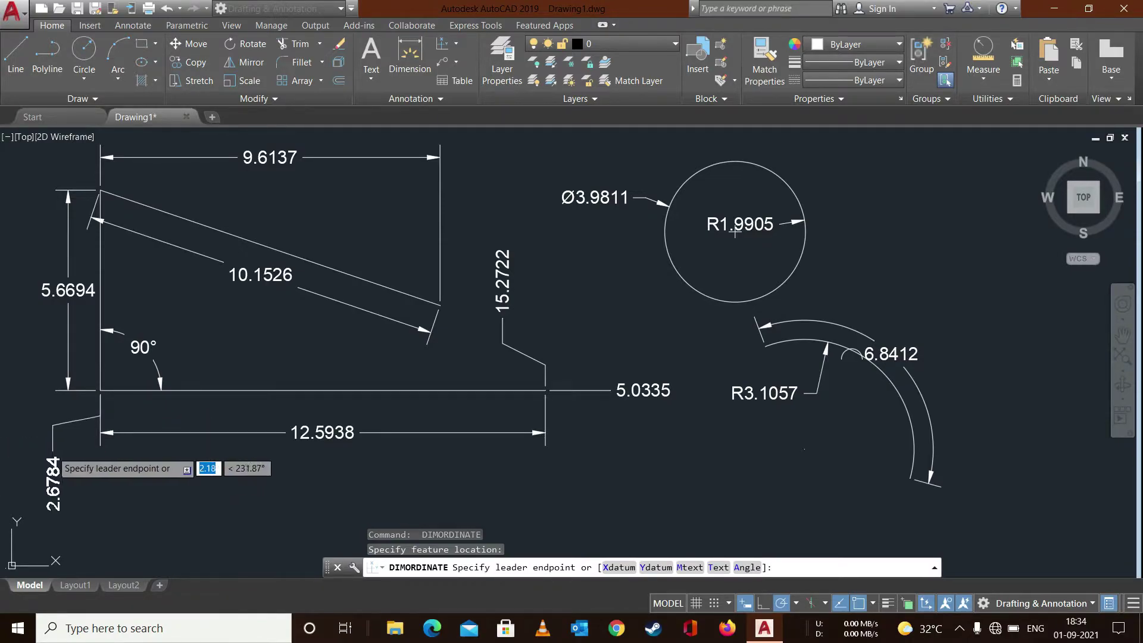
click(38, 410)
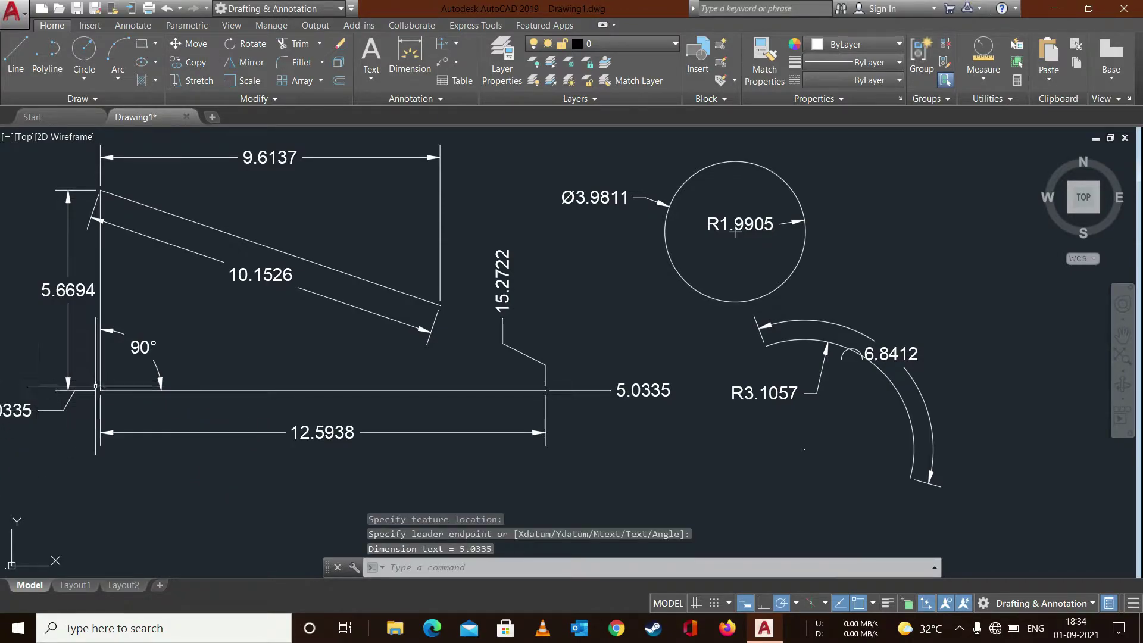
key(Return)
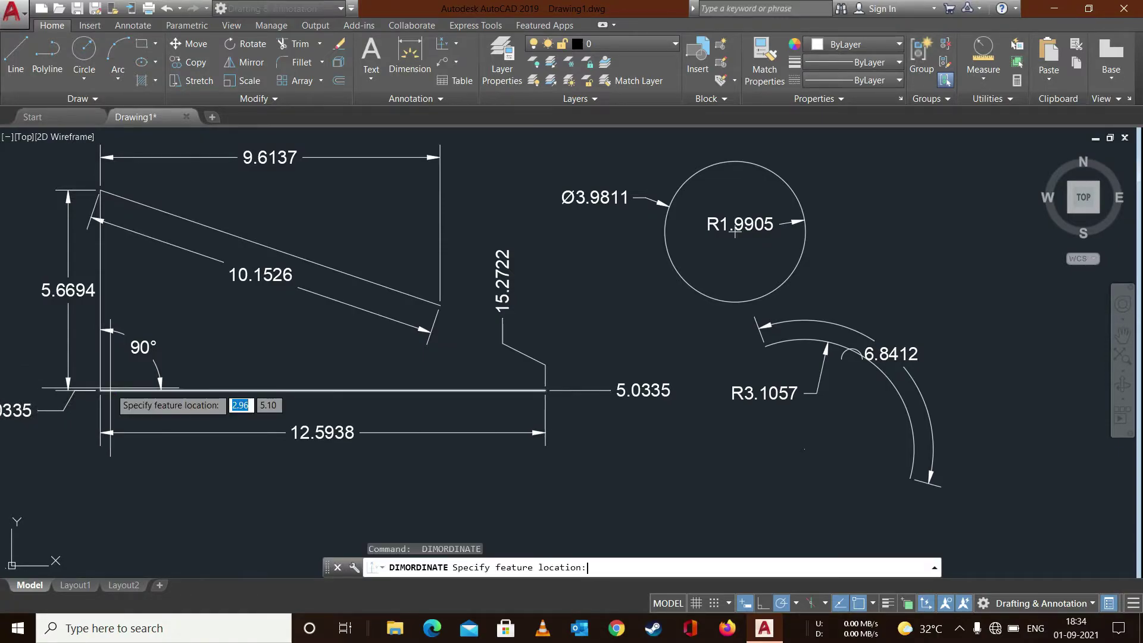
click(100, 390)
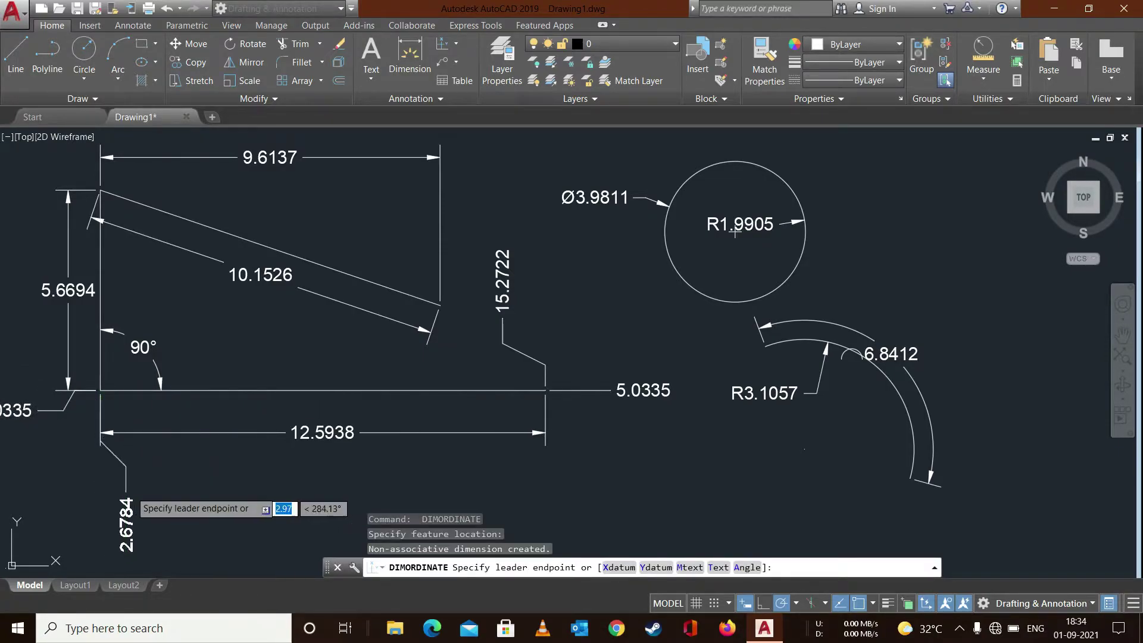
click(168, 494)
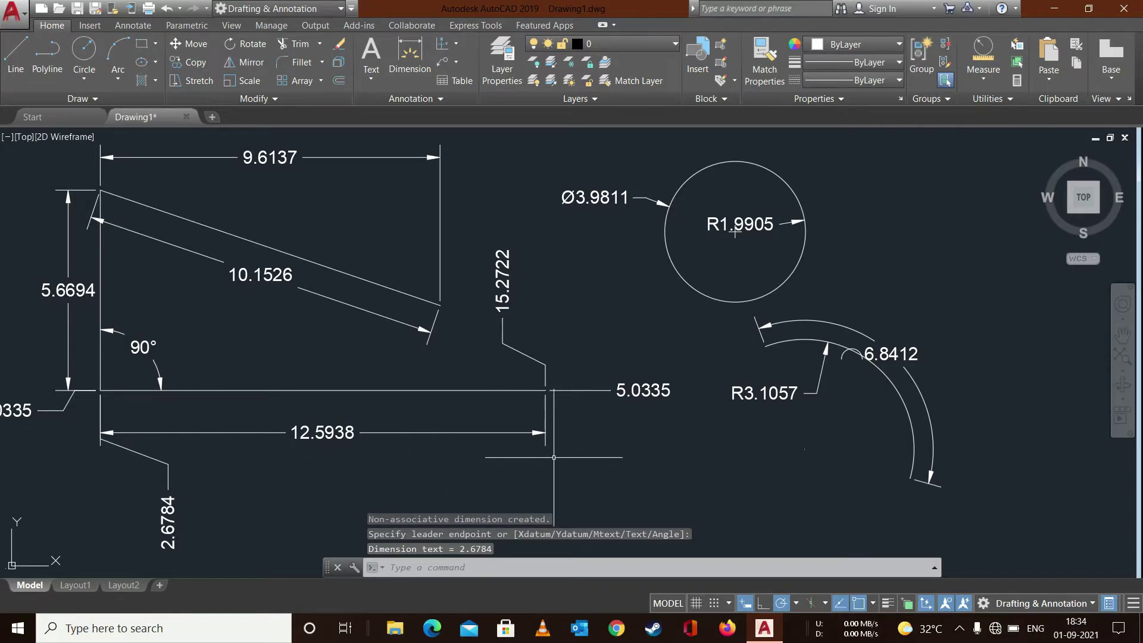
click(456, 45)
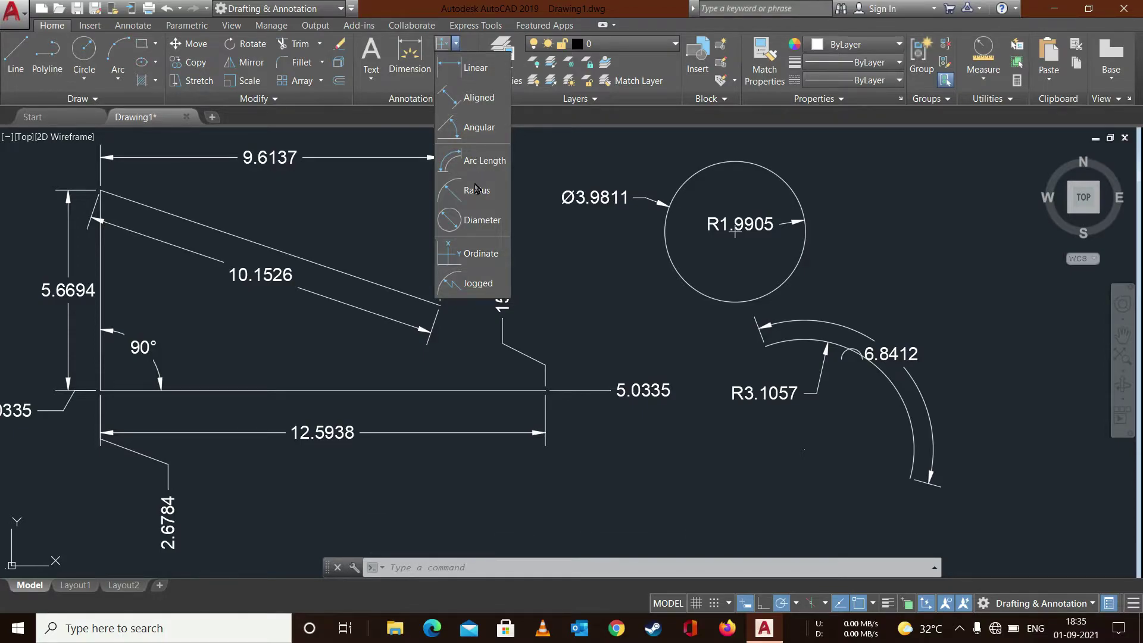
- Add a jogged R3.1057 radius dimension to the arc
click(478, 285)
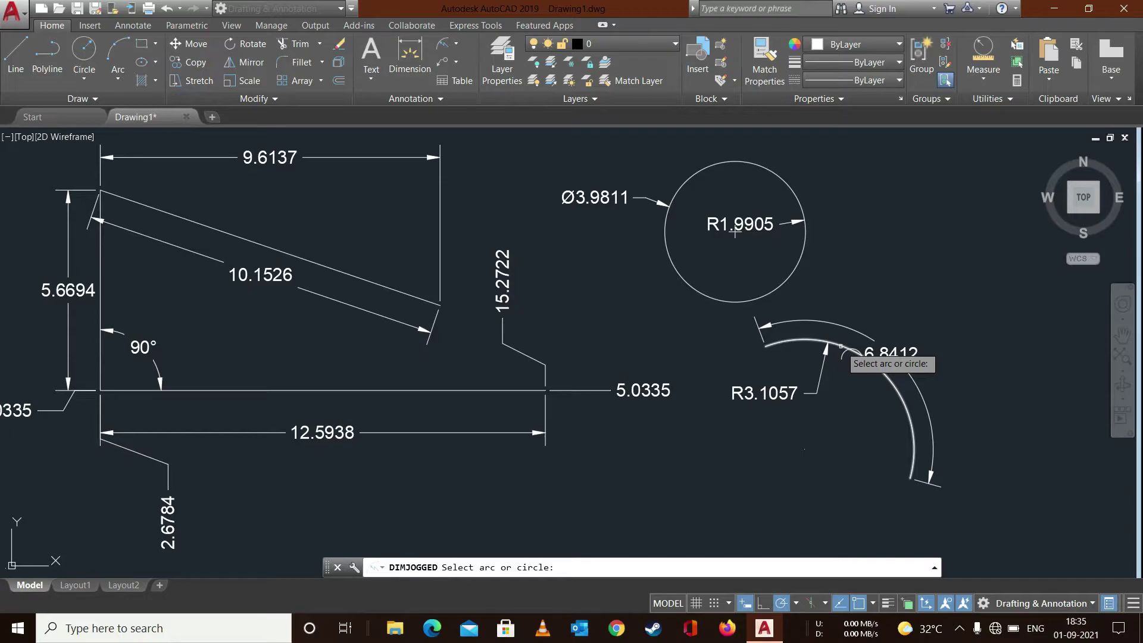
click(839, 347)
click(826, 443)
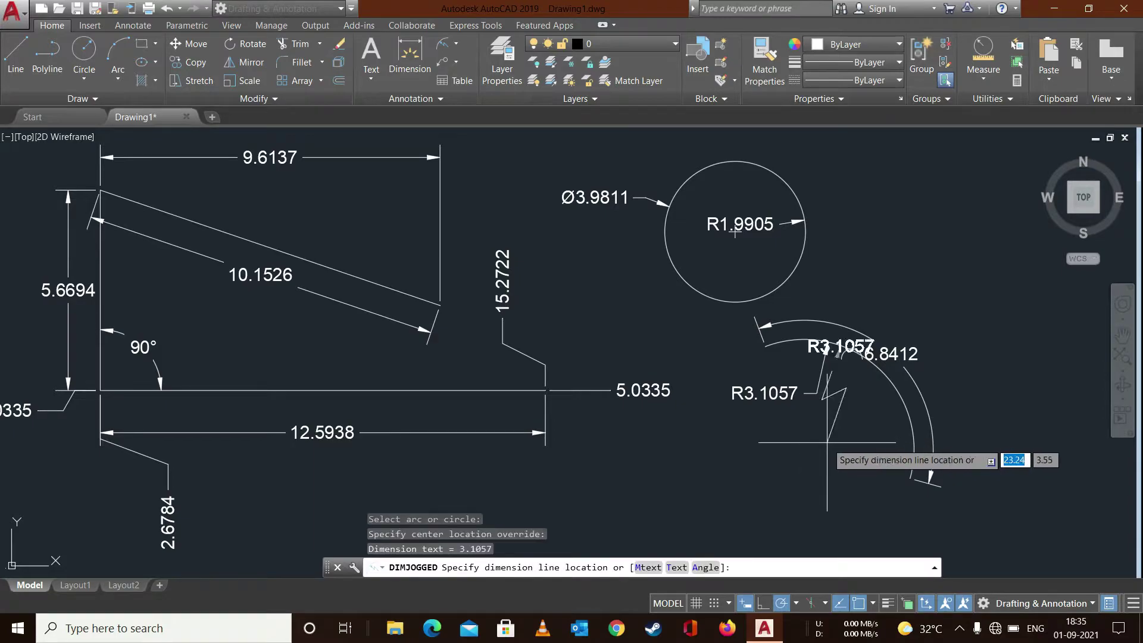
click(842, 412)
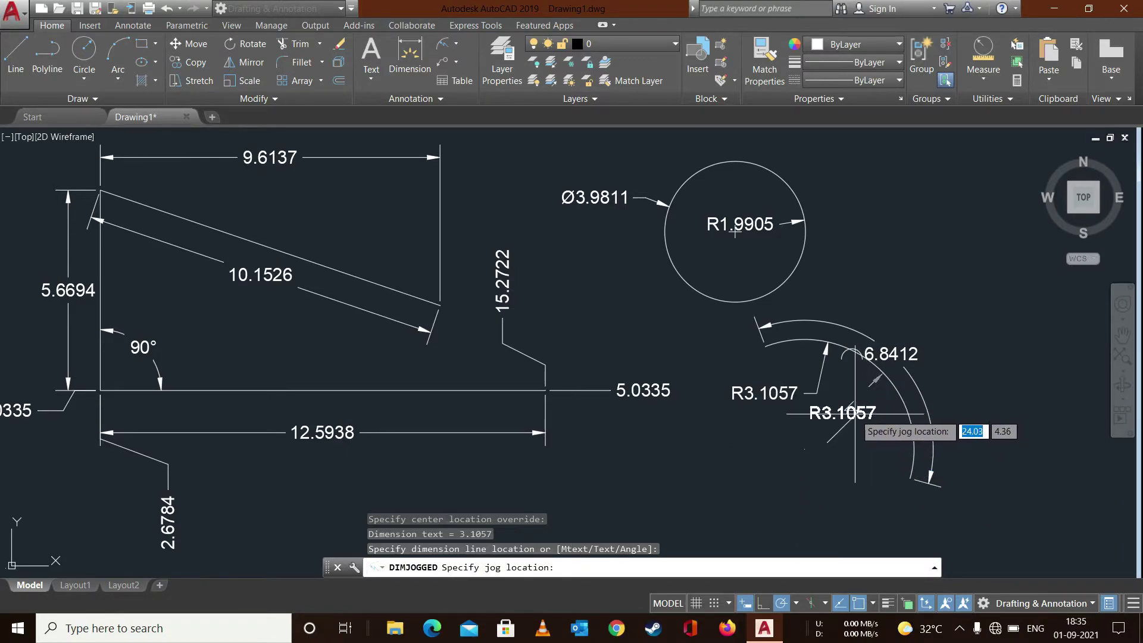
click(860, 408)
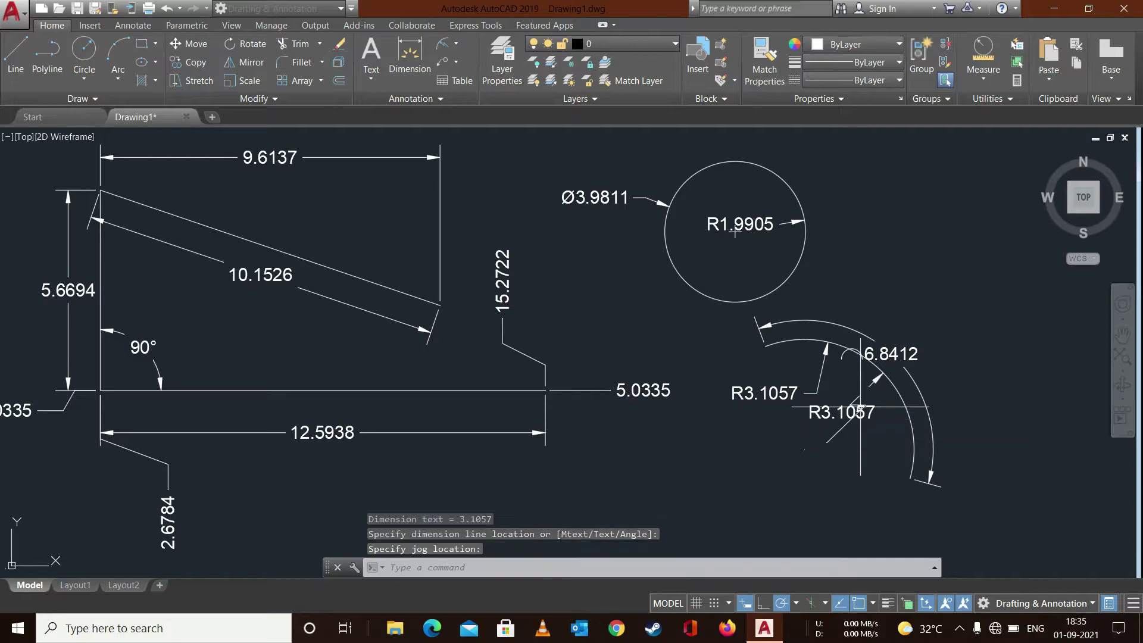
- Add a jogged R1.9905 radius dimension to the circle
key(Return)
click(789, 185)
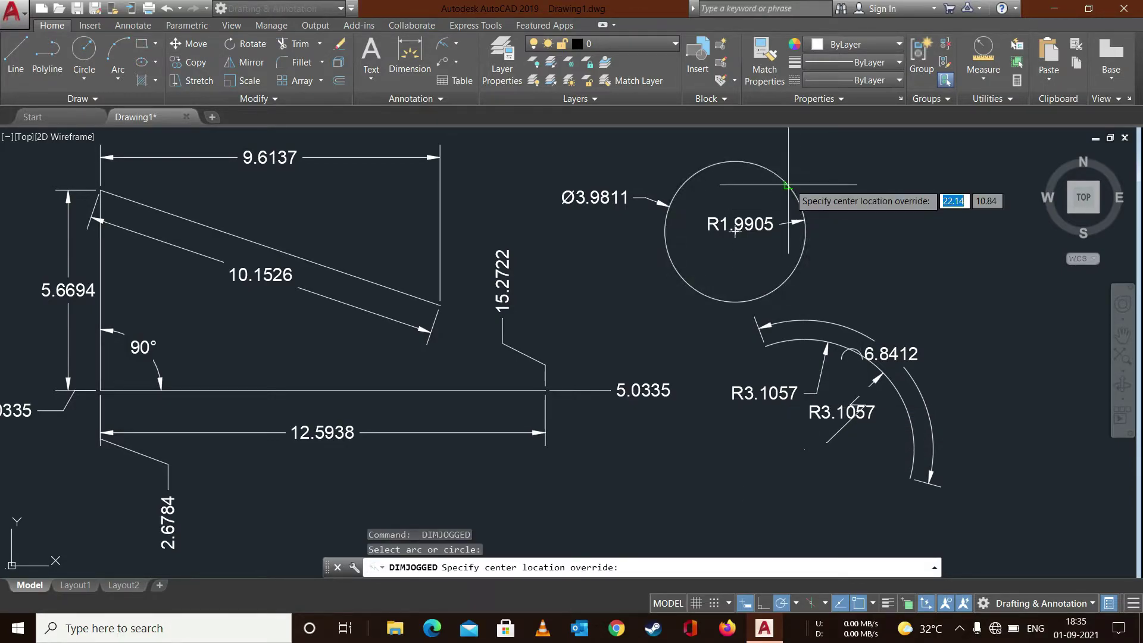
click(873, 217)
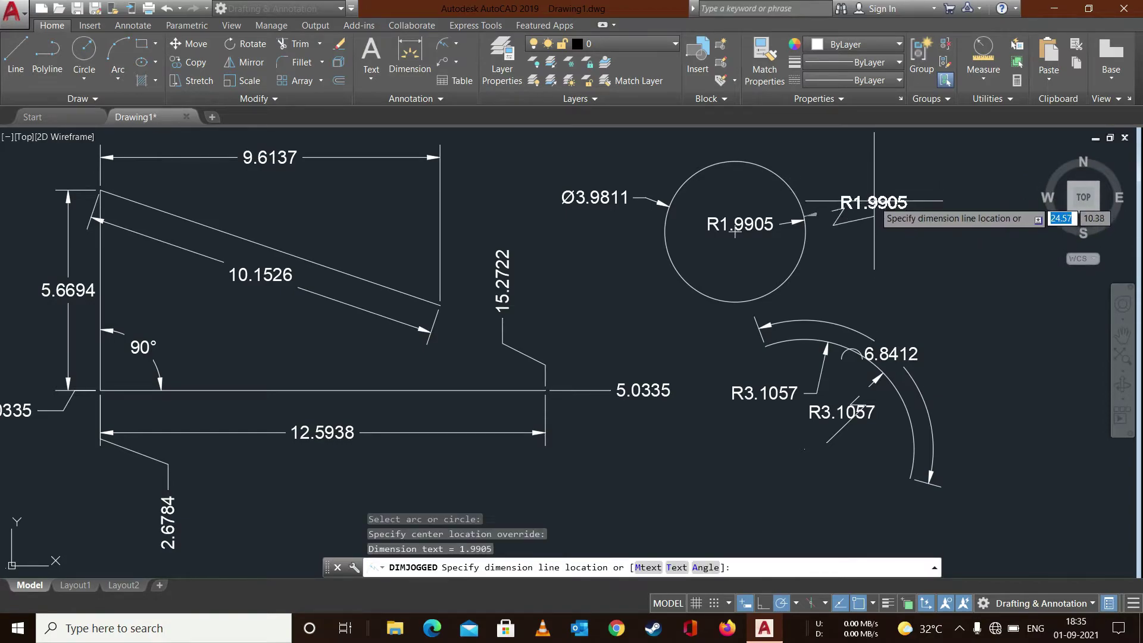
click(842, 196)
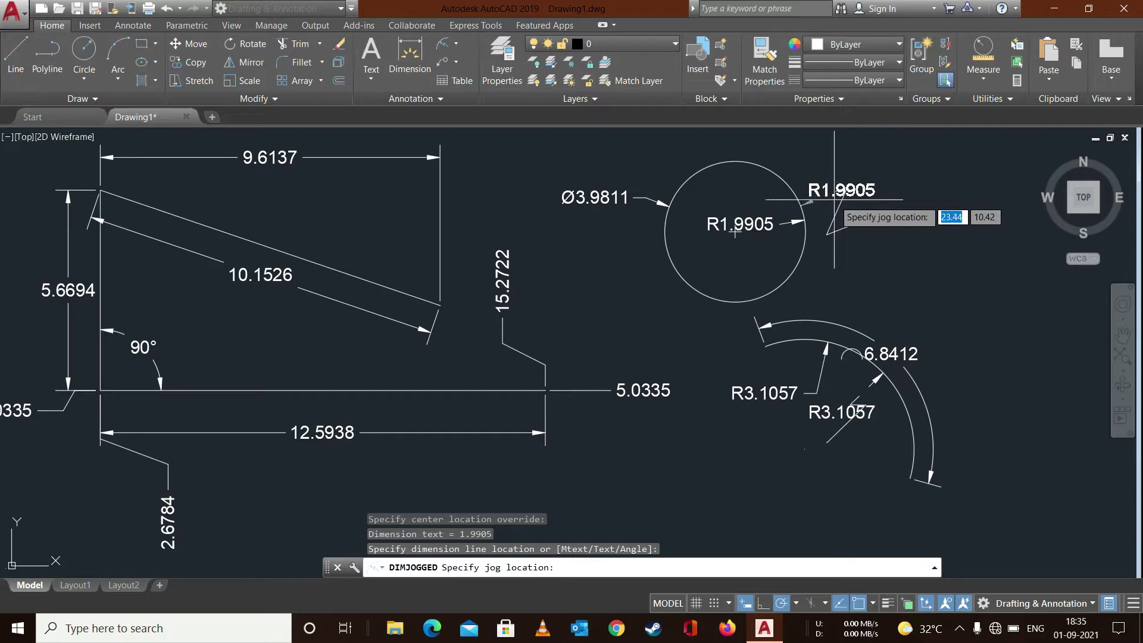
click(829, 230)
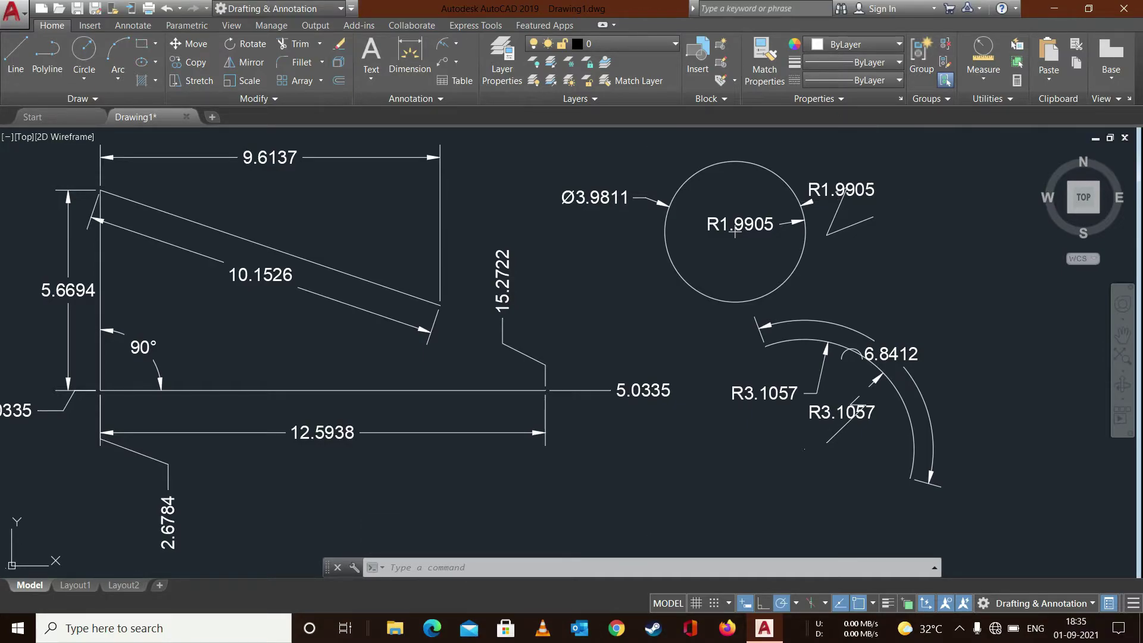
click(456, 43)
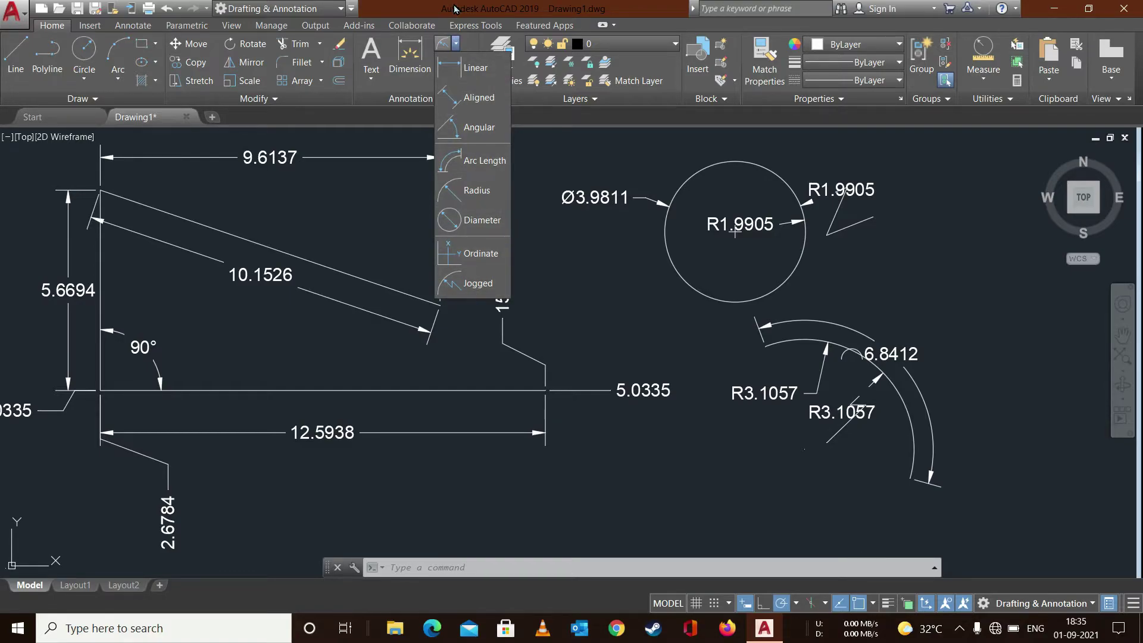
click(587, 258)
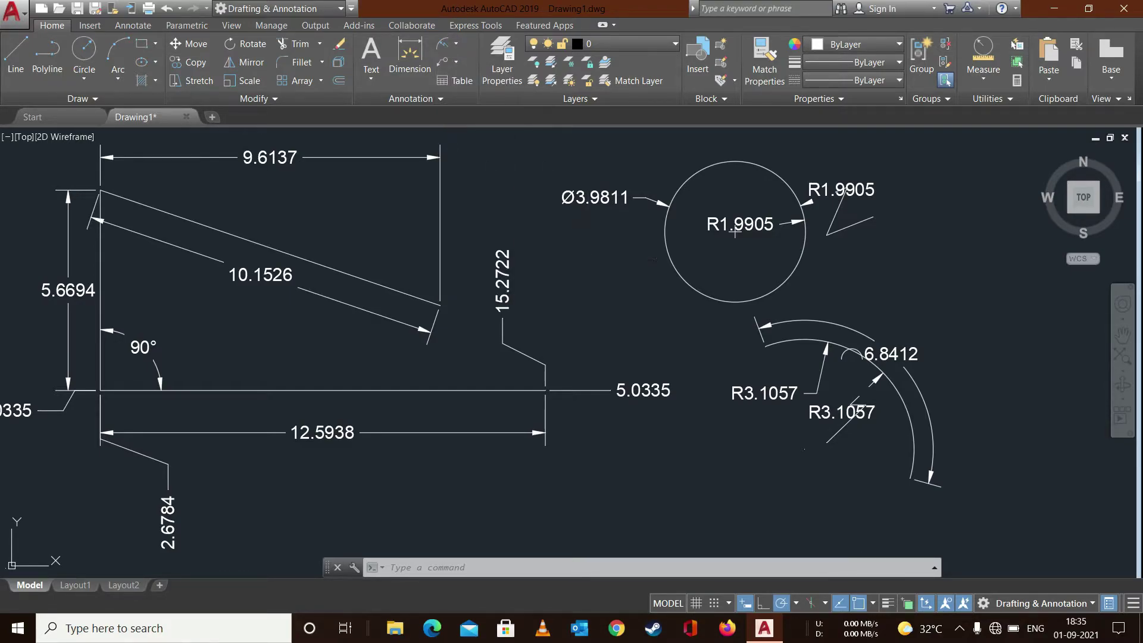
key(Escape)
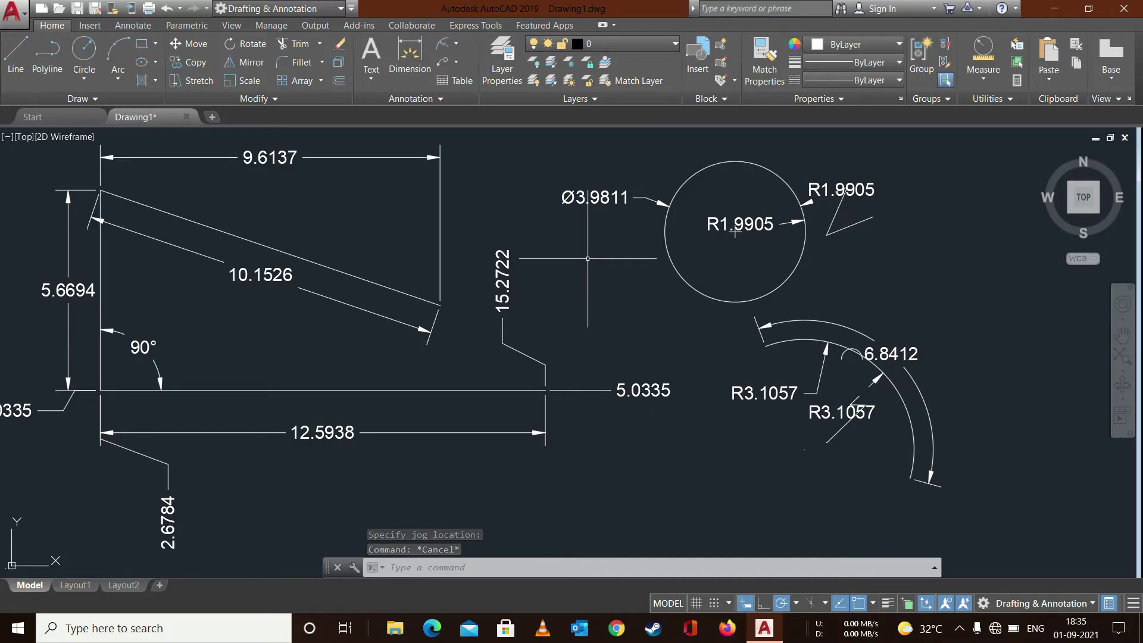
text(dist)
key(Return)
key(Escape)
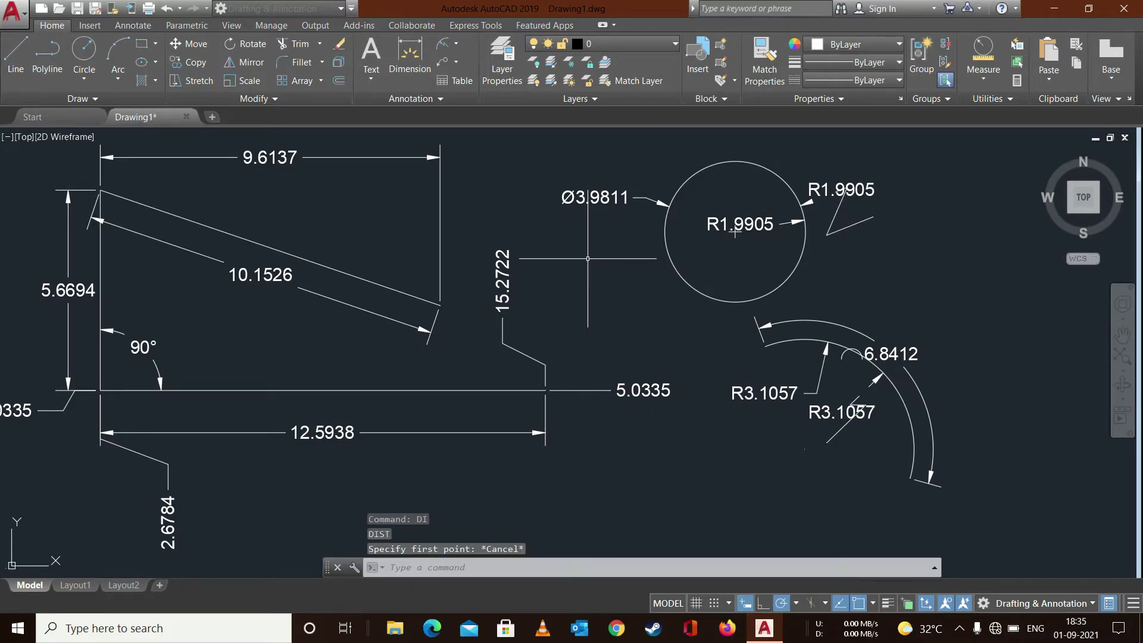
text(m)
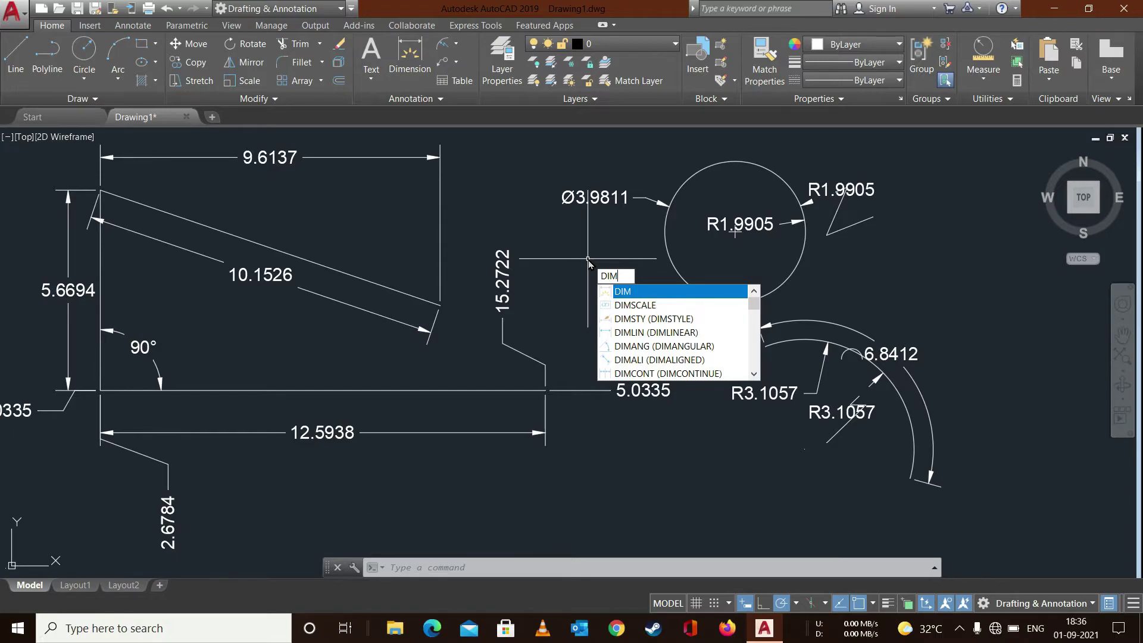
key(Escape)
key(Escape)
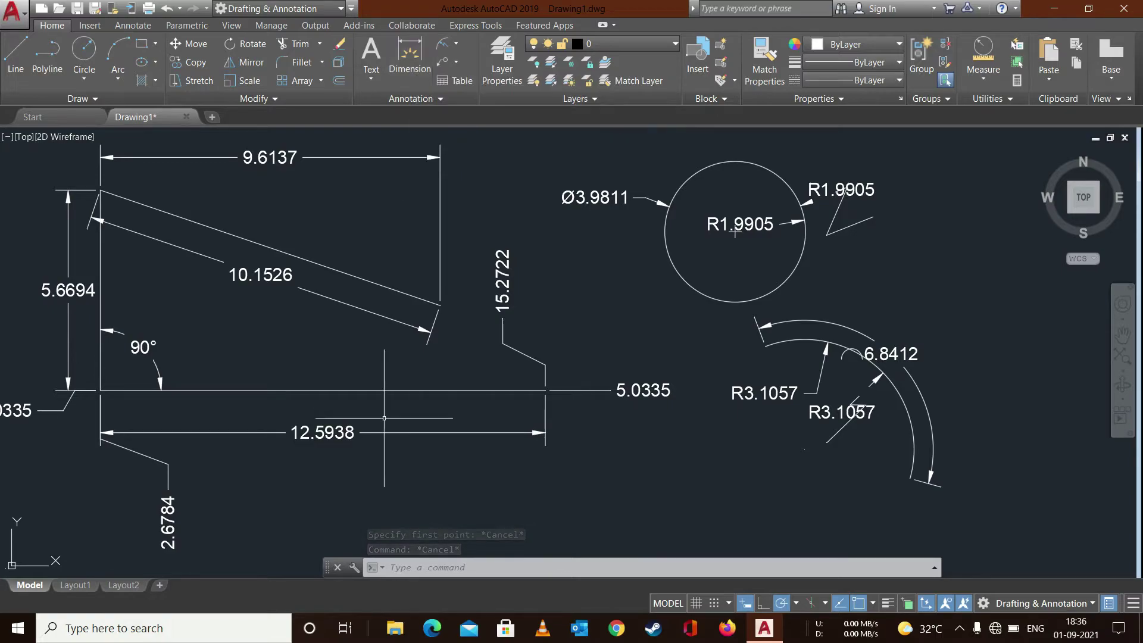
- Erase the 12.5938 linear, 2.6784 ordinate and stray left-edge dimensions
key(Escape)
click(341, 432)
key(Delete)
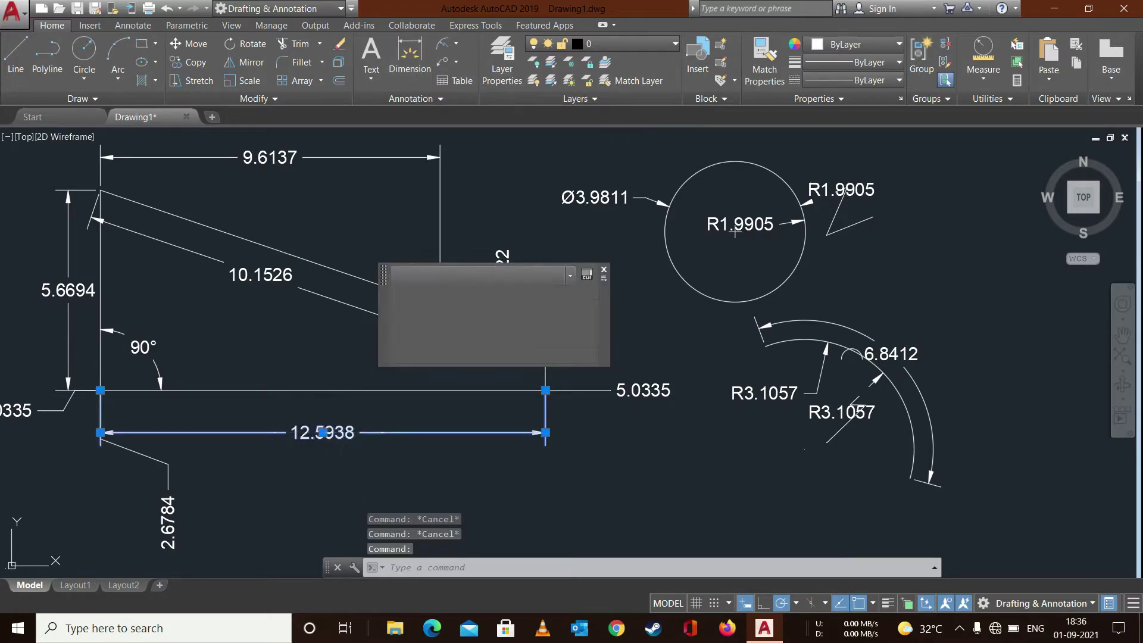
click(169, 512)
key(Delete)
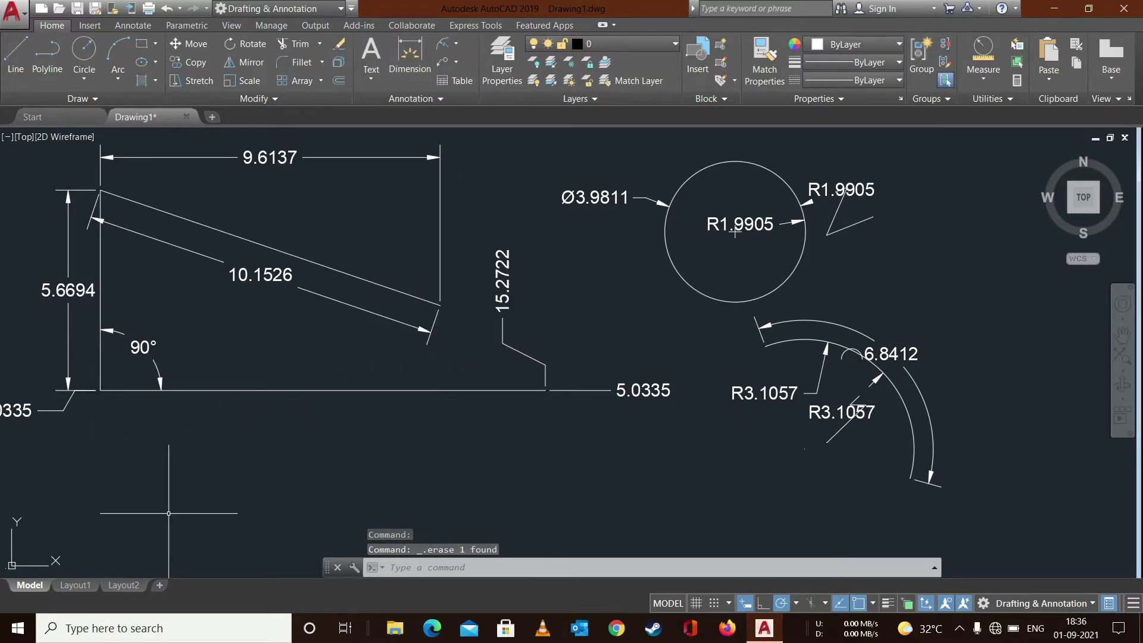
click(15, 410)
key(Delete)
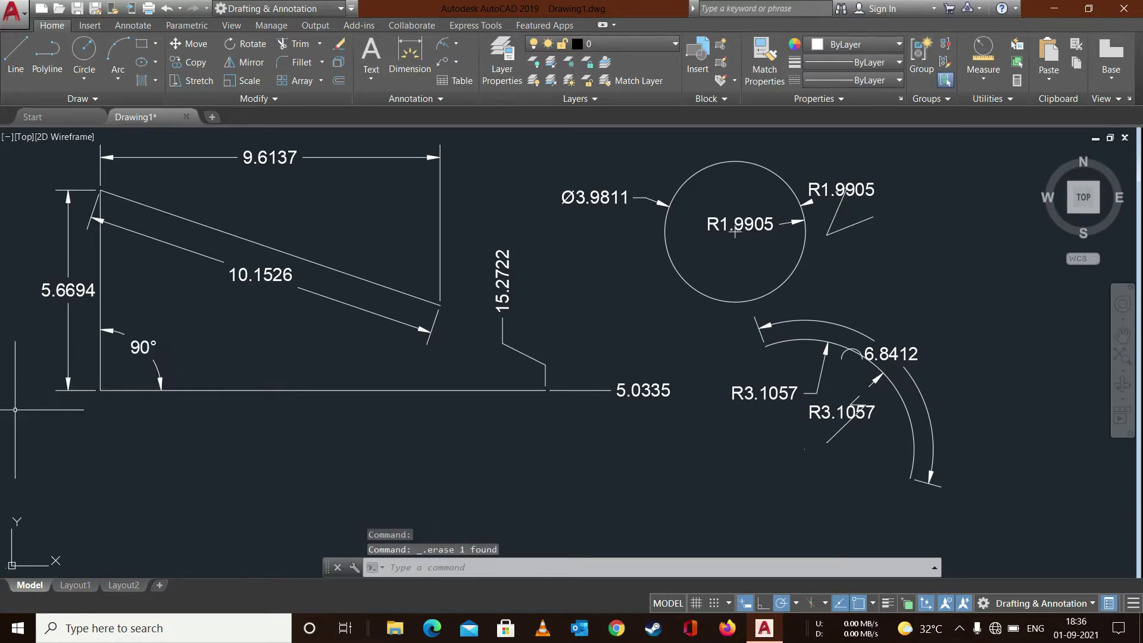
- Erase the triangle's 5.6694 height dimension and its 90° angle dimension
click(82, 284)
mouse_move(68, 290)
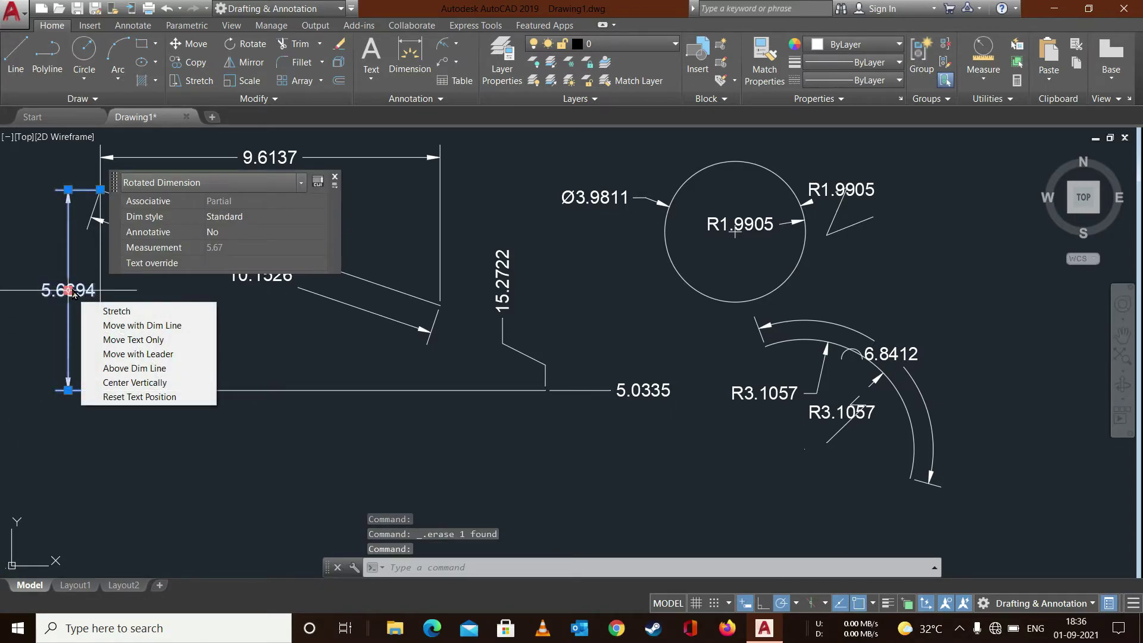
key(Escape)
click(74, 301)
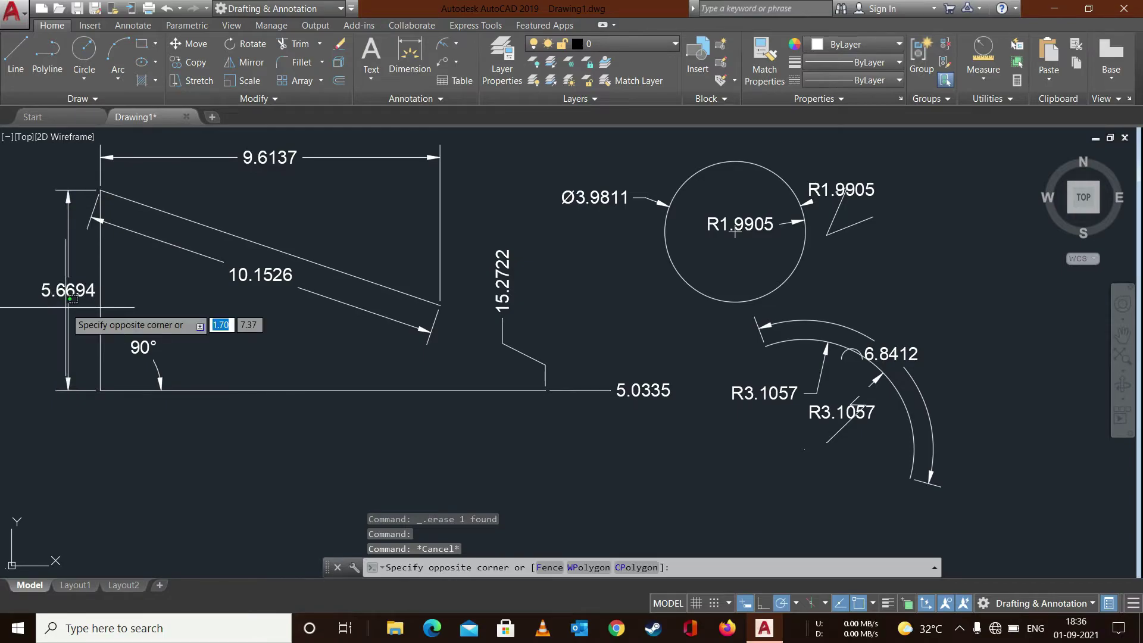
click(67, 313)
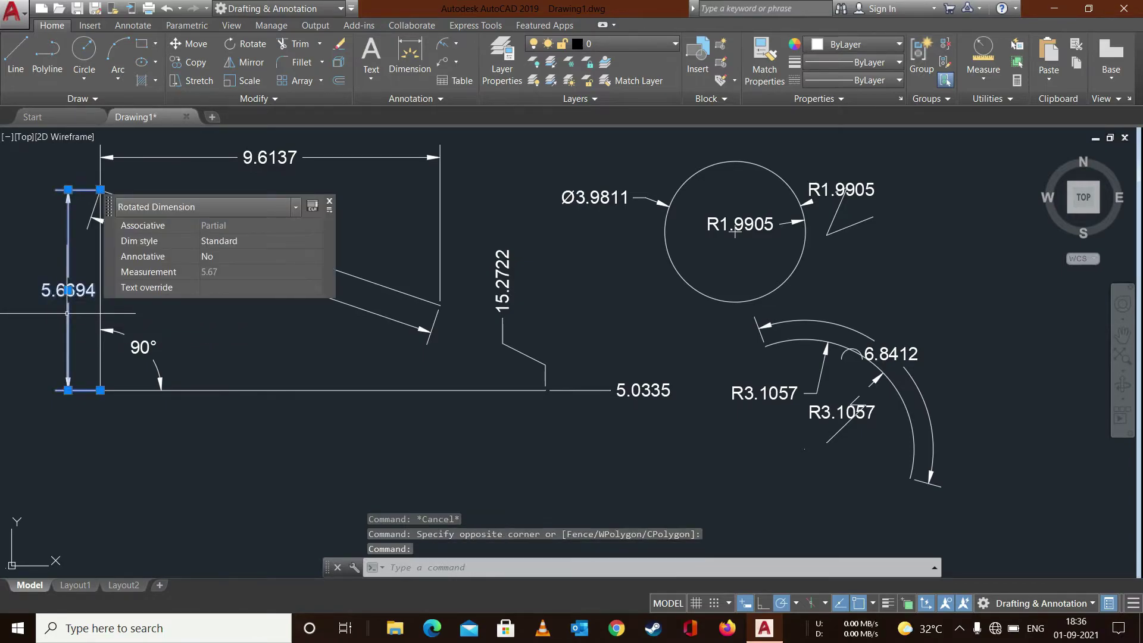
key(Delete)
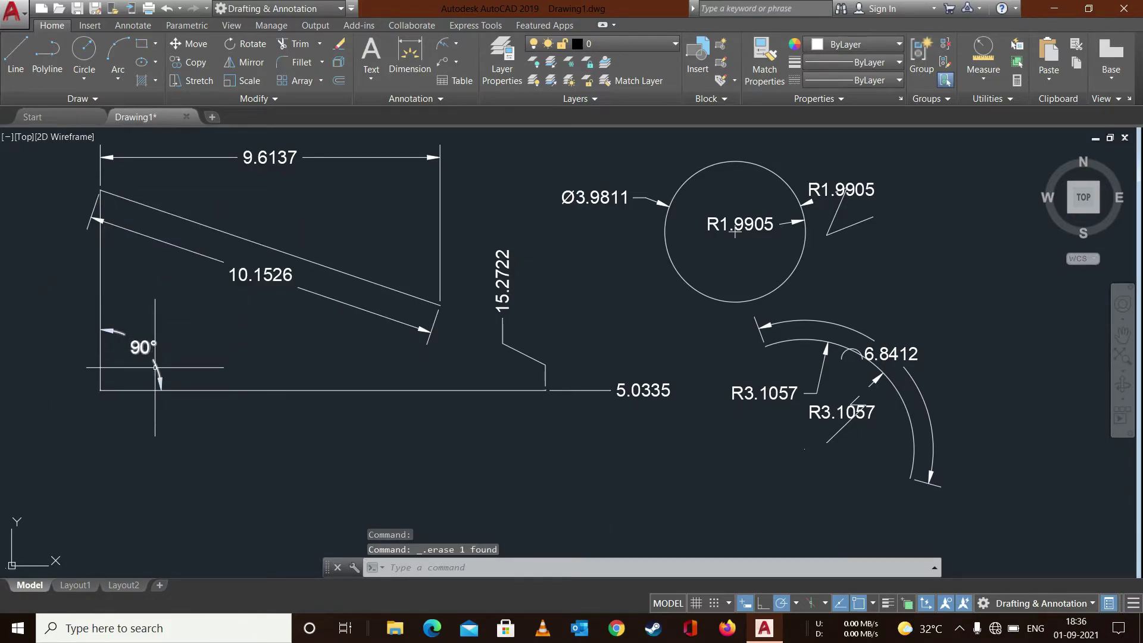
click(156, 367)
key(Delete)
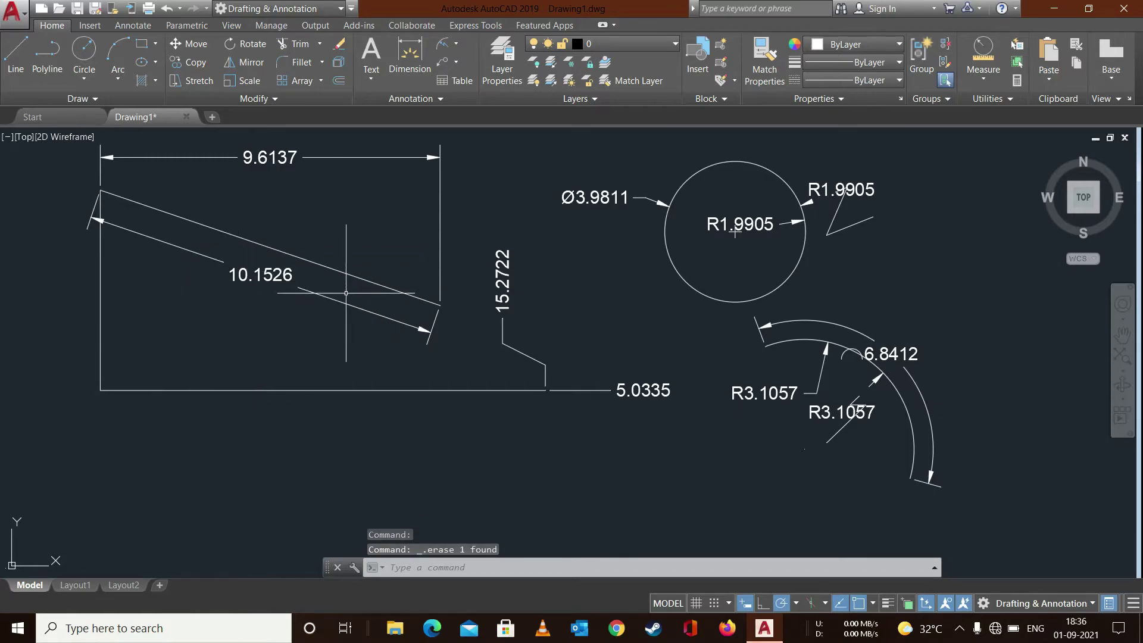
- Erase the 10.1526 aligned, 9.6137 width, and both inner and jogged R1.9905 dimensions
click(343, 300)
key(Delete)
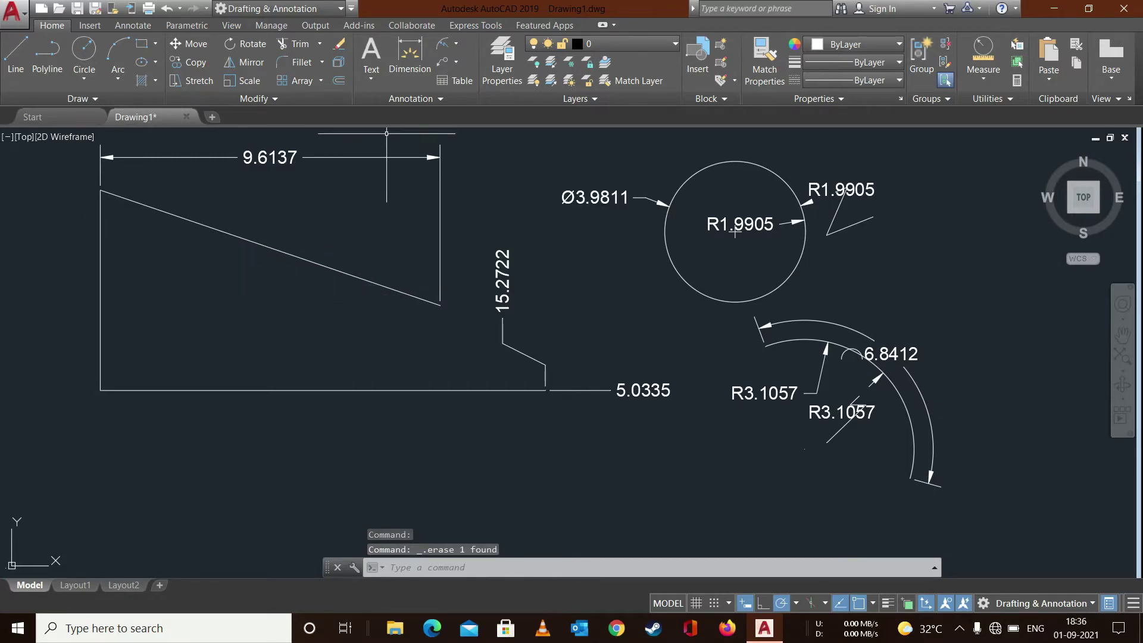
click(382, 156)
key(Delete)
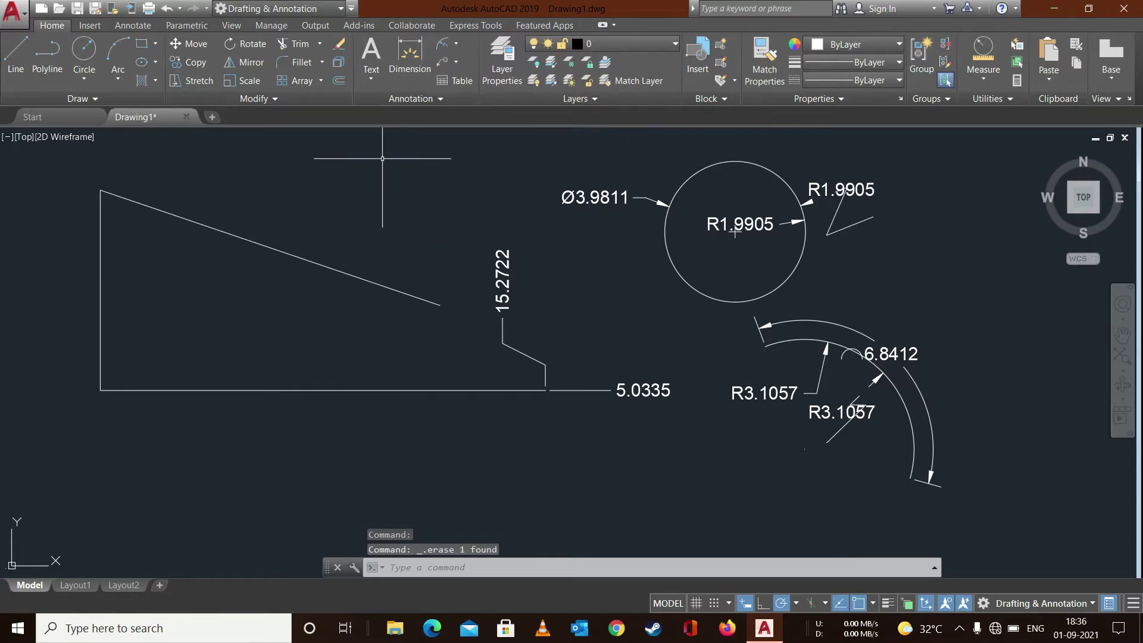
click(723, 225)
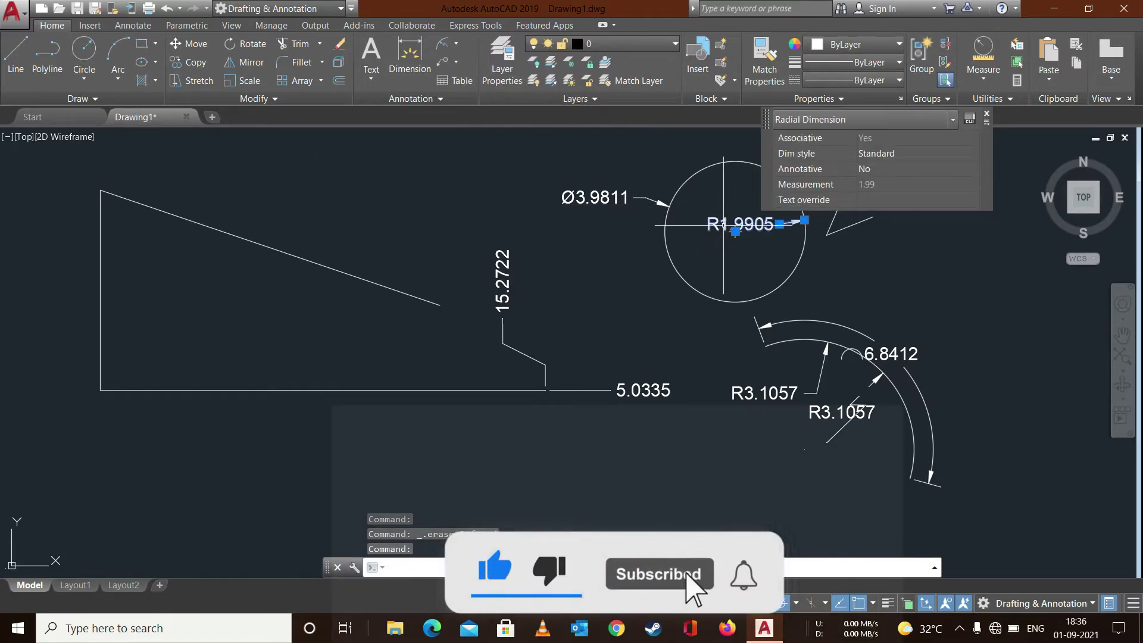
key(Escape)
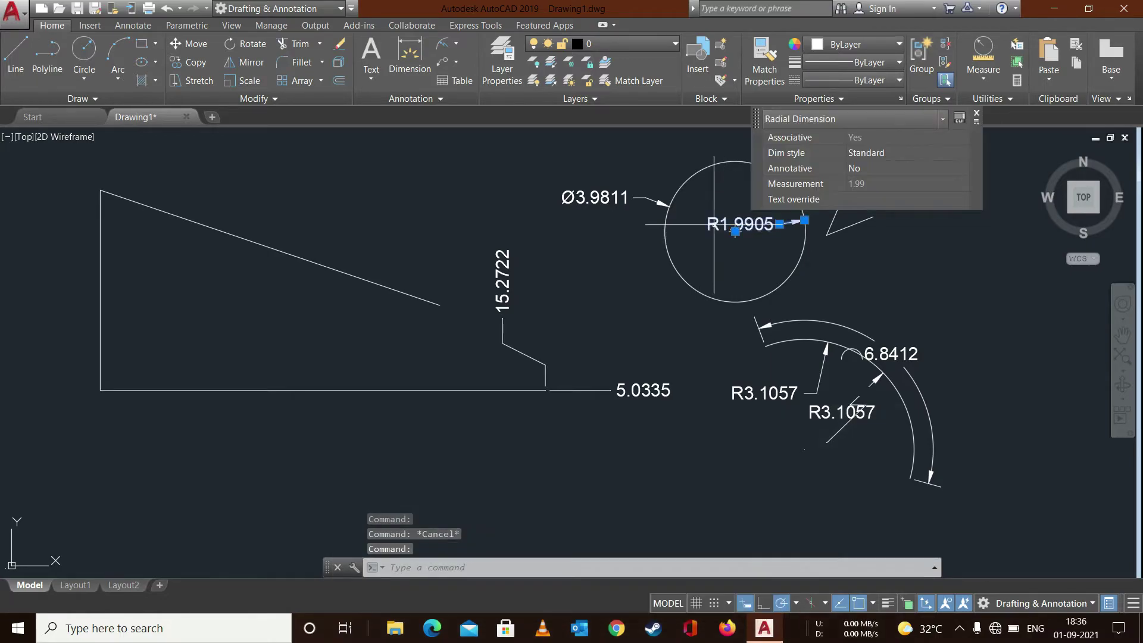
key(Delete)
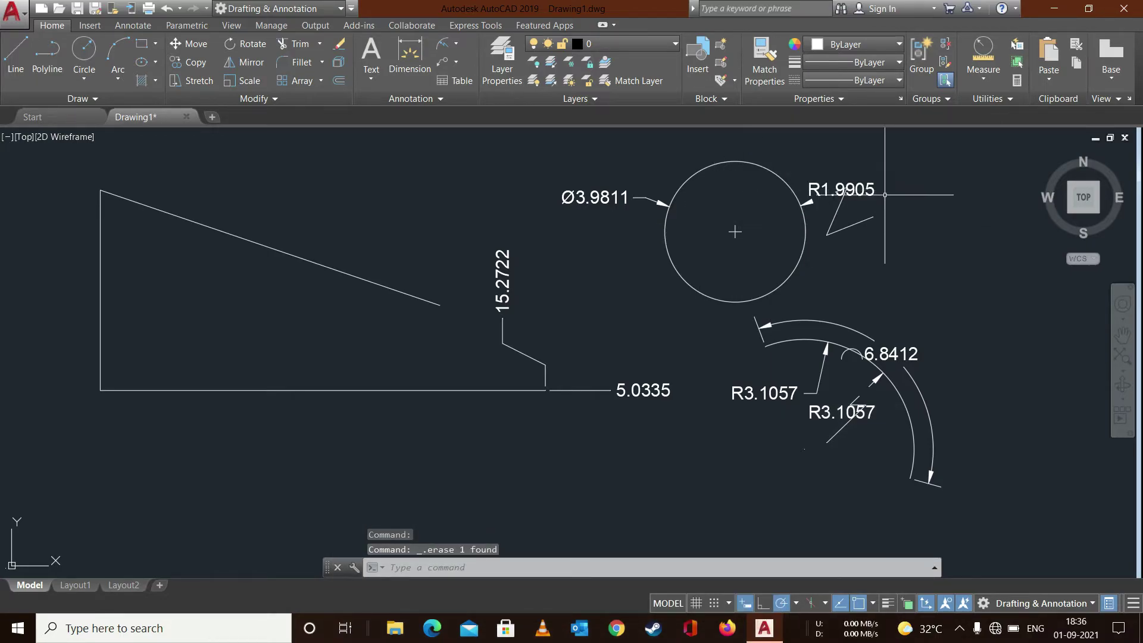
click(856, 224)
key(Delete)
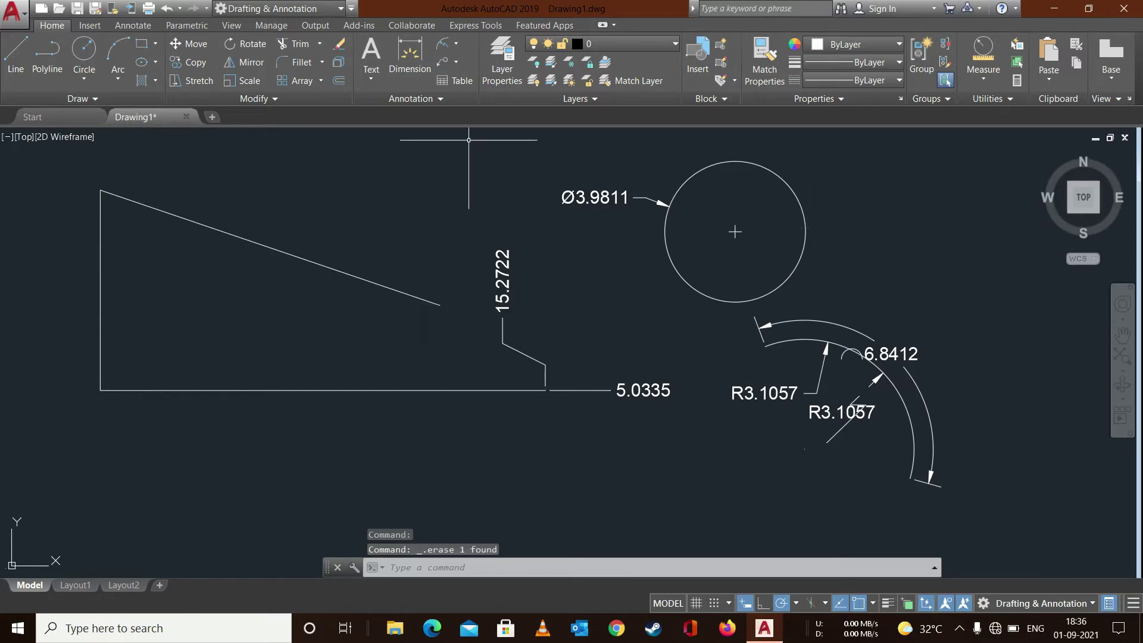
- With DIM, dimension the triangle's base twice as 12.5938, one below the other
click(416, 72)
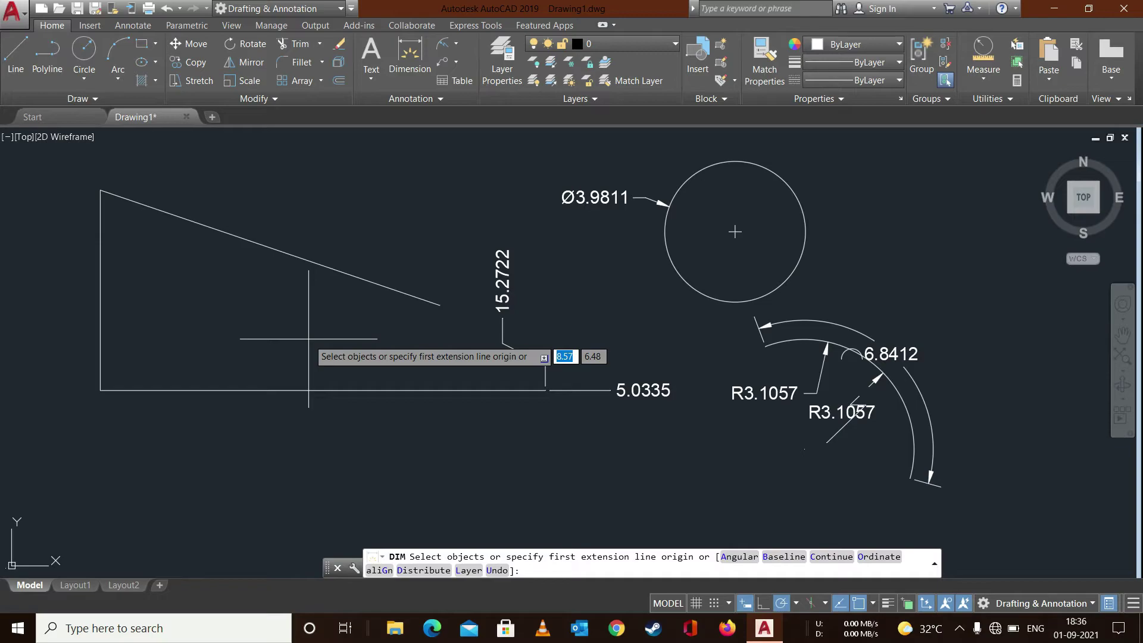
key(Return)
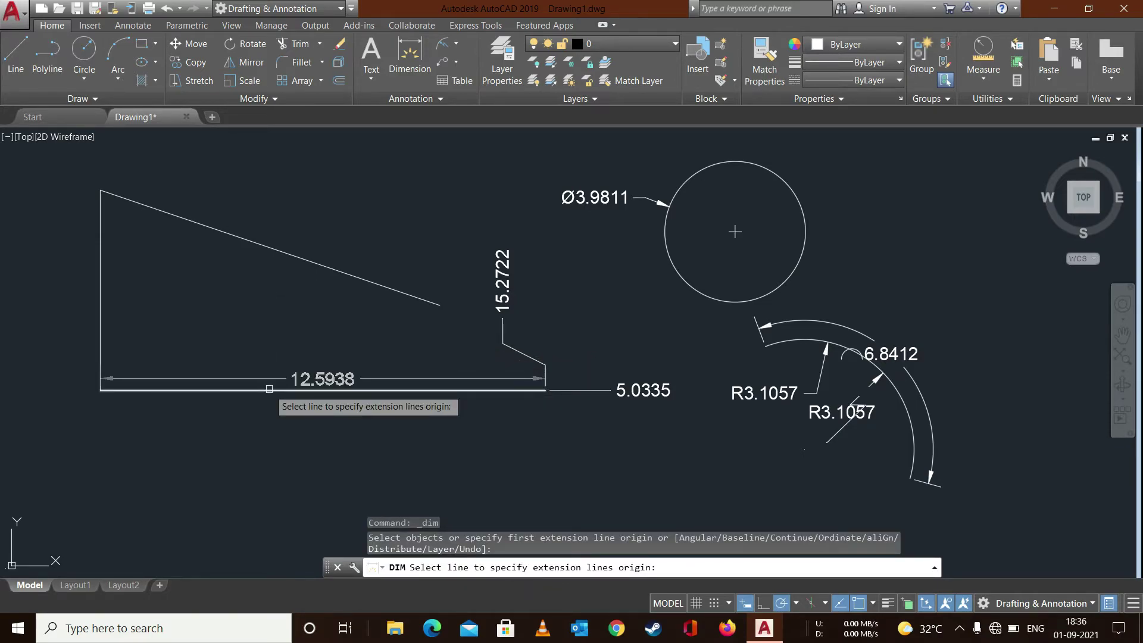
click(269, 389)
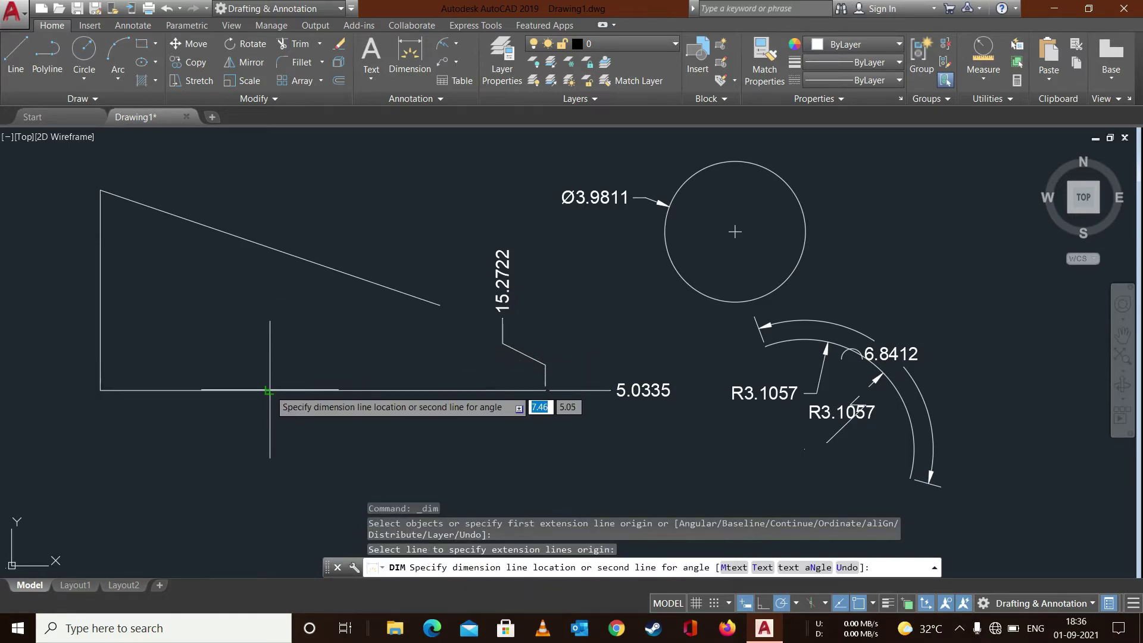
click(271, 430)
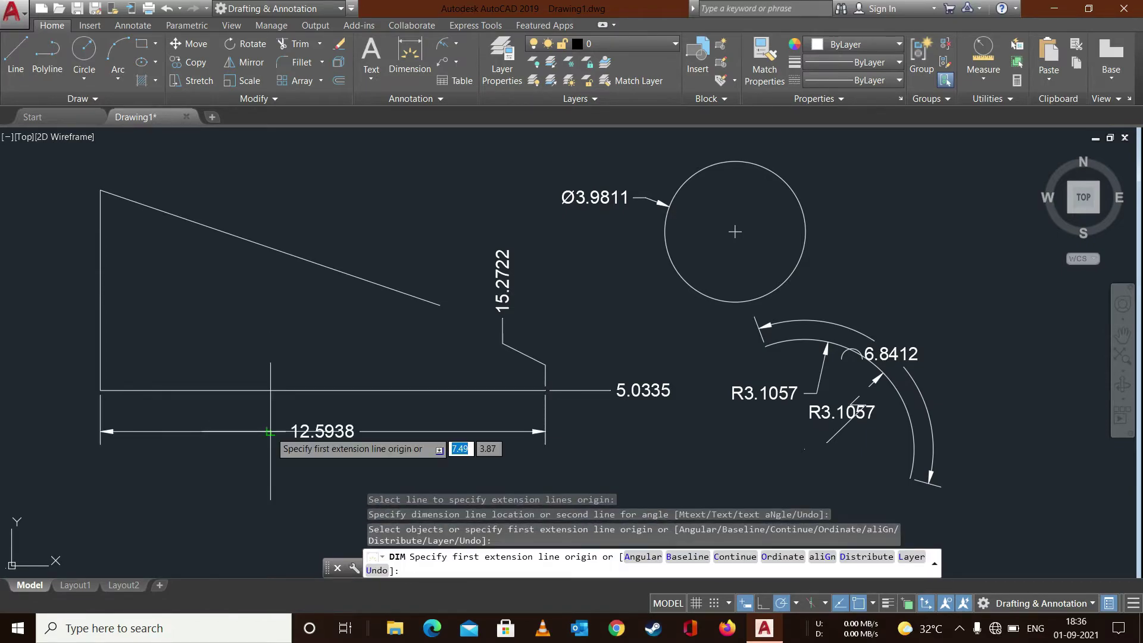
click(100, 390)
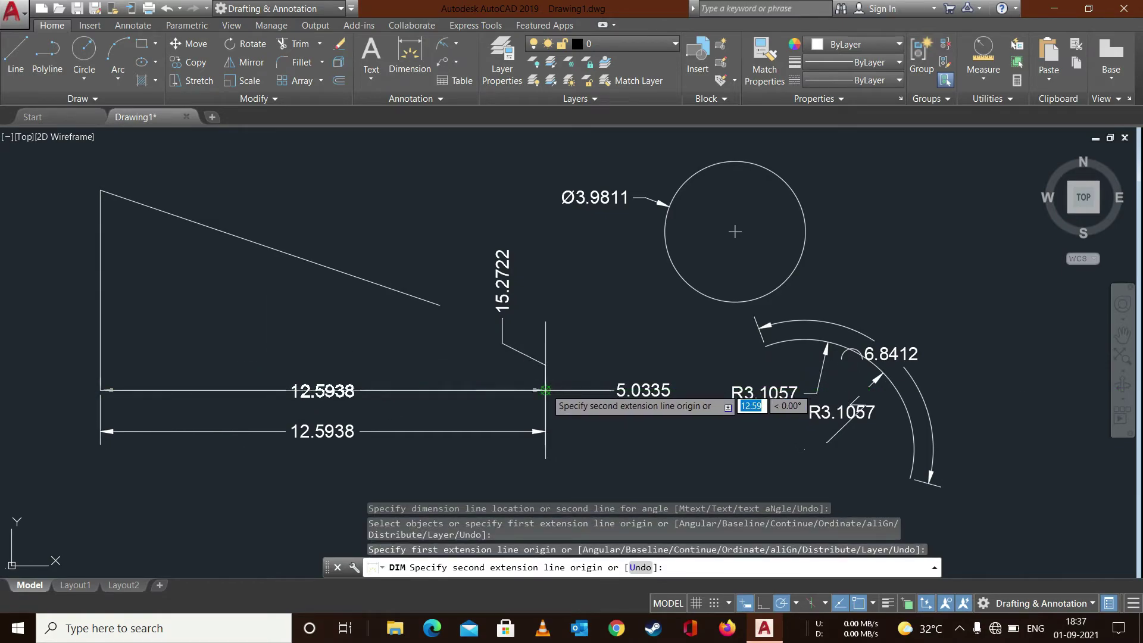
click(545, 390)
click(545, 472)
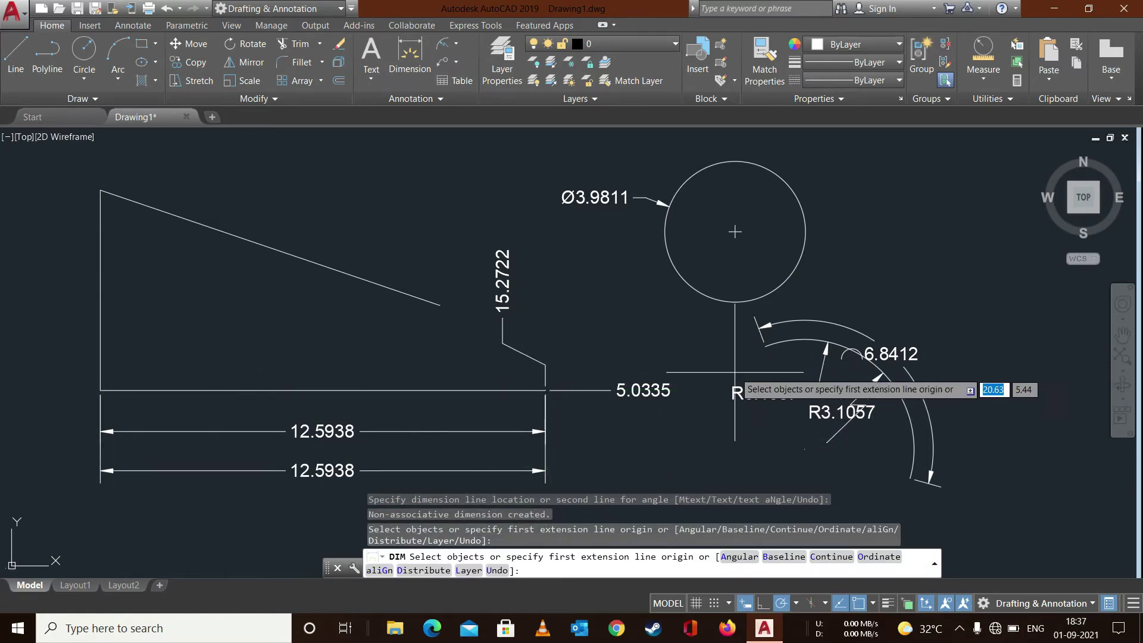
- Add the 10.1526 aligned hypotenuse, 3.2478 vertical rise and 5.6694 left height dimensions
click(100, 189)
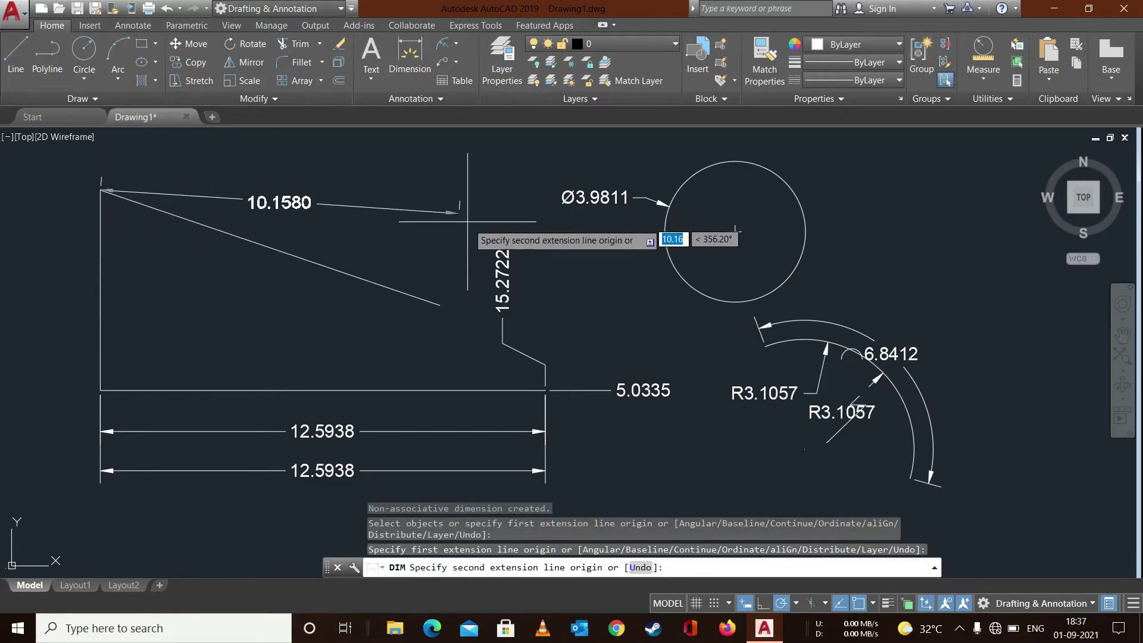
click(441, 305)
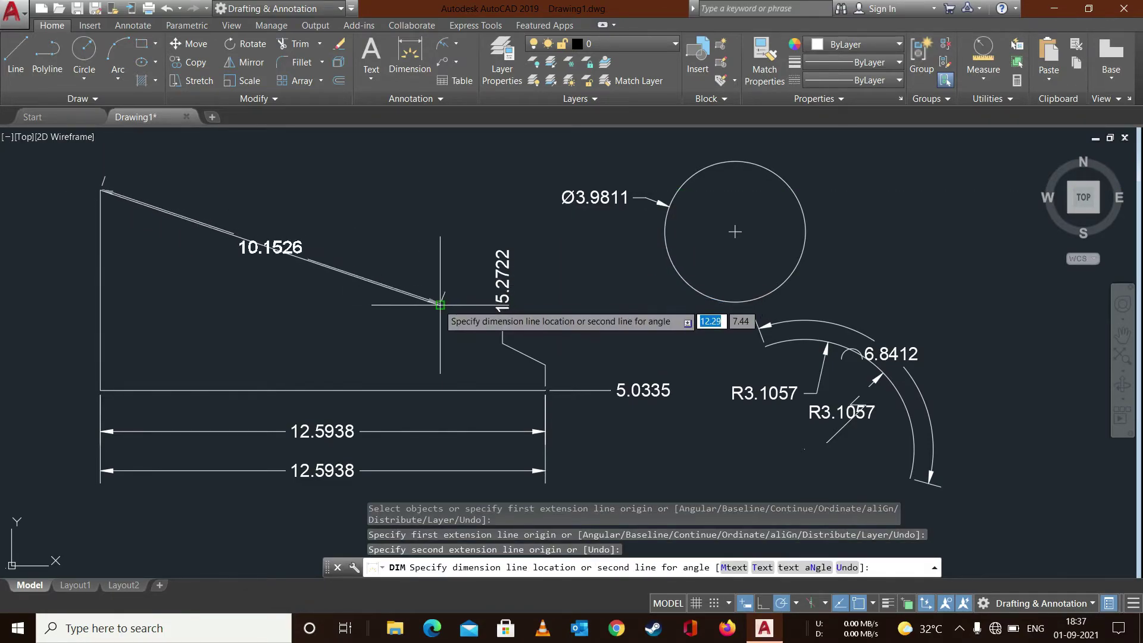
click(430, 327)
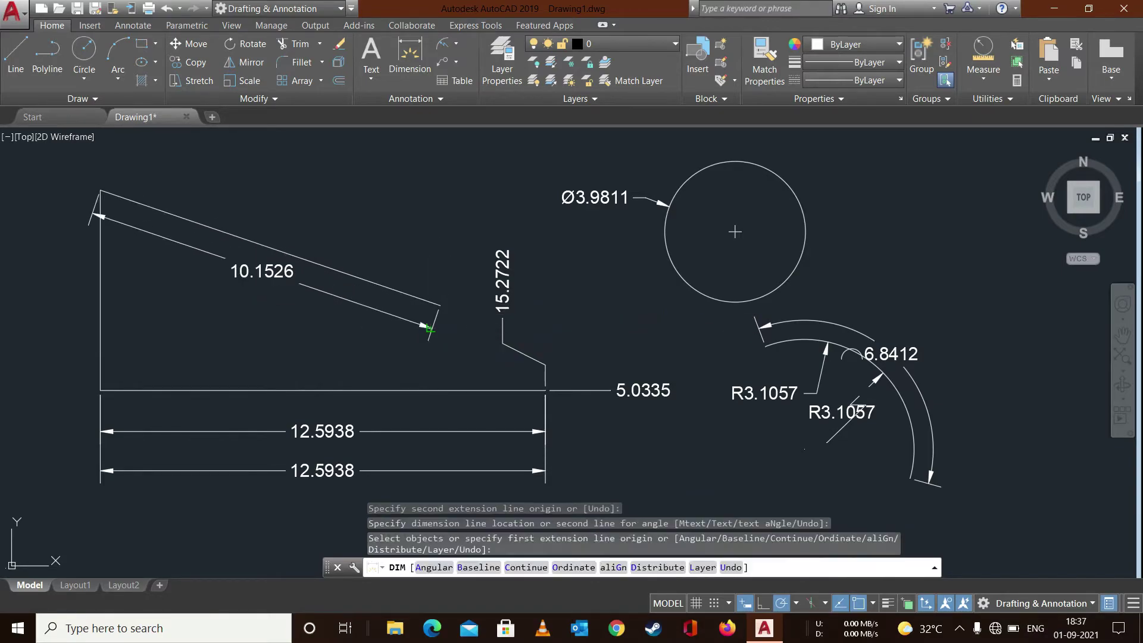
click(436, 306)
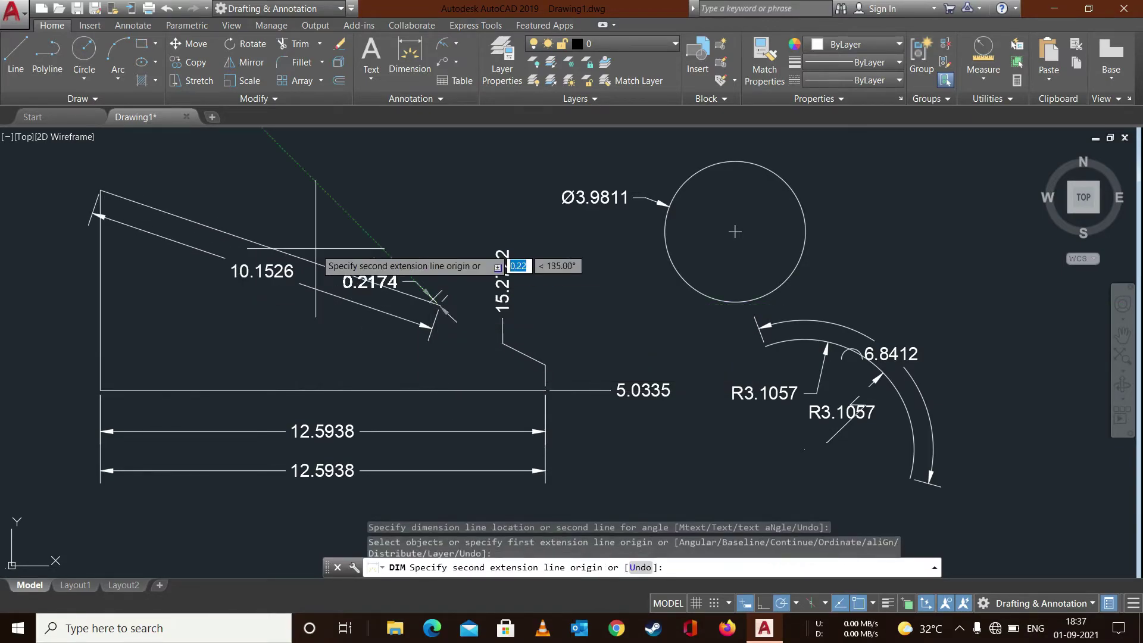
click(101, 192)
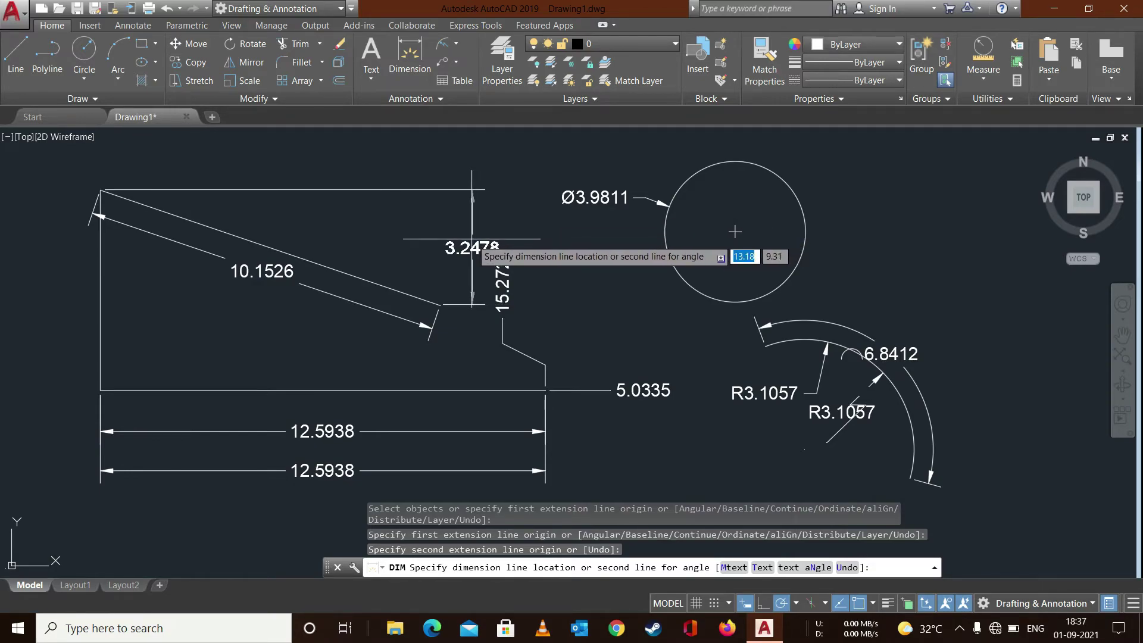
click(472, 238)
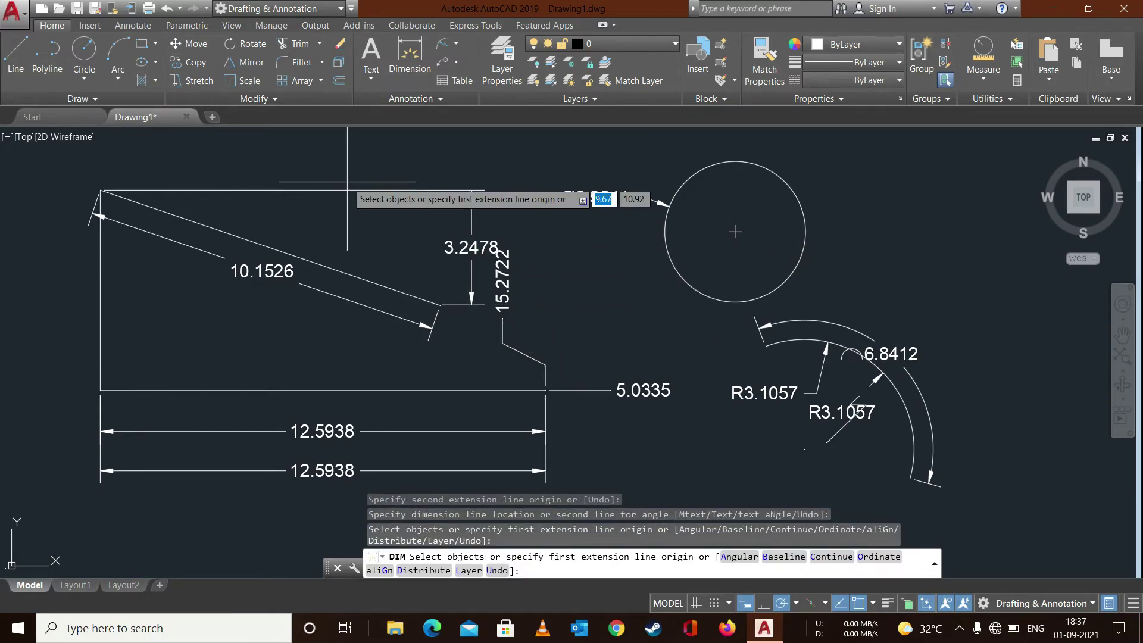
click(100, 189)
click(100, 390)
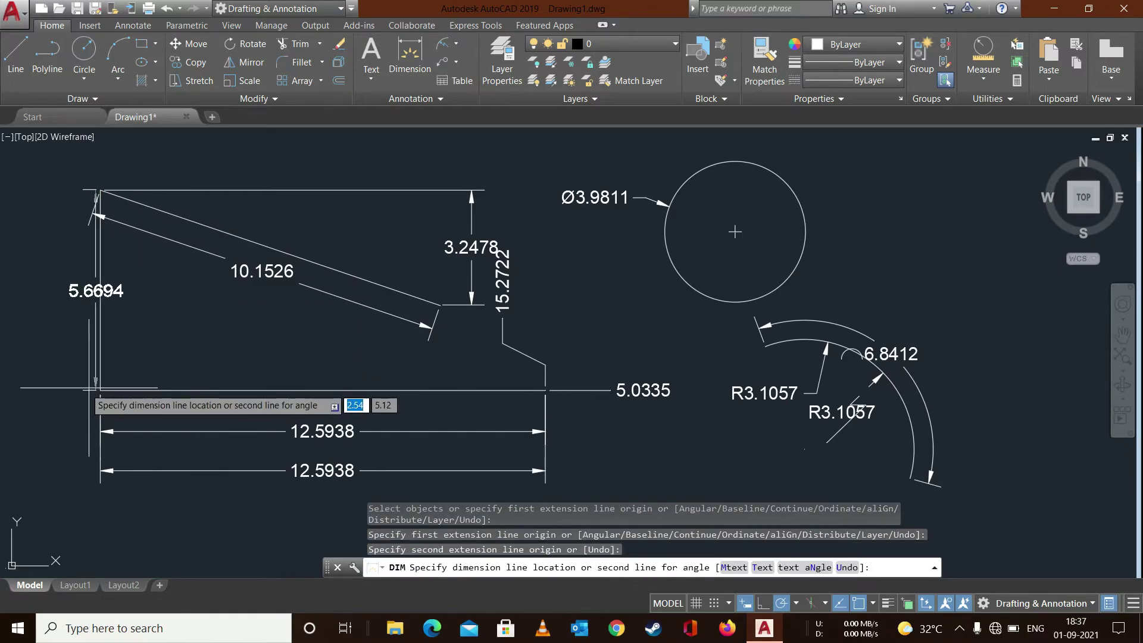
click(63, 389)
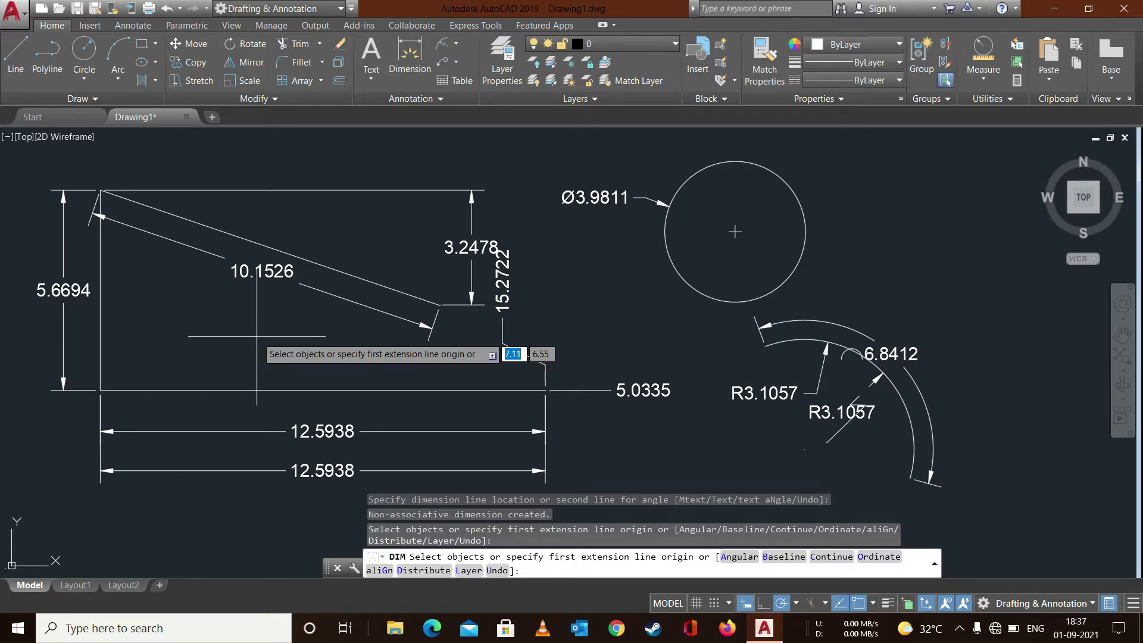
- Add an R1.9905 radius dimension at the circle's upper right
click(754, 162)
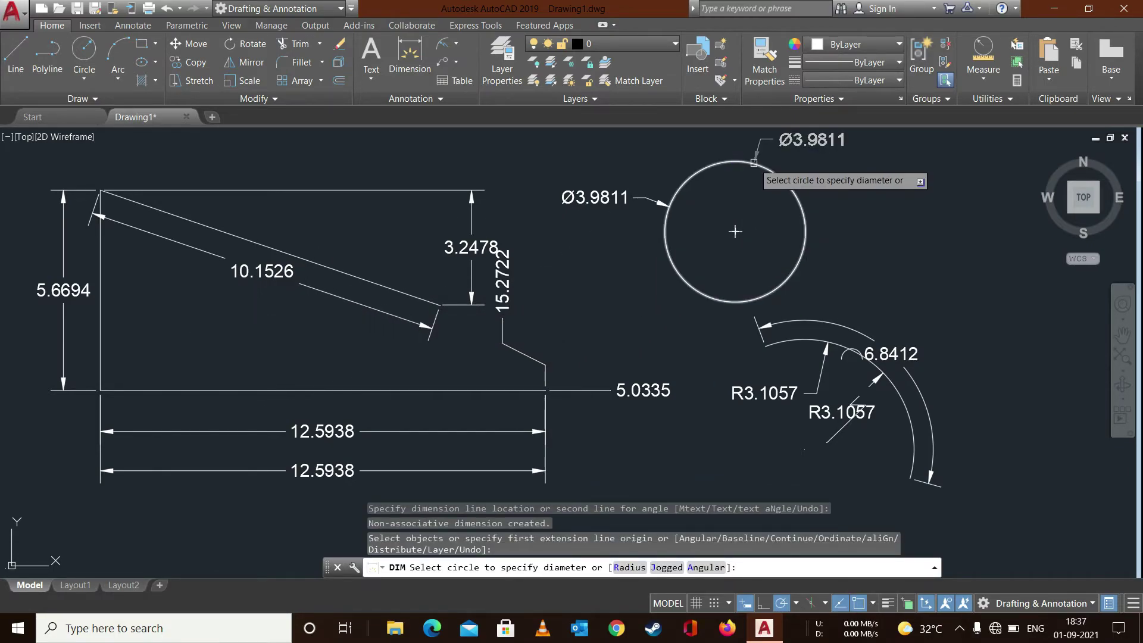
key(Escape)
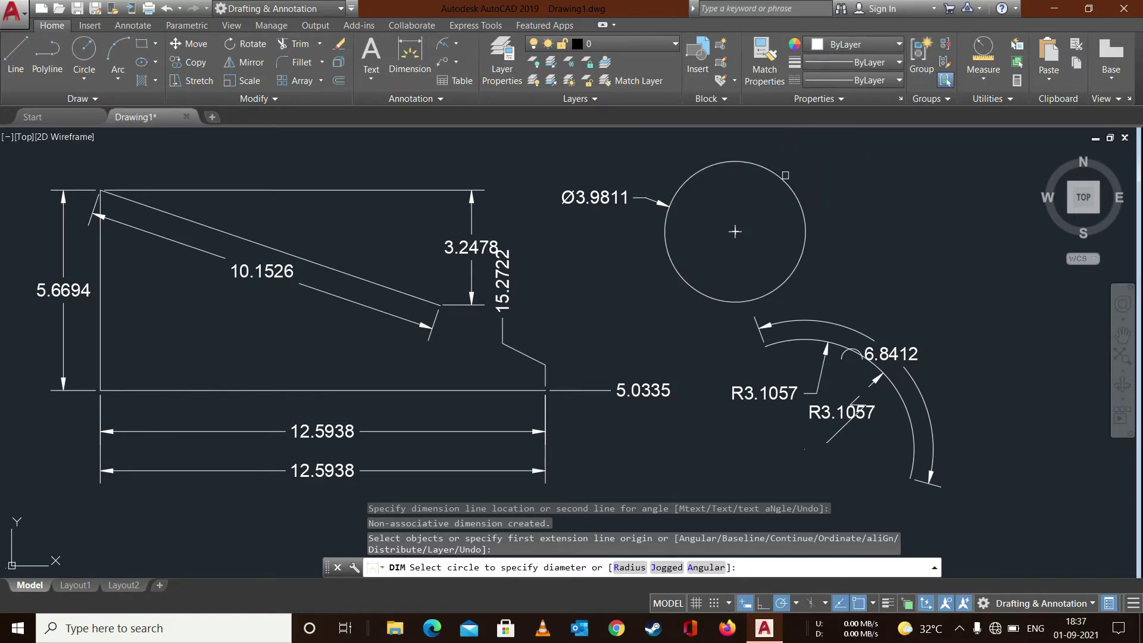
click(778, 172)
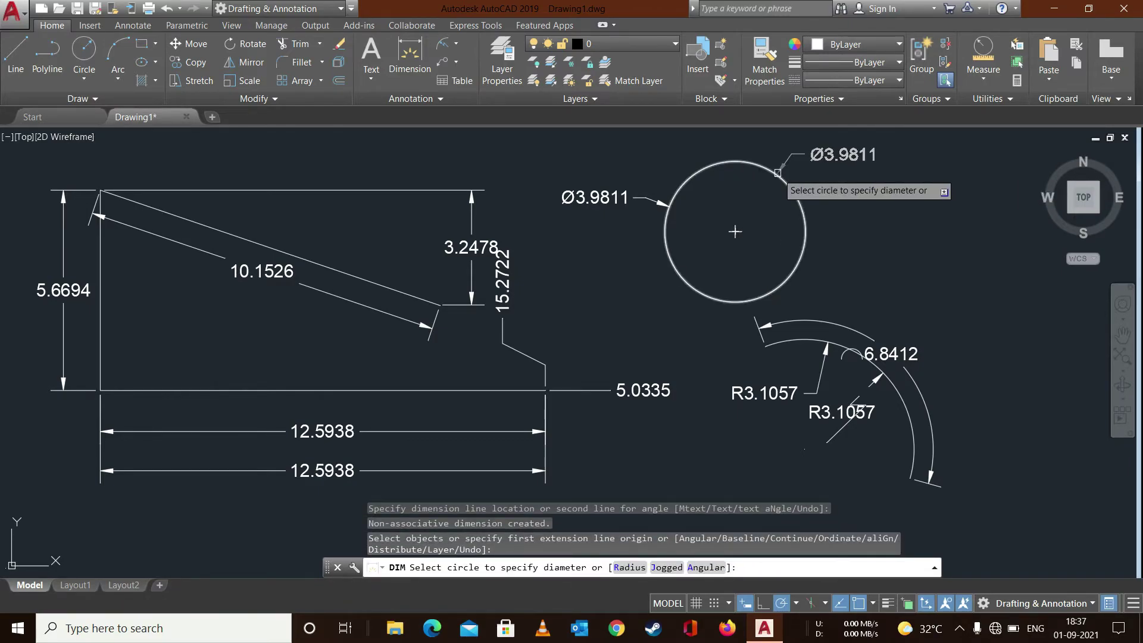
click(778, 172)
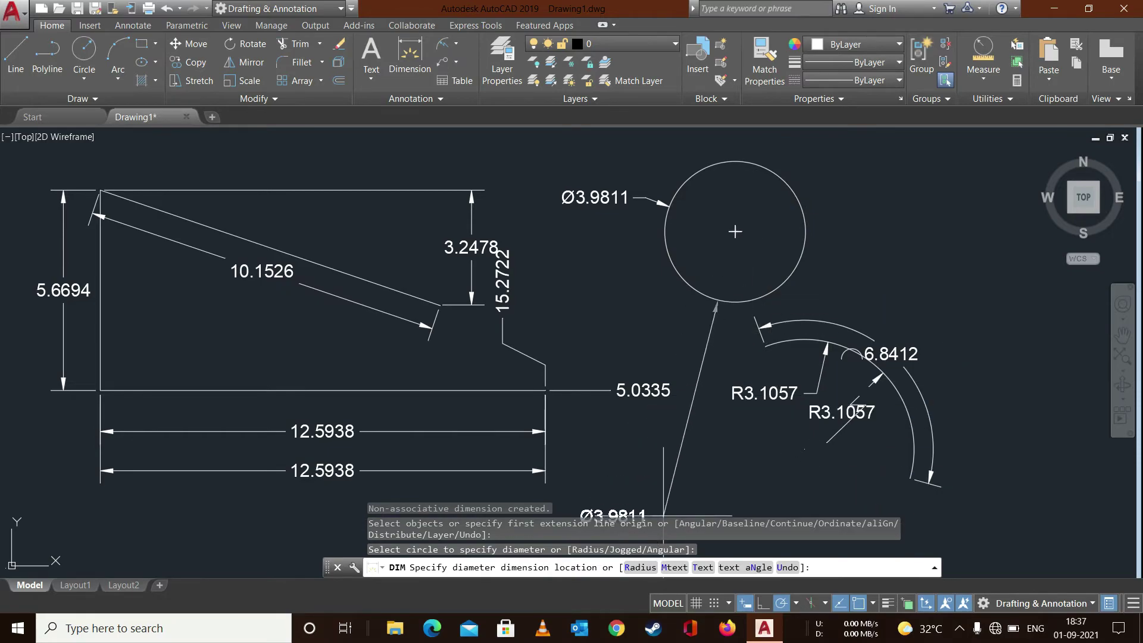
click(638, 567)
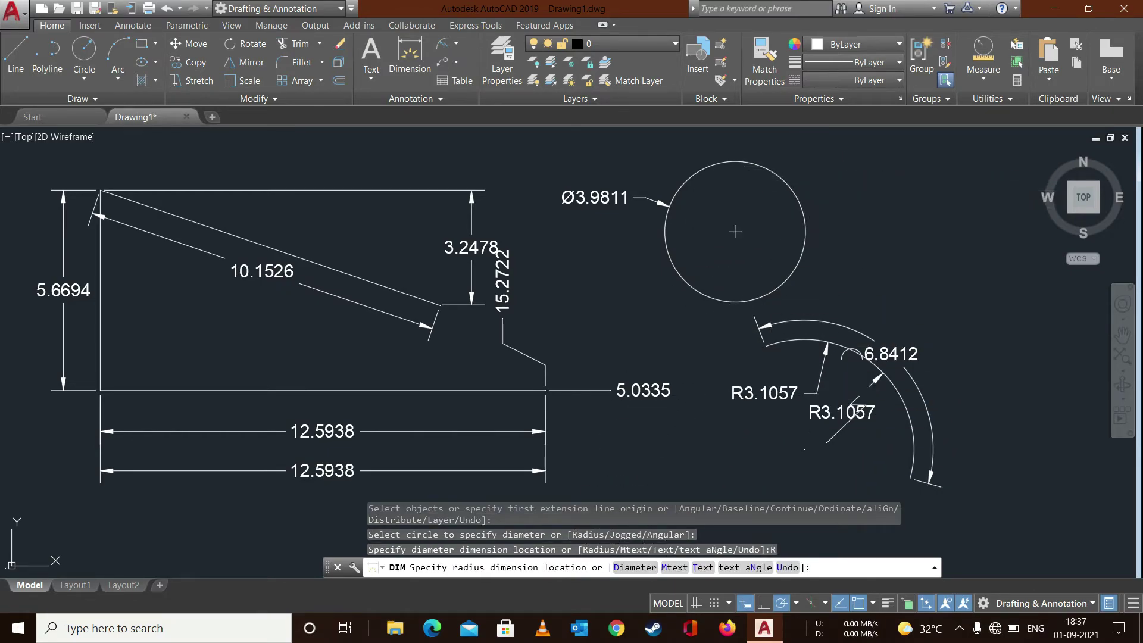
click(820, 177)
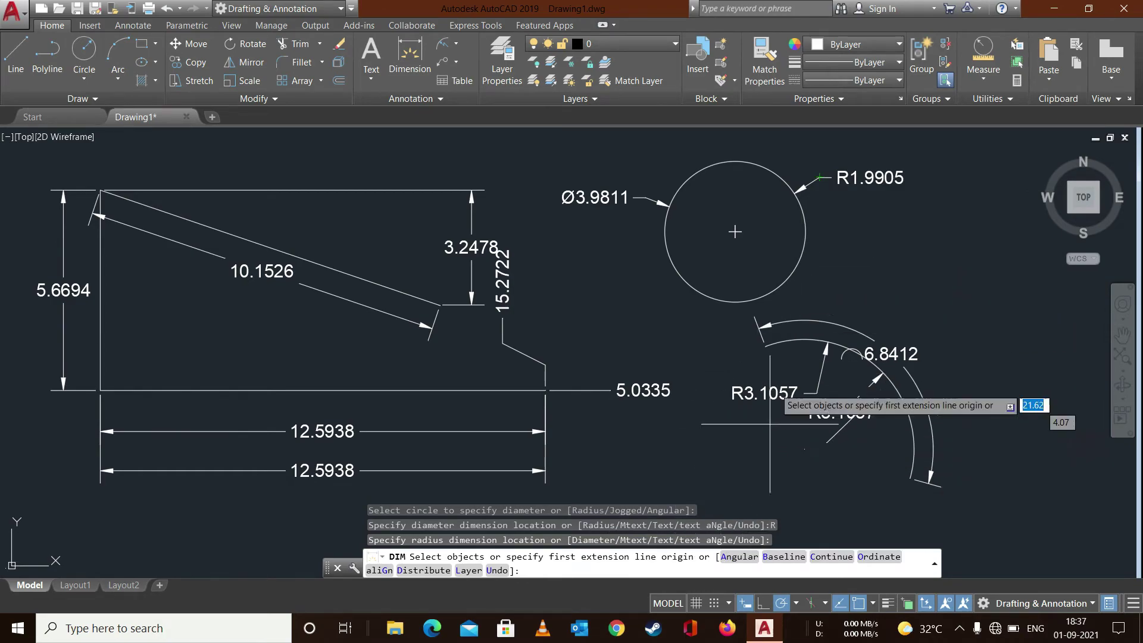
key(Return)
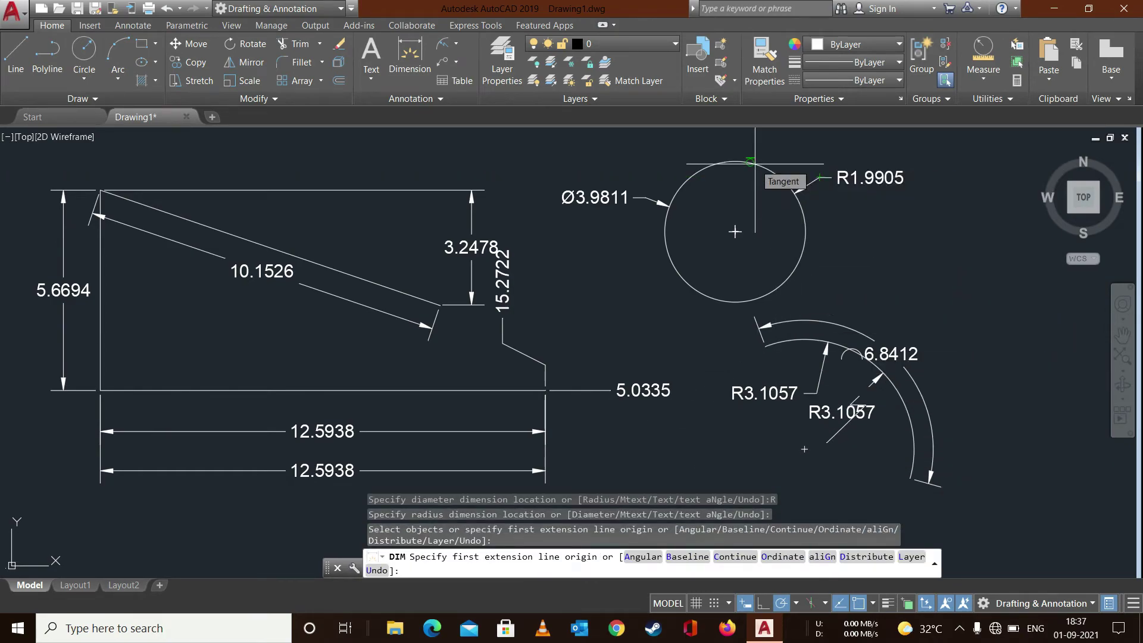
key(Return)
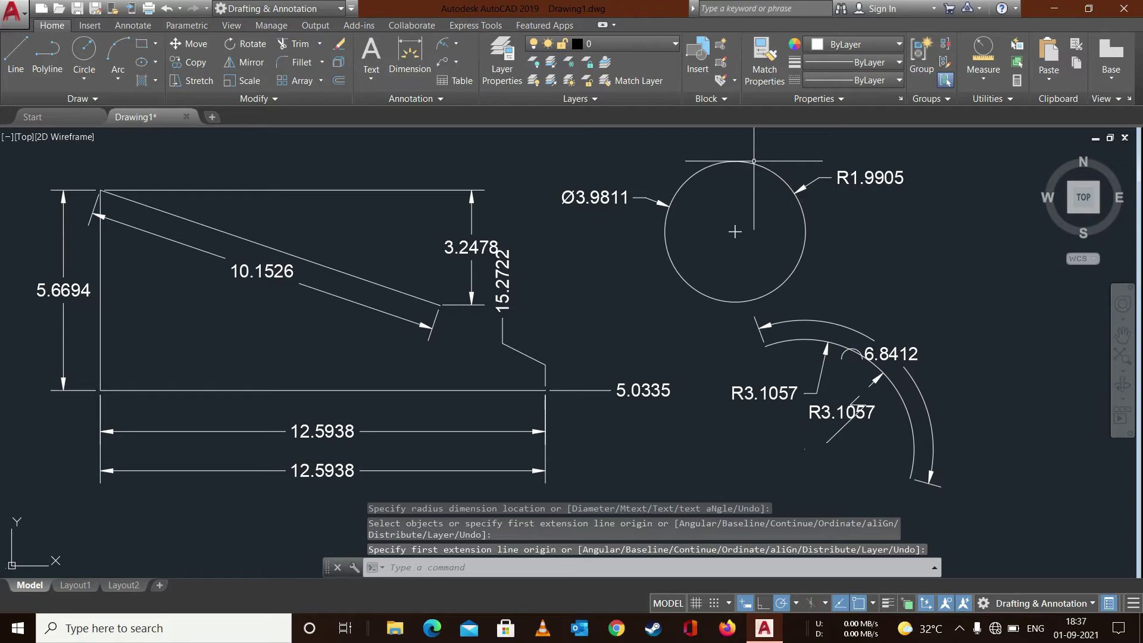
- Place a Ø3.9811 diameter dimension to the right of the circle
click(409, 54)
key(Return)
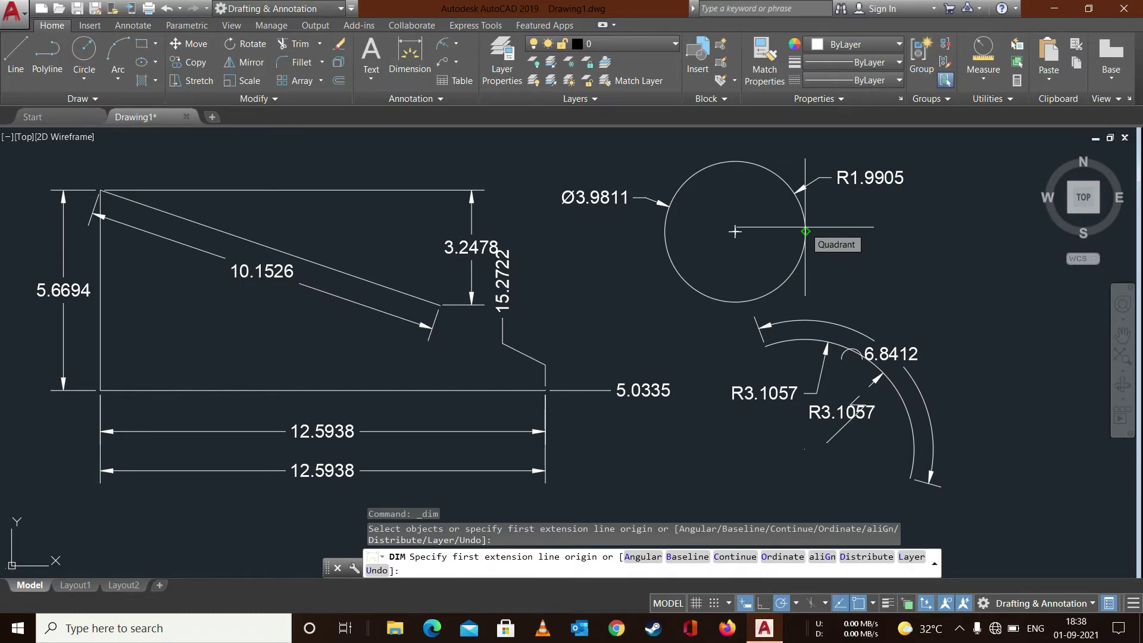
click(805, 231)
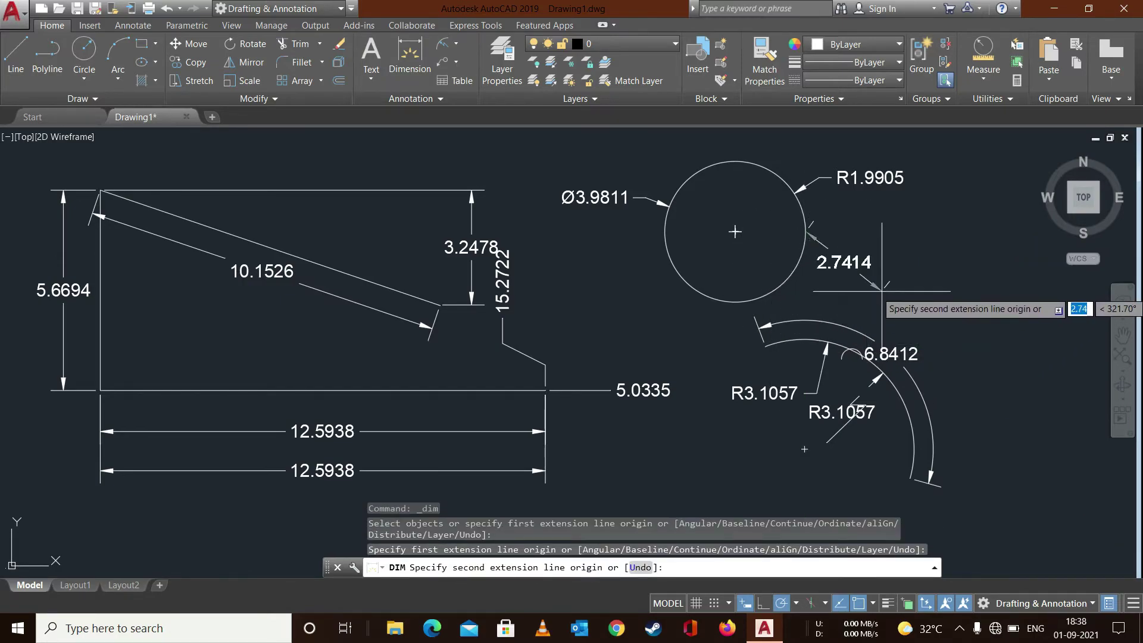
key(Escape)
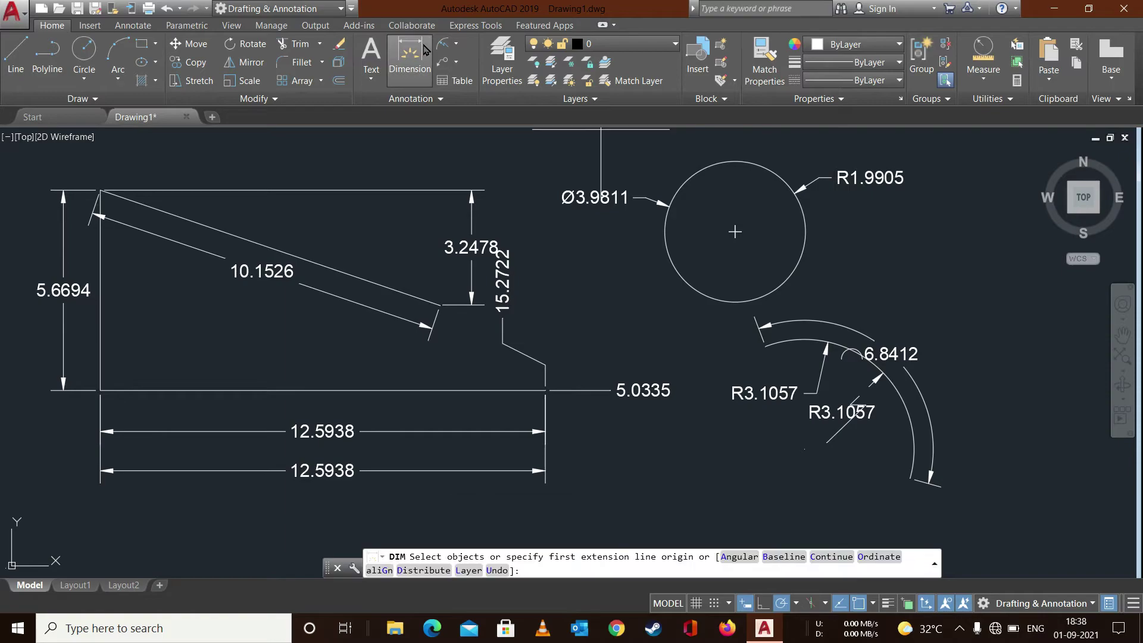
click(792, 277)
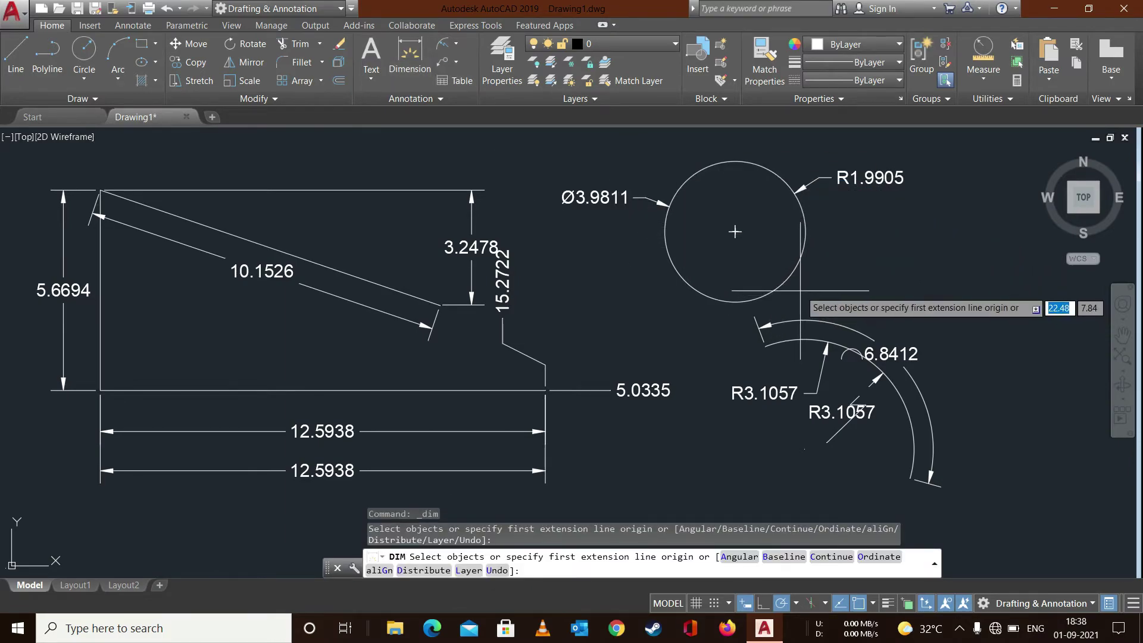
click(792, 276)
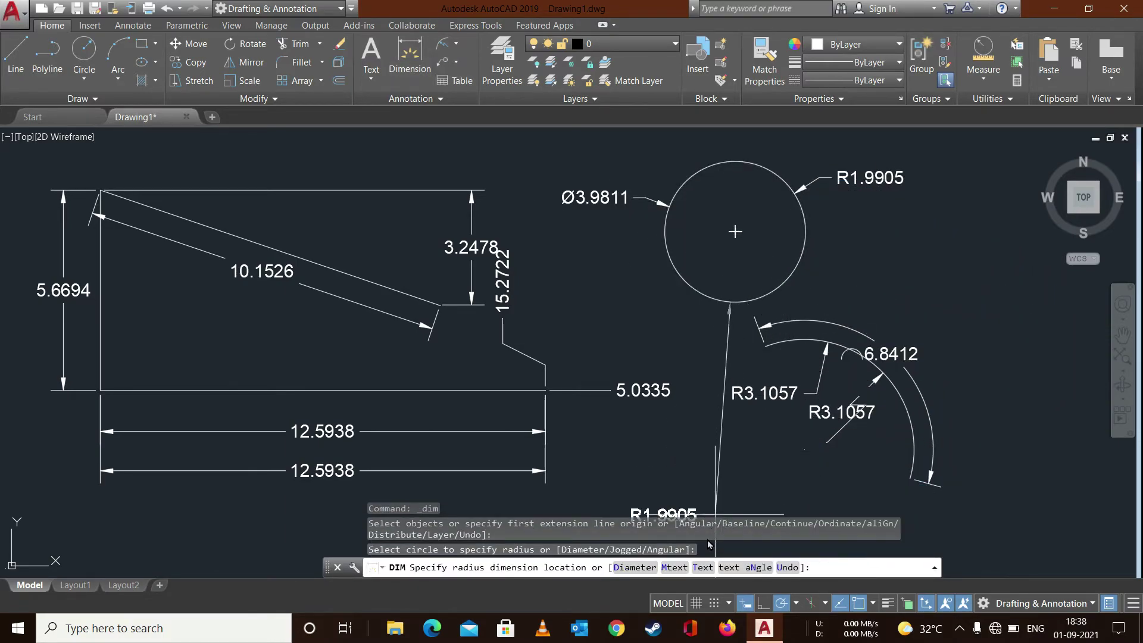
click(644, 569)
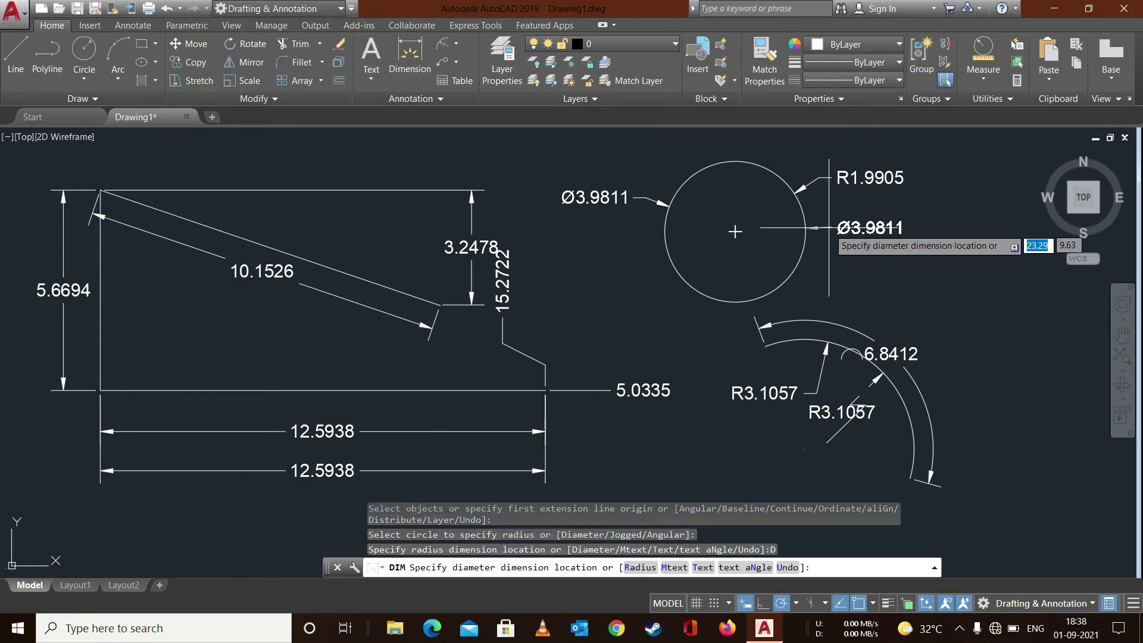
click(844, 250)
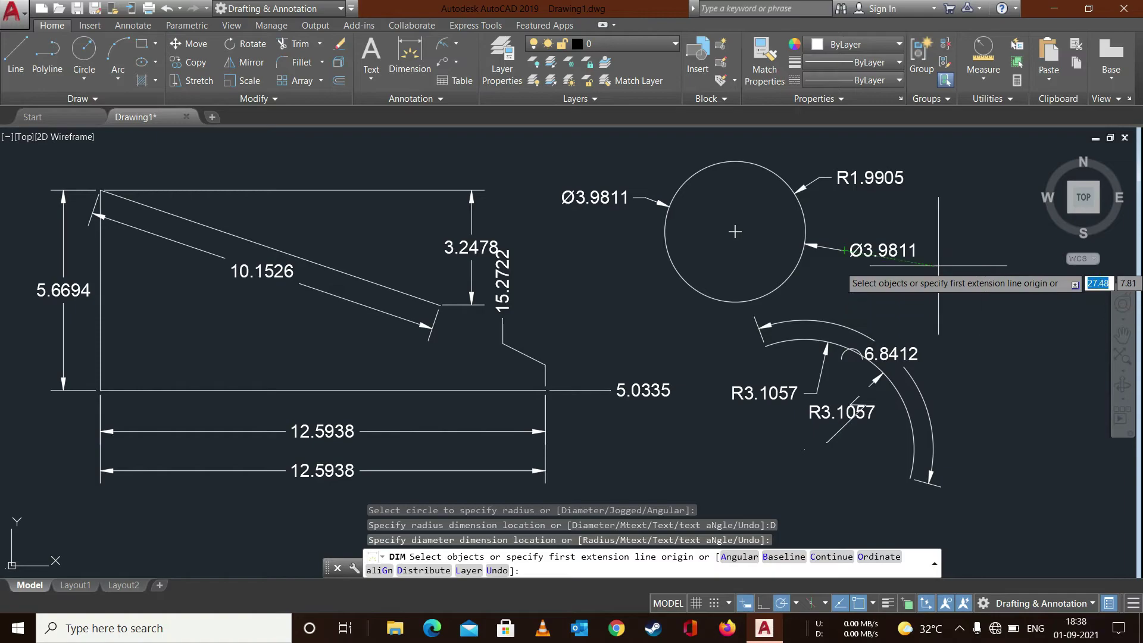
key(Escape)
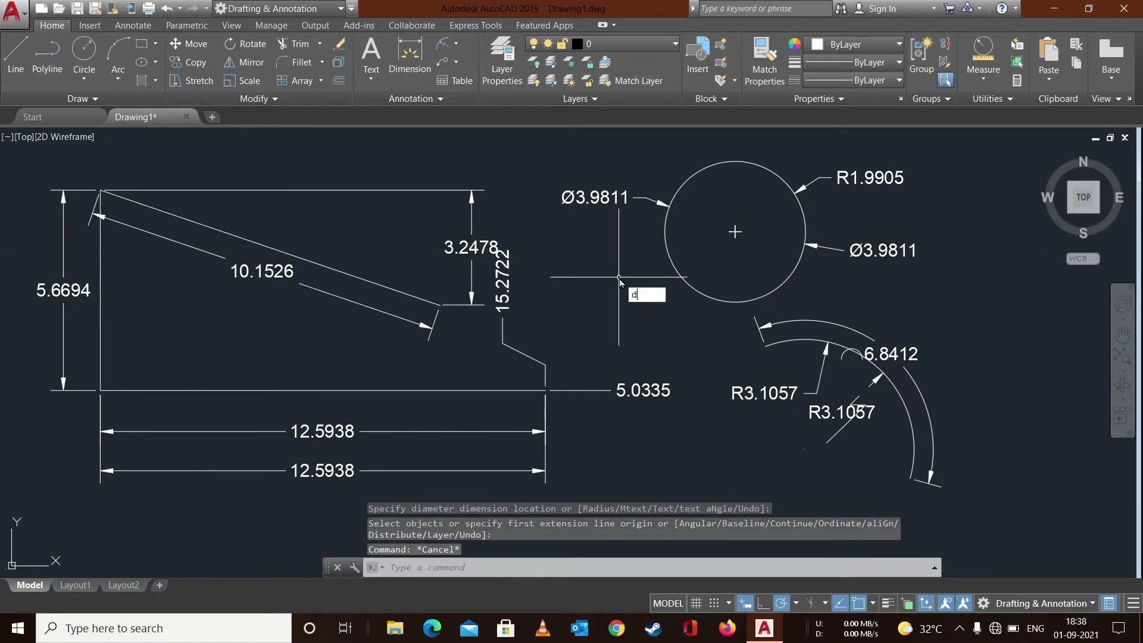
key(Return)
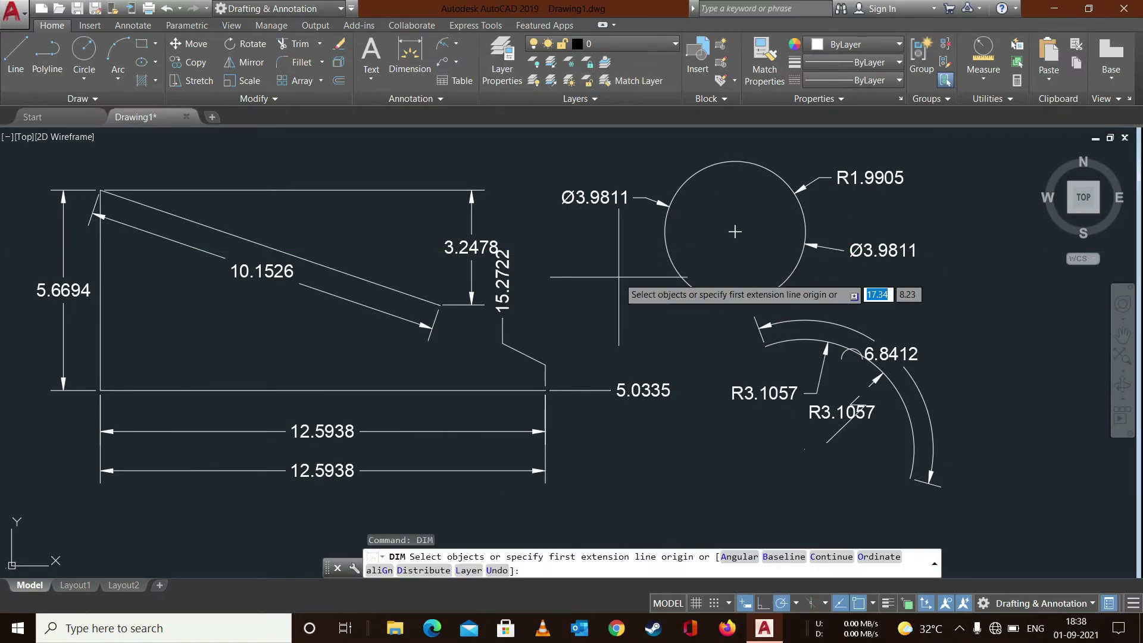
click(674, 270)
click(674, 270)
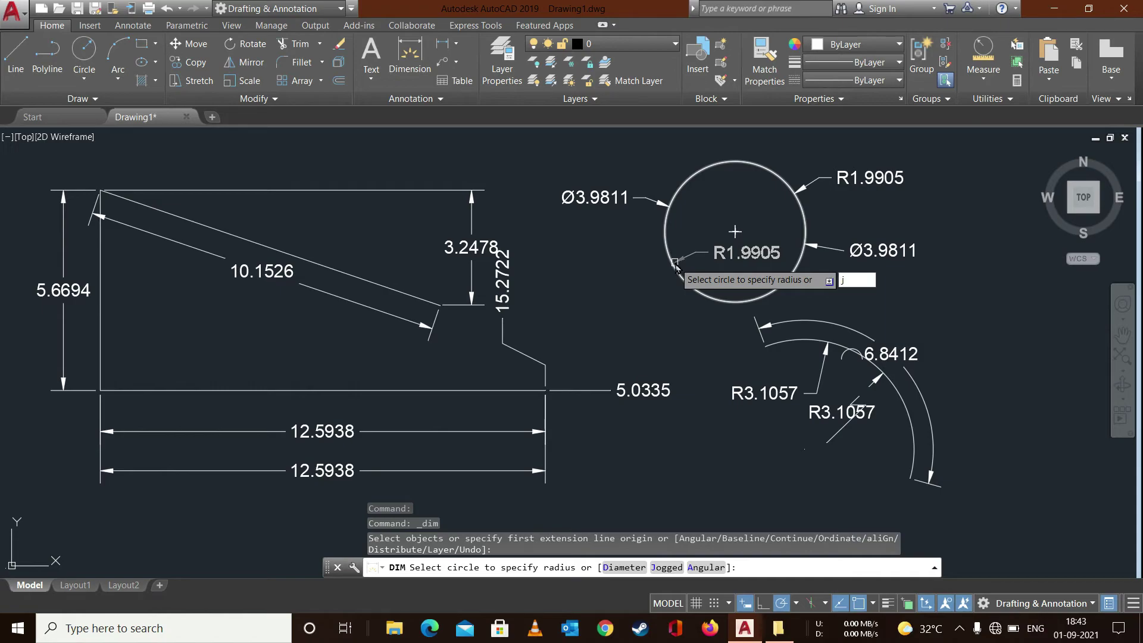
key(Return)
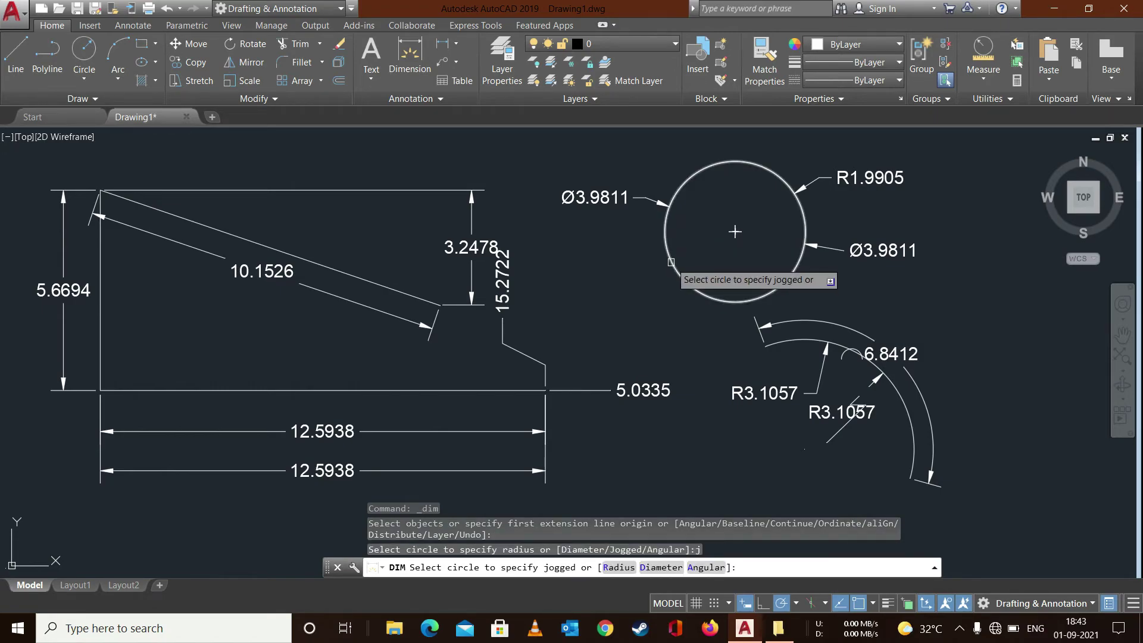
click(670, 261)
click(640, 312)
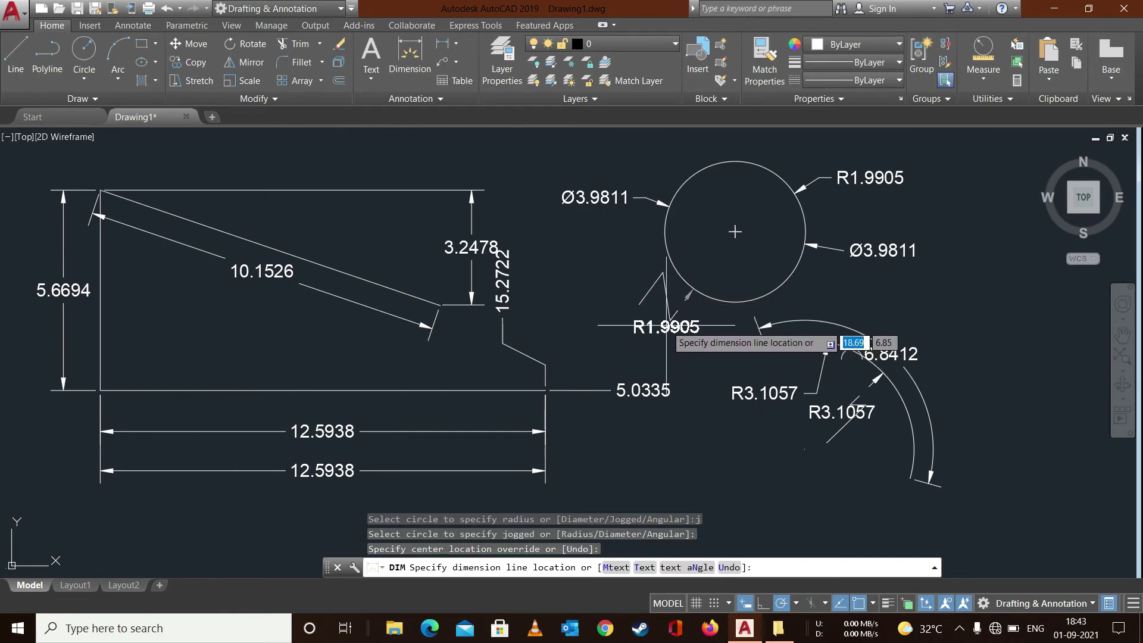
click(666, 309)
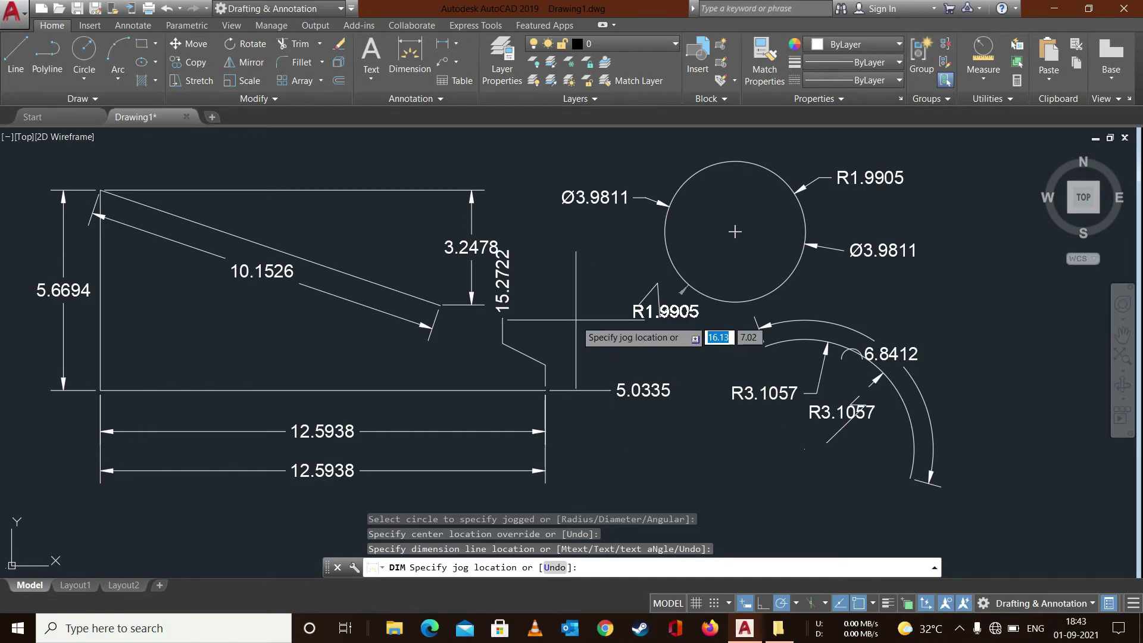
click(410, 57)
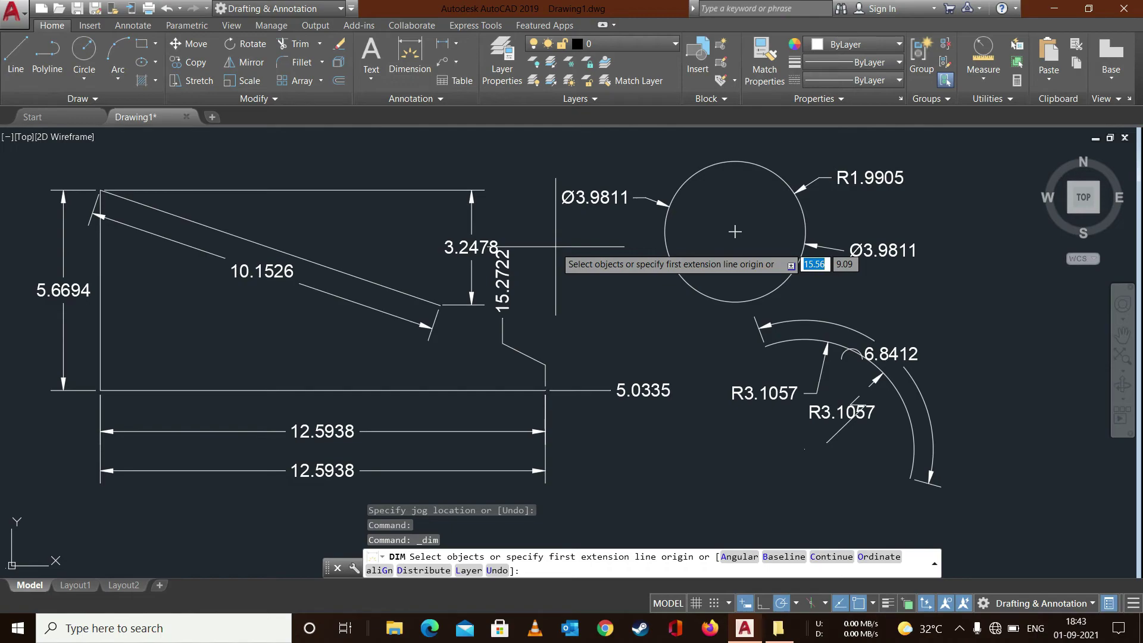
click(409, 57)
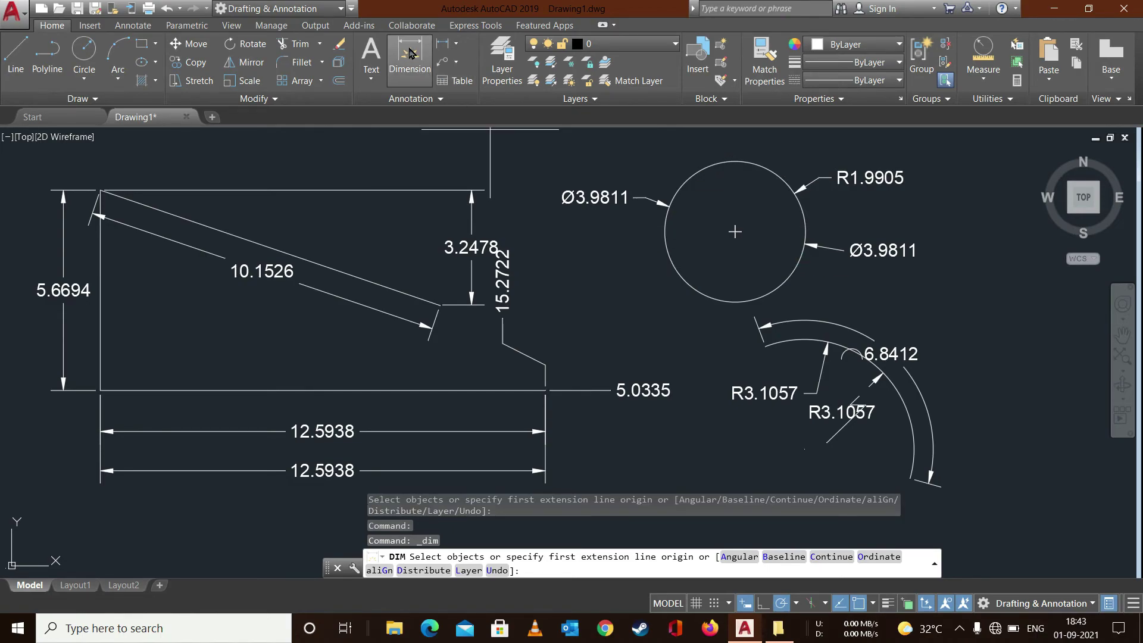
- Add a 90° angular dimension between the triangle's base and left side
key(Return)
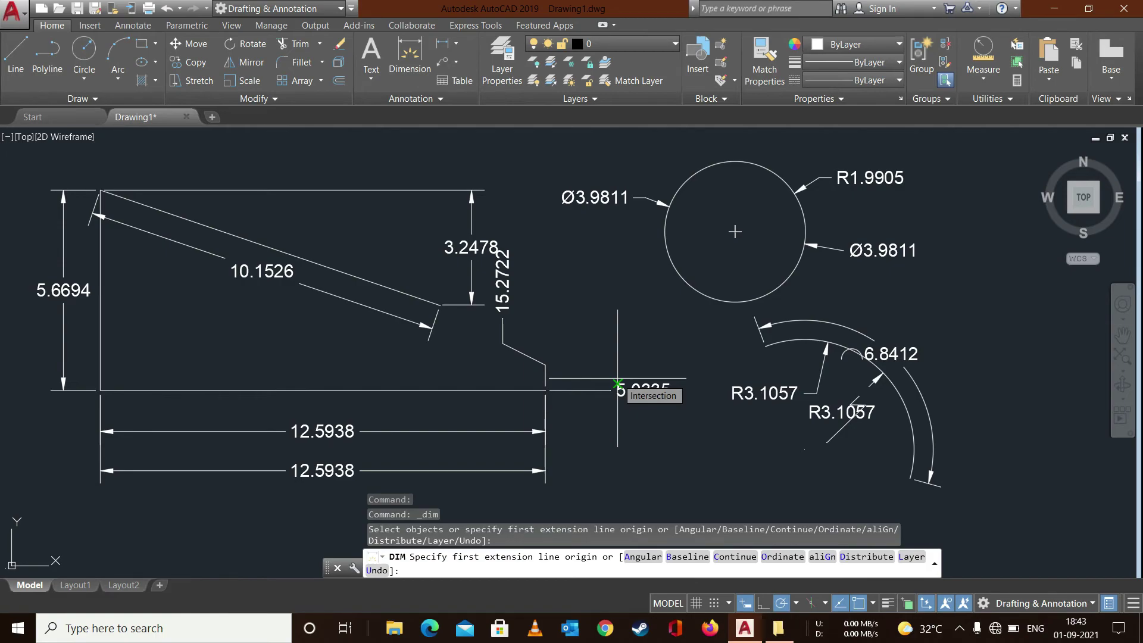
text(a)
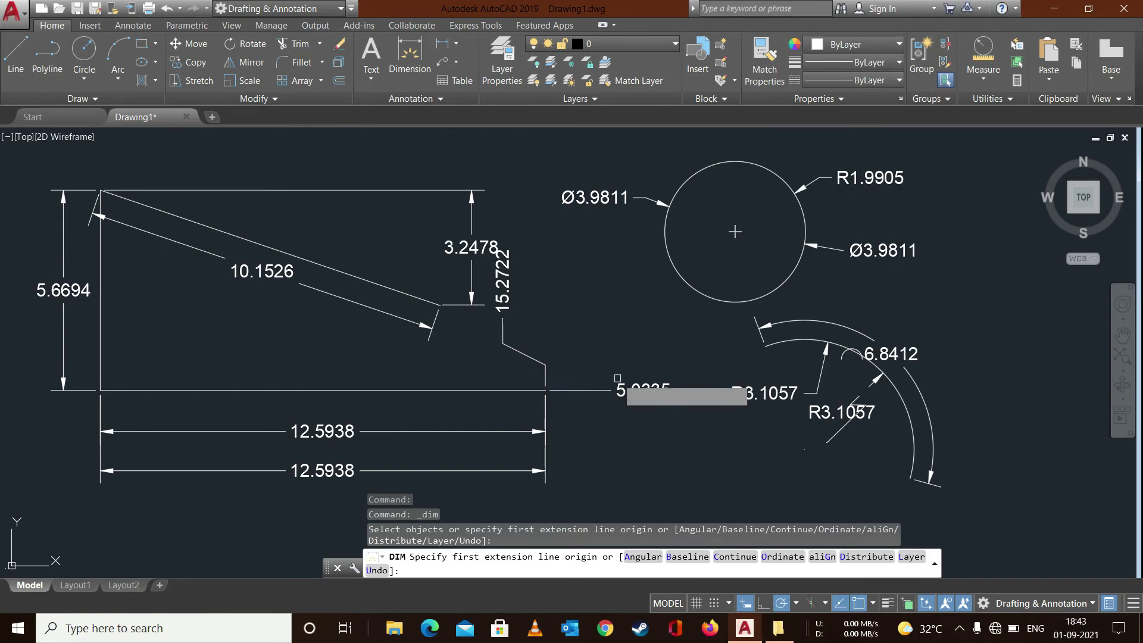
key(Return)
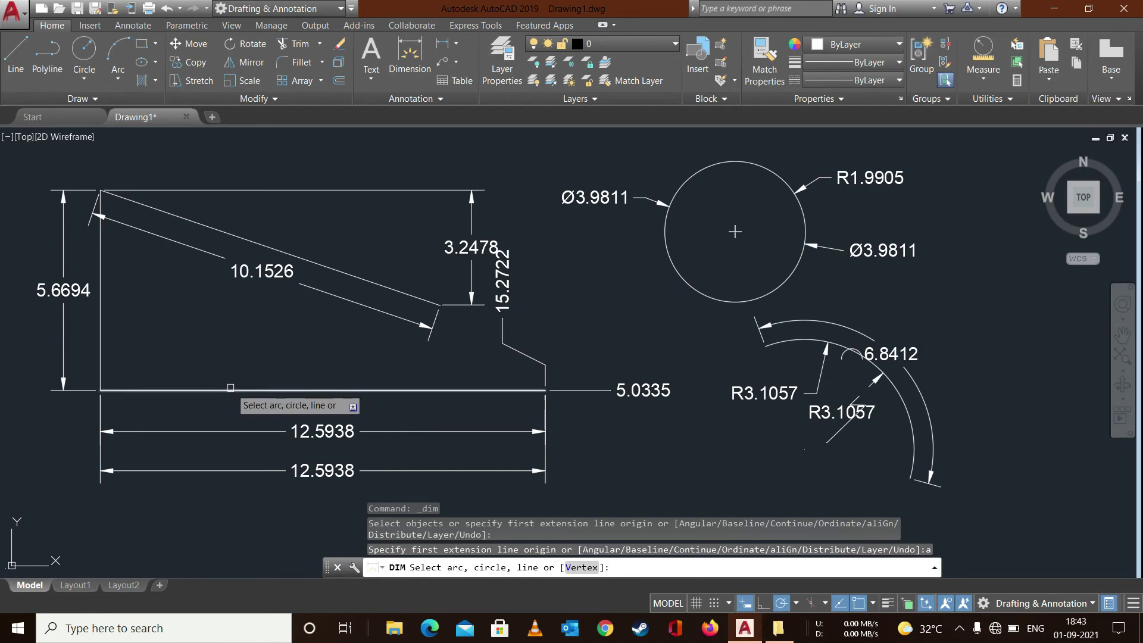
click(231, 390)
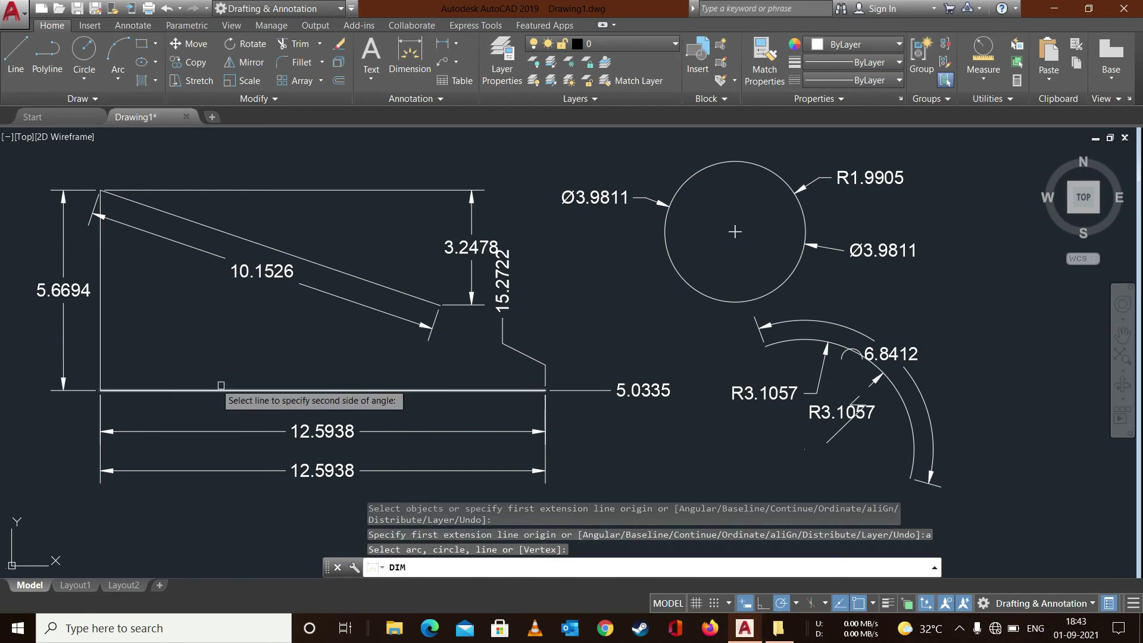
click(101, 338)
click(158, 340)
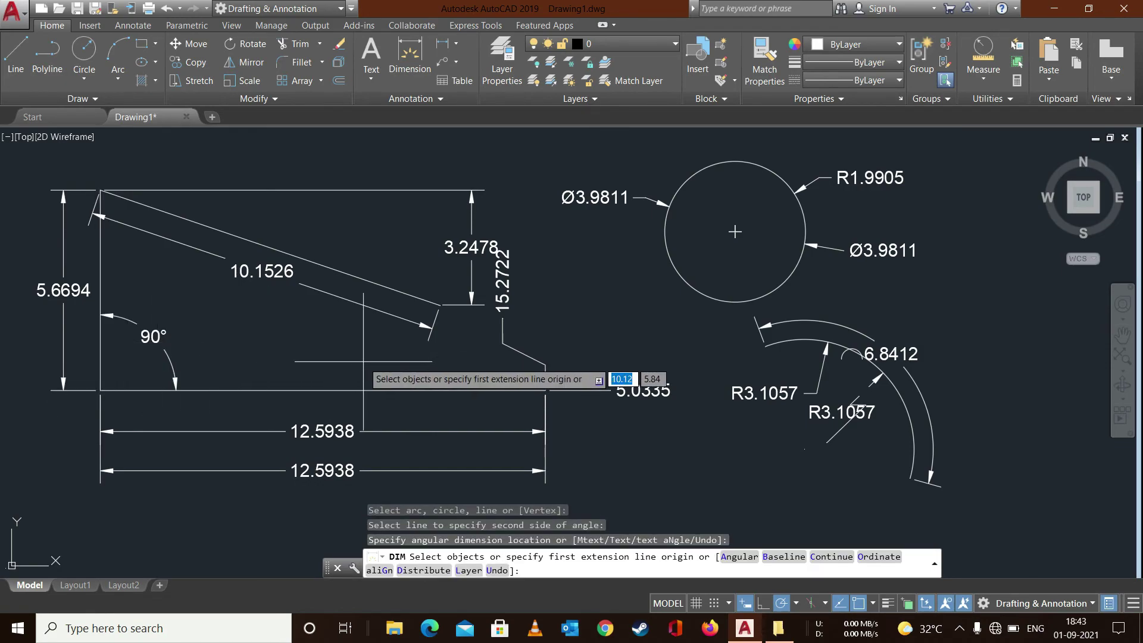
- Add a 234° angular dimension to the arc, placed below it
click(697, 291)
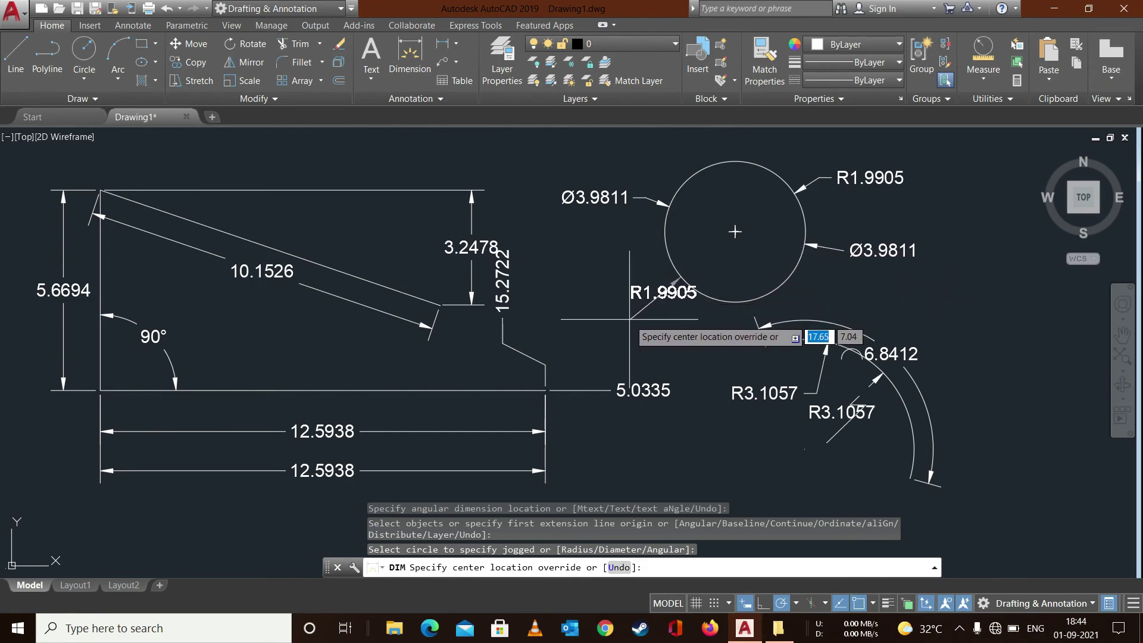
key(Escape)
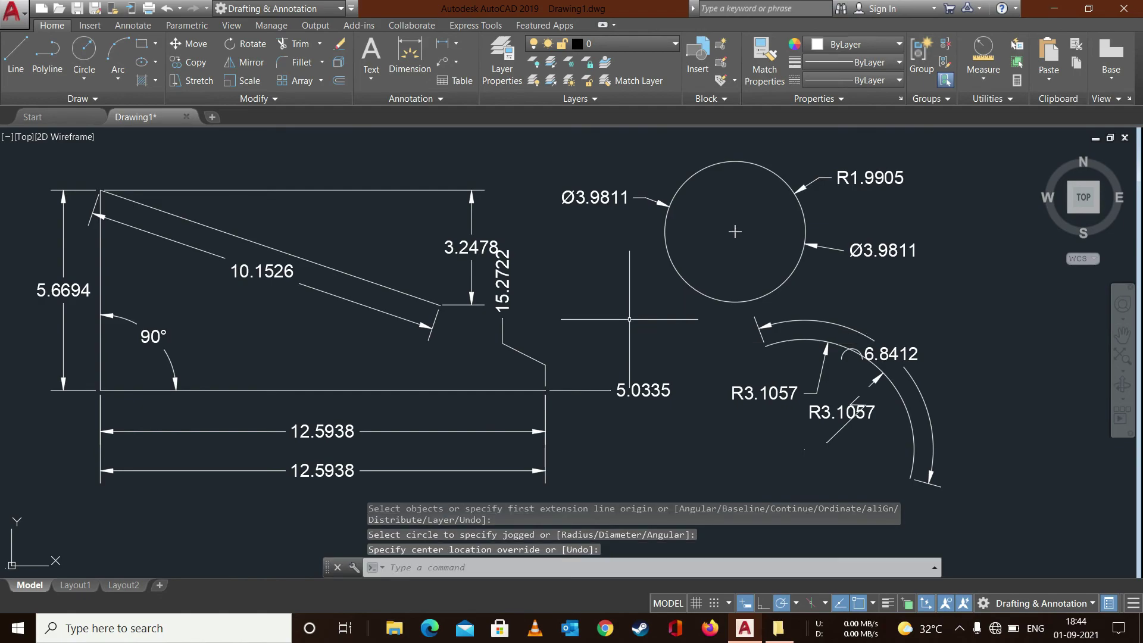
click(413, 56)
text(a)
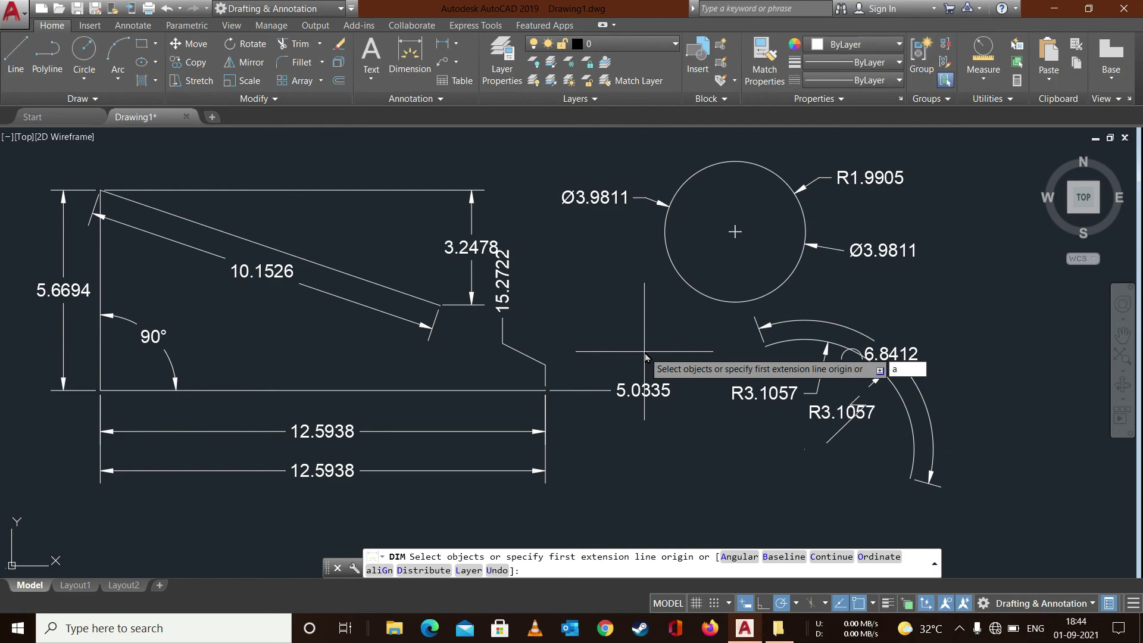
key(Return)
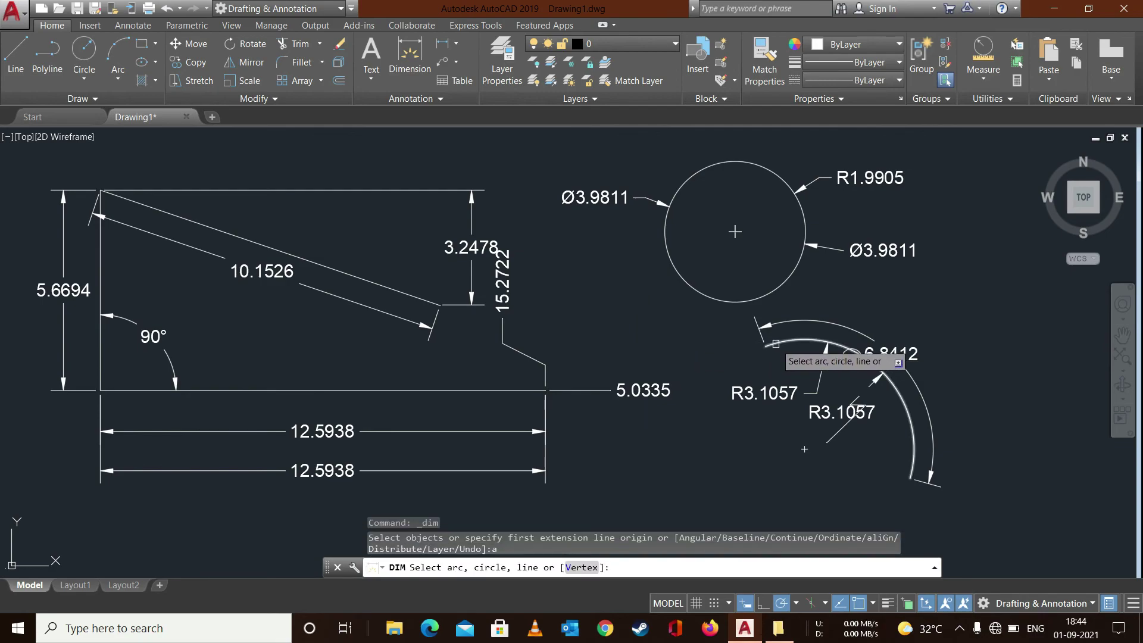
click(775, 343)
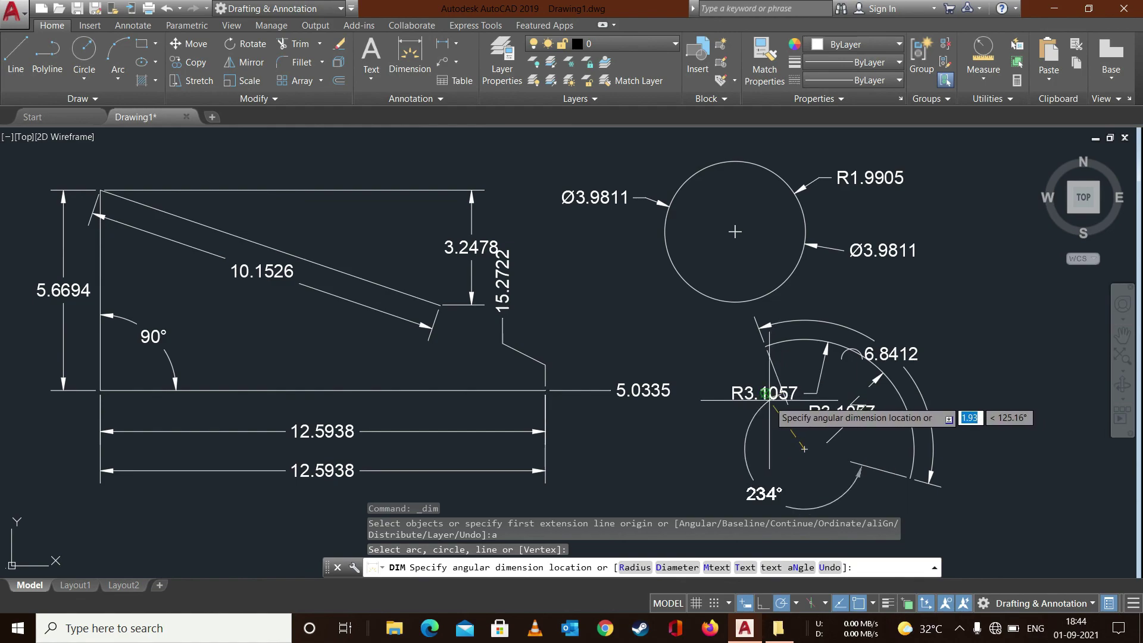
click(804, 448)
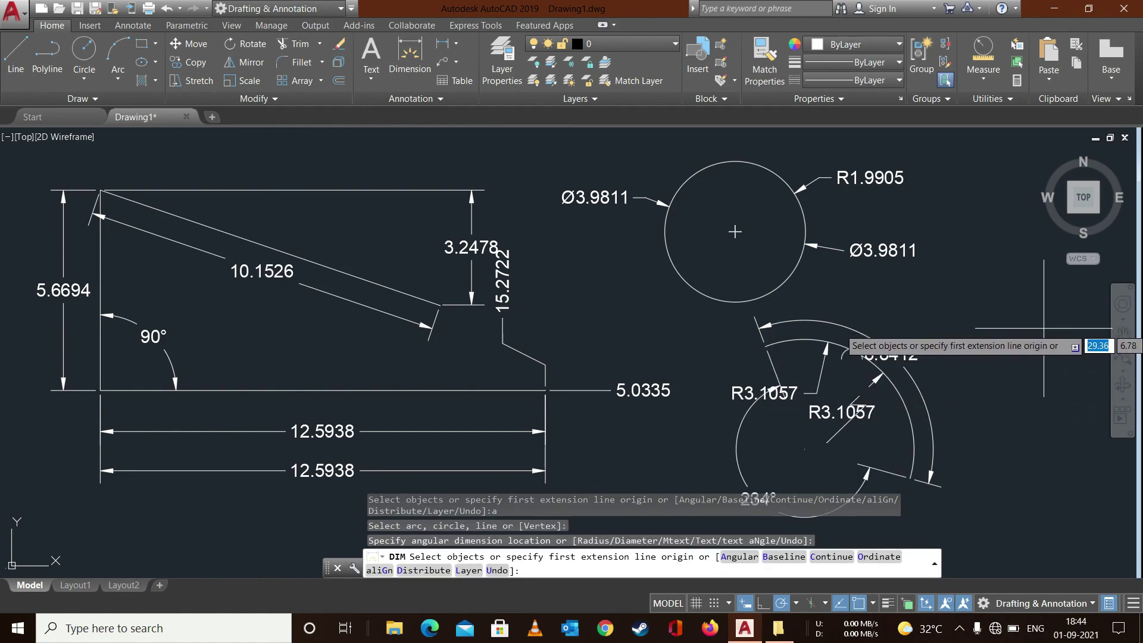